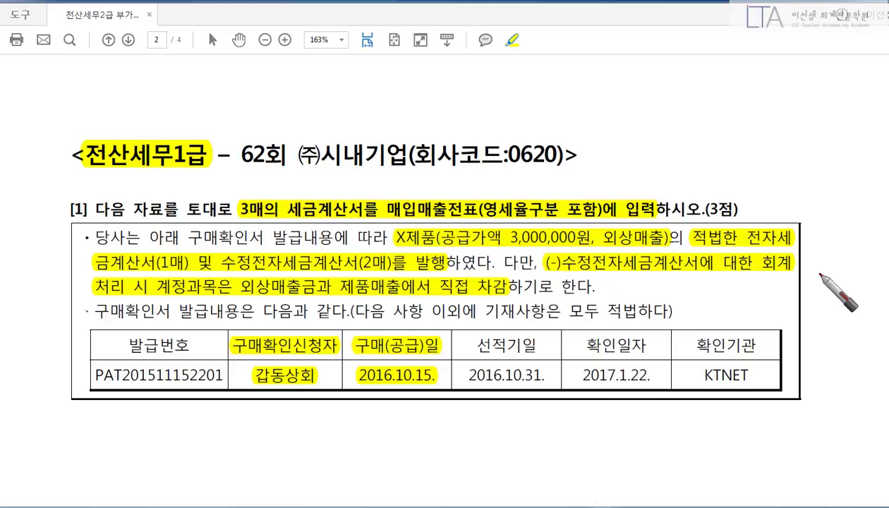
Step: Mark in red the three-invoice instruction, the X제품 supply value and credit-sale details, and the electronic and amended tax invoice counts
mouse_move(239, 220)
left_mouse_down()
mouse_move(269, 185)
mouse_move(301, 211)
mouse_move(442, 208)
mouse_move(650, 220)
left_mouse_up()
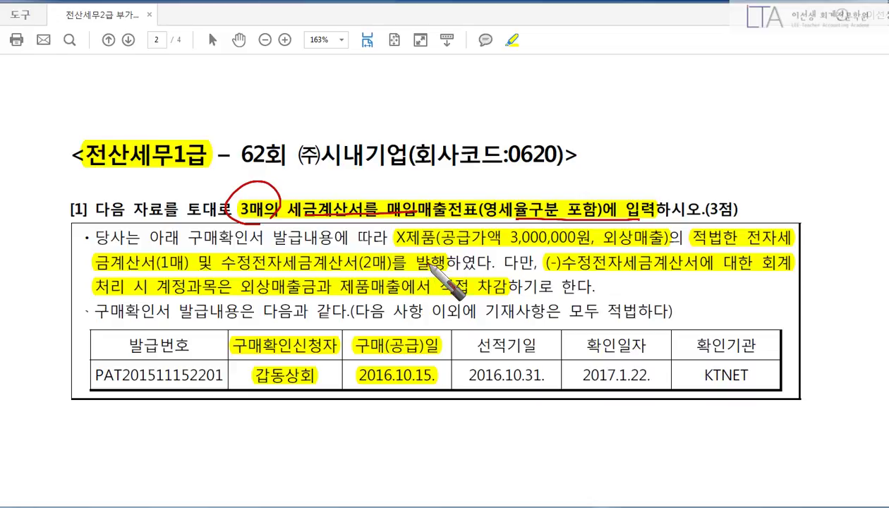
left_click_drag(398, 246, 667, 249)
mouse_move(705, 218)
left_mouse_down()
mouse_move(673, 255)
mouse_move(788, 246)
left_mouse_up()
left_click_drag(97, 270, 224, 273)
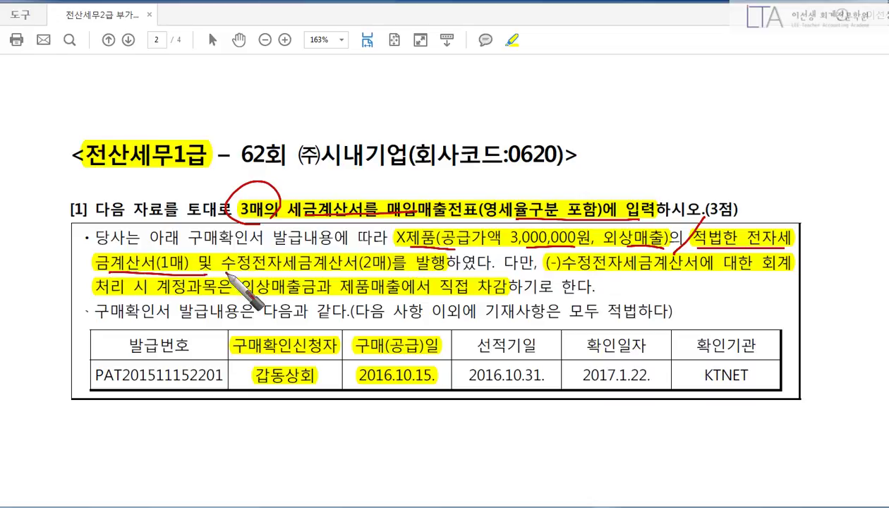
left_click_drag(312, 271, 406, 272)
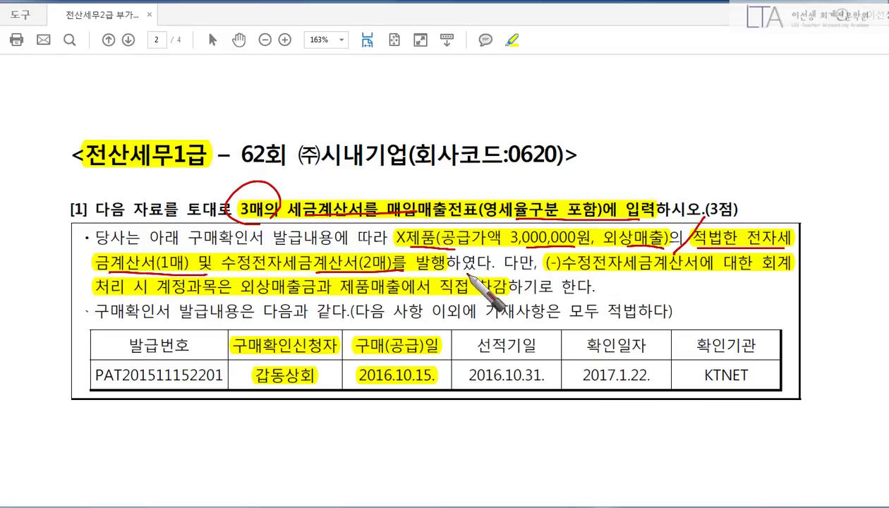
Step: Handwrite the flow "과세 ⇒ (-)과세 ⇒ 영세율" above the question title and circle the first 과세
left_click_drag(513, 93, 525, 107)
left_click_drag(527, 90, 529, 111)
left_click_drag(542, 92, 534, 106)
left_click_drag(538, 98, 551, 112)
mouse_move(559, 83)
left_mouse_down()
mouse_move(561, 121)
mouse_move(598, 102)
left_mouse_up()
left_click_drag(589, 107, 679, 117)
mouse_move(681, 105)
left_mouse_down()
mouse_move(691, 103)
mouse_move(688, 117)
left_mouse_up()
mouse_move(694, 94)
left_mouse_down()
mouse_move(696, 122)
mouse_move(708, 125)
mouse_move(740, 103)
left_mouse_up()
mouse_move(737, 99)
left_mouse_down()
mouse_move(747, 119)
mouse_move(831, 107)
mouse_move(840, 130)
left_mouse_up()
mouse_move(543, 131)
left_mouse_down()
mouse_move(569, 121)
mouse_move(562, 133)
left_mouse_up()
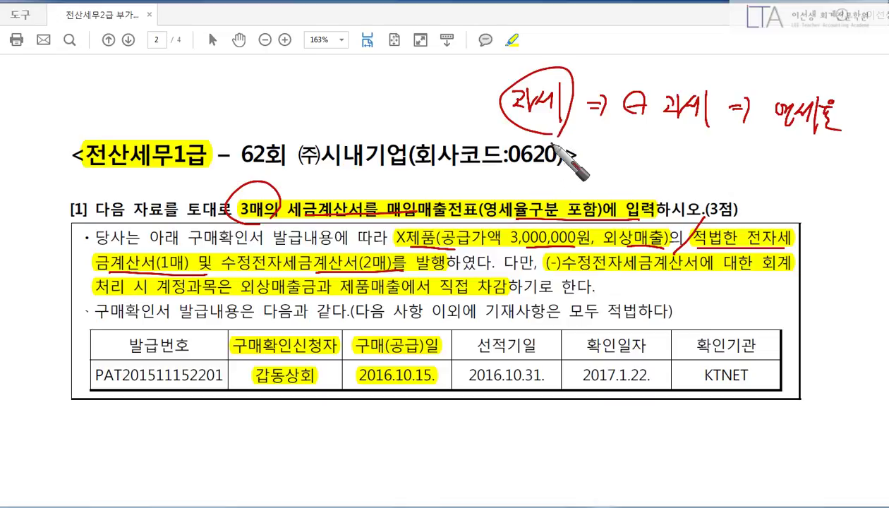
Step: Write the tax rates 10%, (-)10% and 0% above the three handwritten terms and circle 0%
mouse_move(549, 42)
left_mouse_down()
mouse_move(550, 53)
mouse_move(667, 55)
mouse_move(665, 48)
left_mouse_up()
left_click_drag(686, 41, 678, 62)
left_click_drag(676, 45, 679, 49)
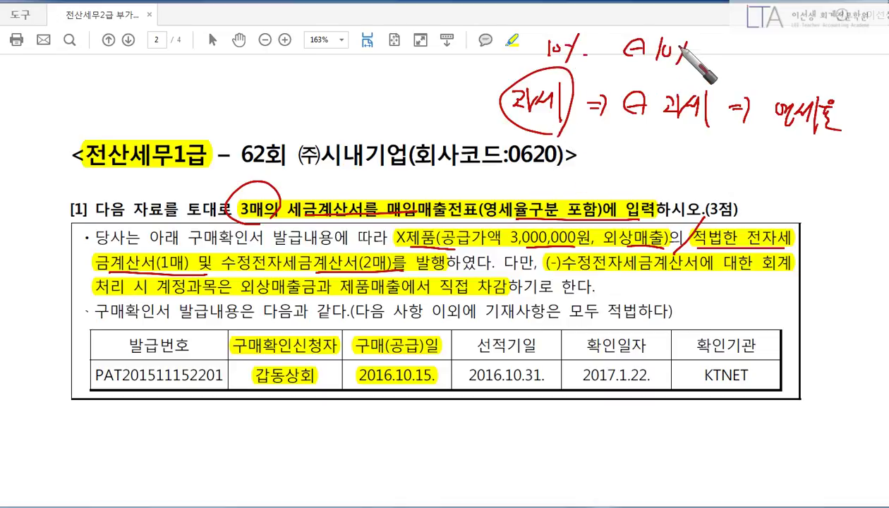
left_click(694, 57)
left_click_drag(790, 40, 812, 62)
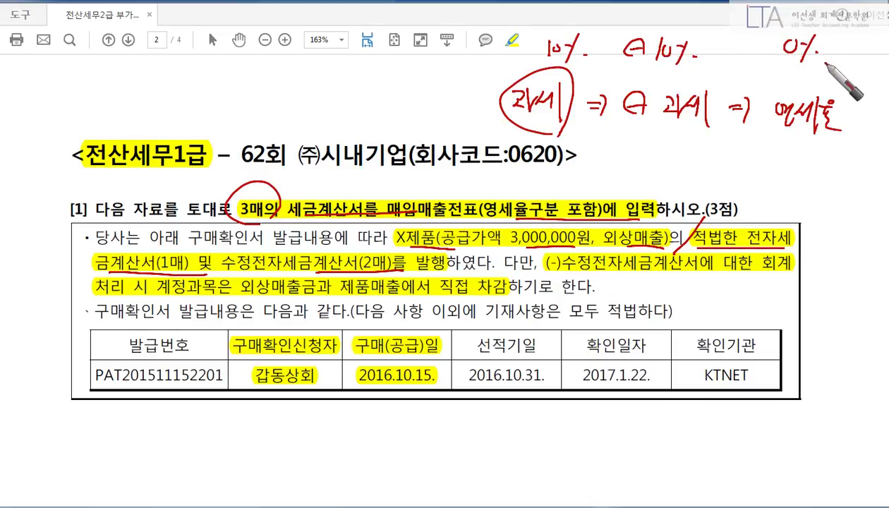
left_click_drag(809, 21, 803, 72)
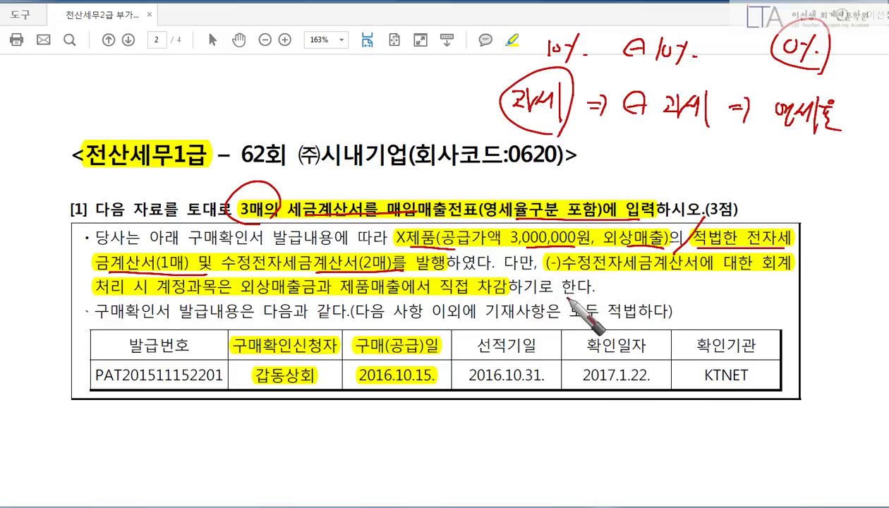
Step: Underline the (-)수정전자세금계산서 accounting instruction, and circle 직접 차감 and the applicant 갑동상회
left_click_drag(565, 274, 790, 276)
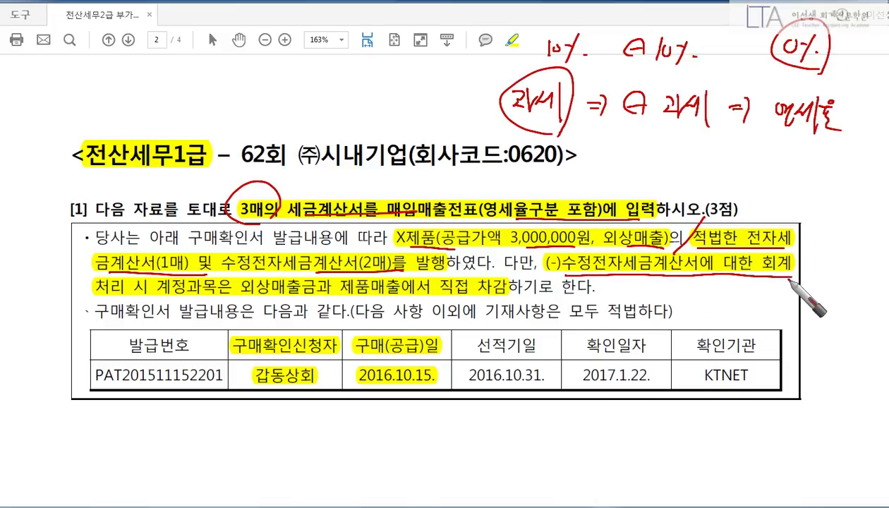
left_click_drag(96, 299, 272, 299)
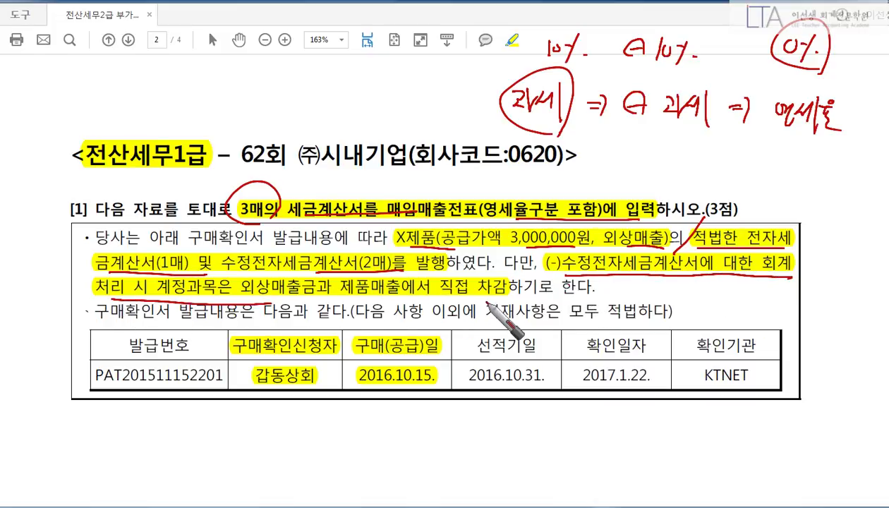
mouse_move(502, 274)
left_mouse_down()
mouse_move(486, 296)
mouse_move(505, 292)
left_mouse_up()
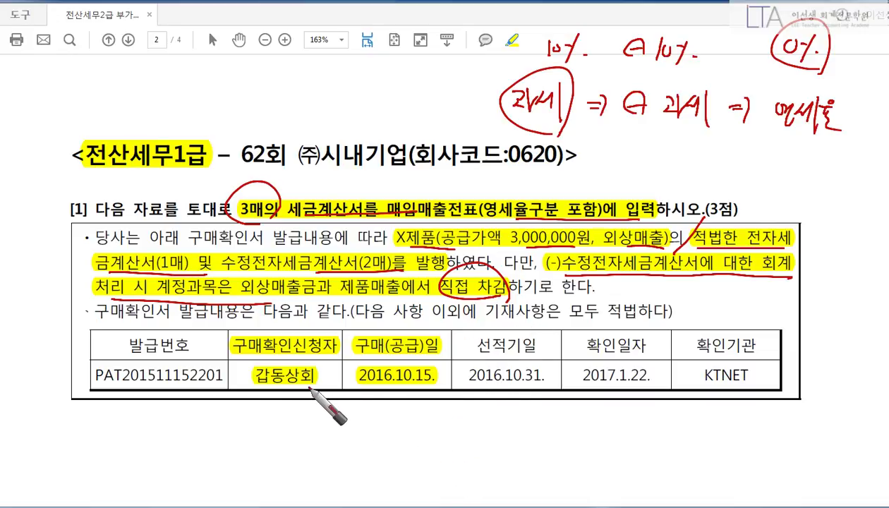
left_click_drag(285, 403, 318, 392)
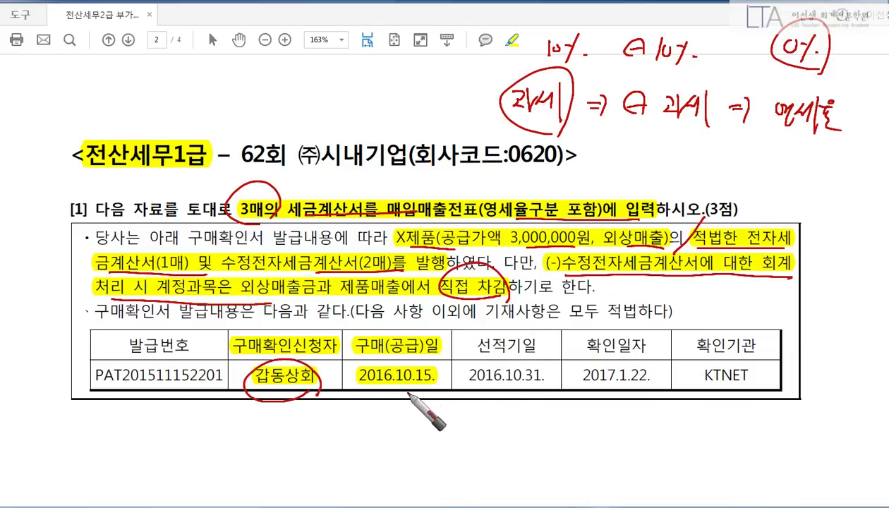
Step: Cross out the 선적기일 and 확인일자 columns in the table and circle the 구매(공급)일 column
left_click_drag(530, 329, 483, 399)
left_click_drag(491, 334, 543, 392)
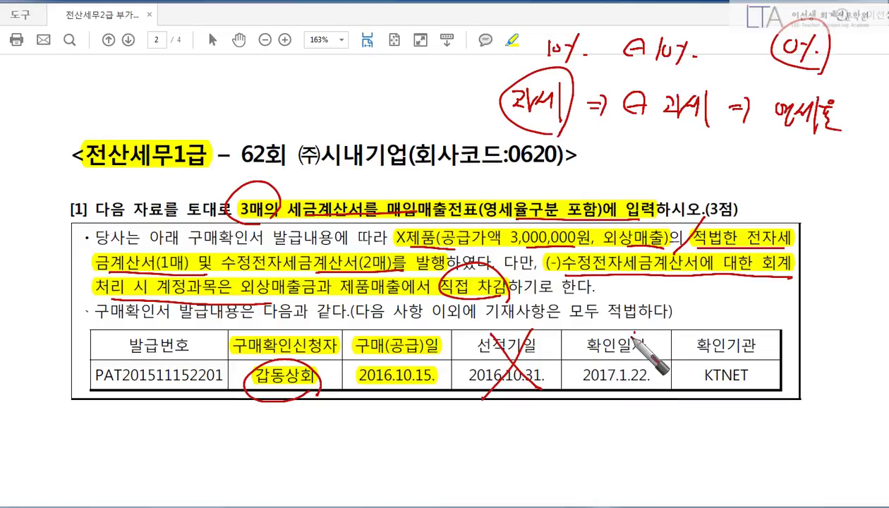
left_click_drag(635, 332, 589, 399)
left_click_drag(607, 339, 659, 392)
mouse_move(433, 397)
left_mouse_down()
mouse_move(361, 401)
mouse_move(437, 412)
left_mouse_up()
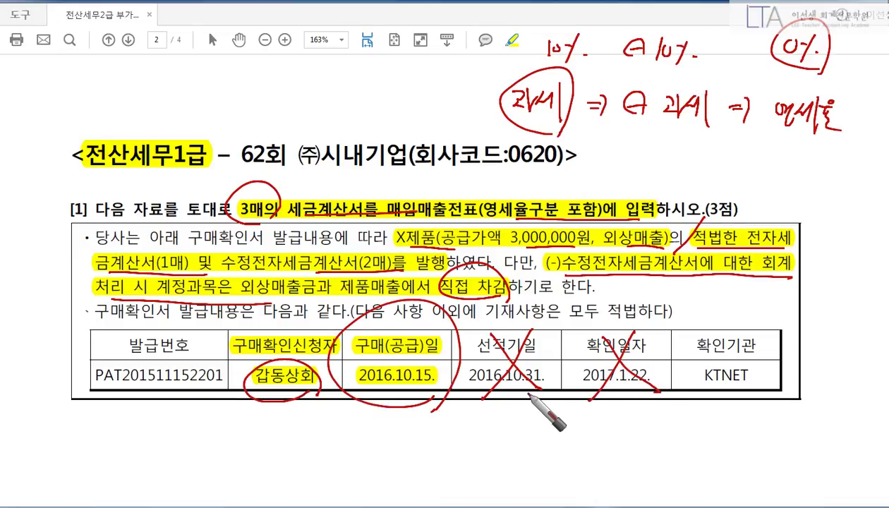
Step: Erase the cross over the 확인일자 column and switch back to the pen
right_click(481, 418)
left_click(466, 425)
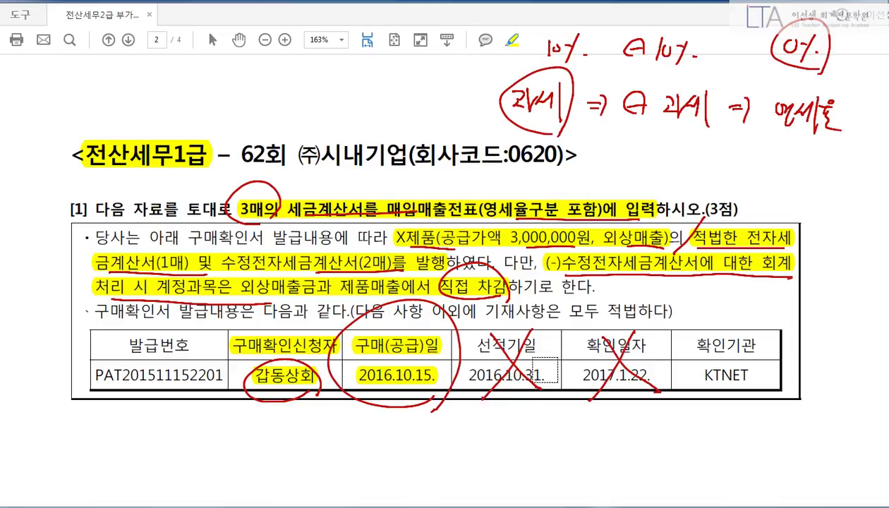
mouse_move(599, 362)
left_mouse_down()
mouse_move(650, 378)
mouse_move(574, 425)
left_mouse_up()
right_click(537, 409)
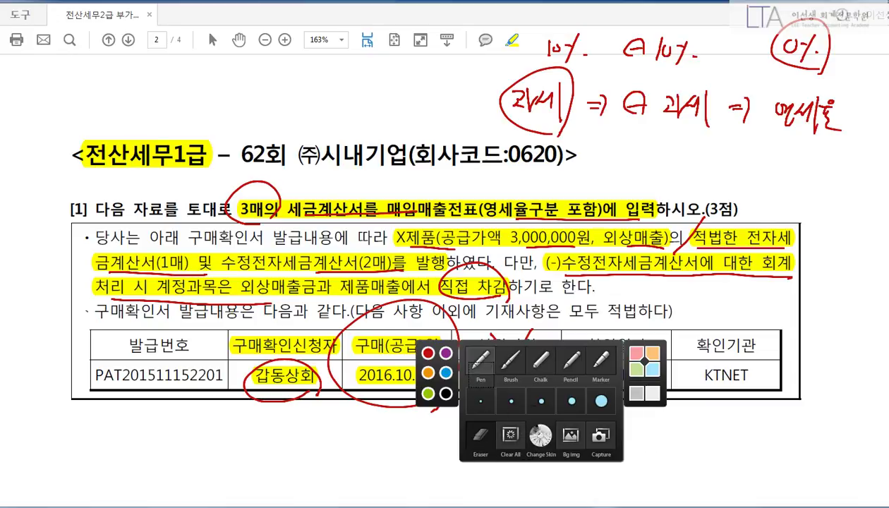
left_click(480, 361)
Step: Underline the supply date 2016.10.15 and circle the 확인일자 date in the table
left_click_drag(355, 392, 445, 393)
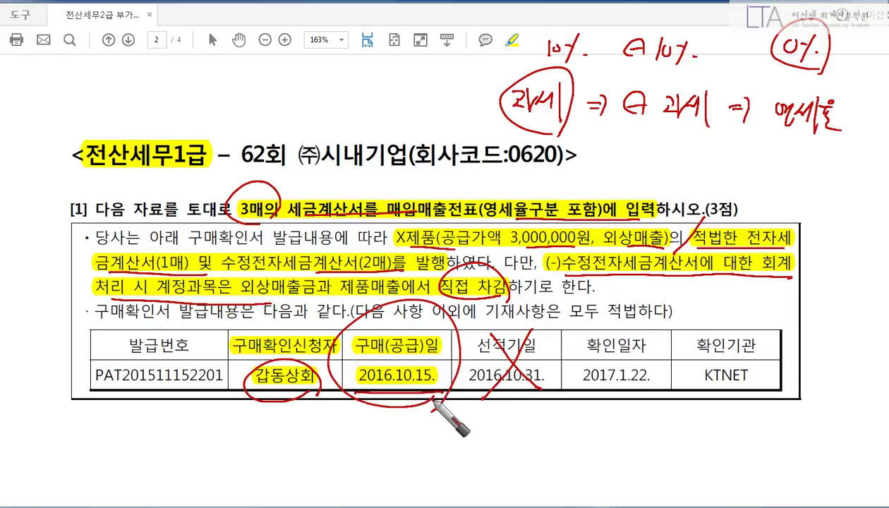
left_click_drag(626, 380, 654, 400)
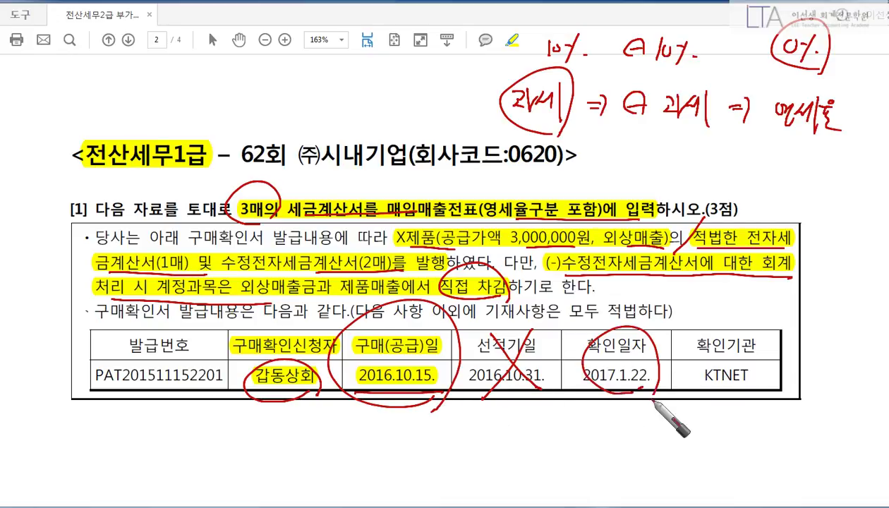
left_click_drag(733, 311, 776, 399)
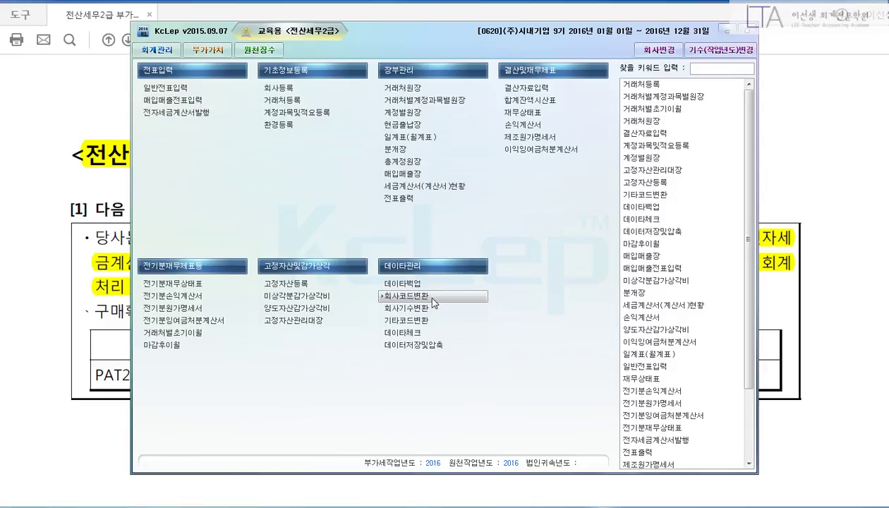
Step: Switch to KcLep's 매입매출전표입력 form and set the voucher date to October 15
left_click(727, 30)
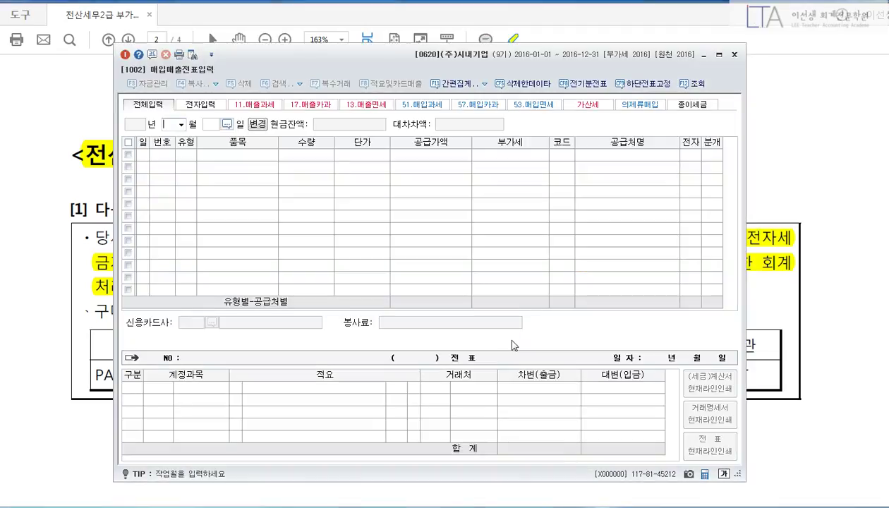
type("10")
key("Return")
type("15")
key("Return")
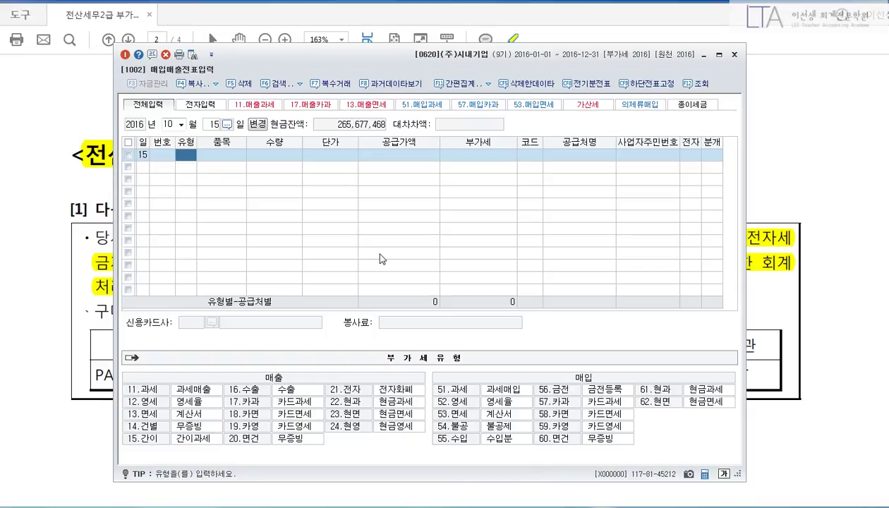
Step: Enter a taxable sale line of type 11 과세 for item X제품 with a supply value of 3,000,000
type("11")
key("Return")
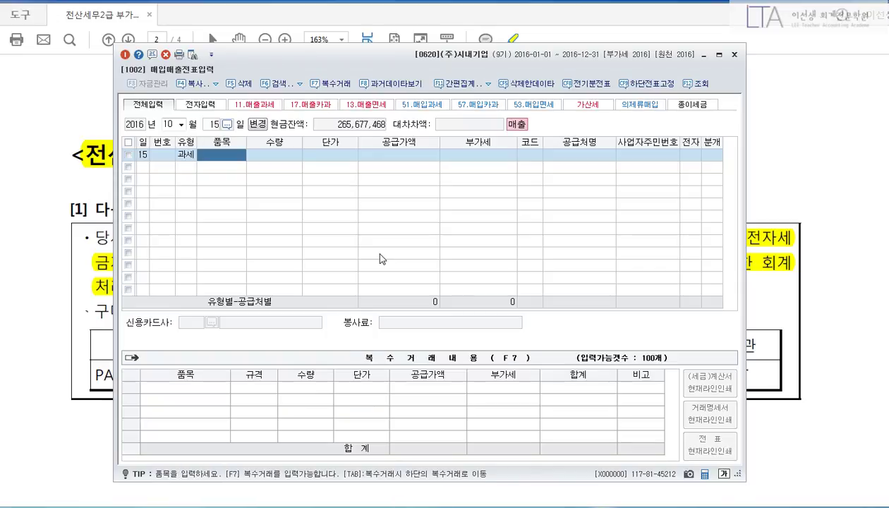
type("컴")
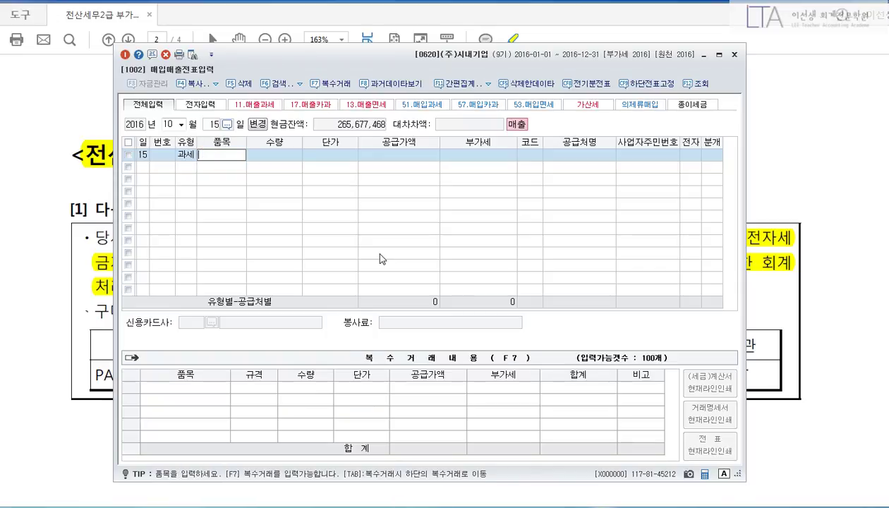
type("X제품")
key("Return")
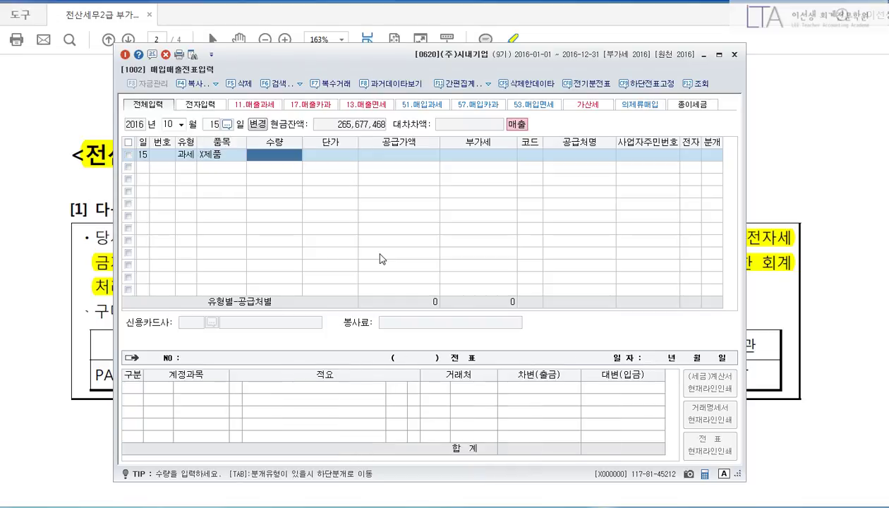
key("Return")
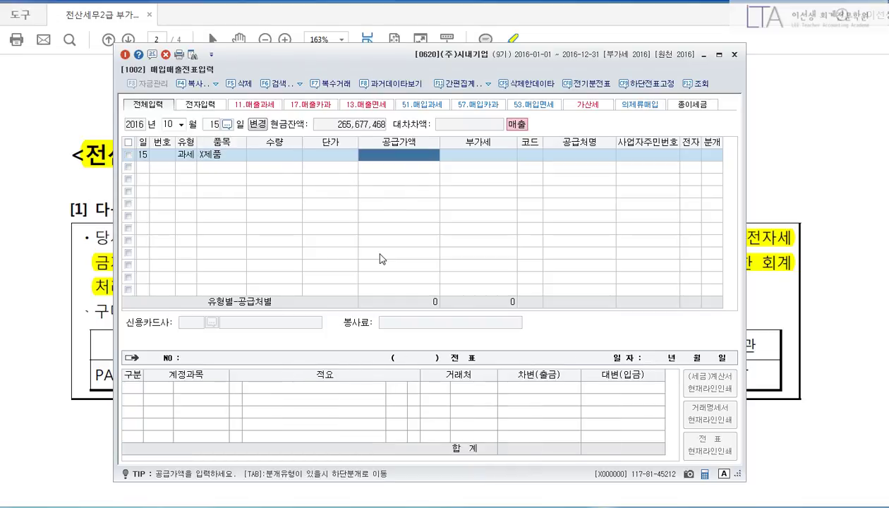
type("3000000")
key("Return")
key("Return")
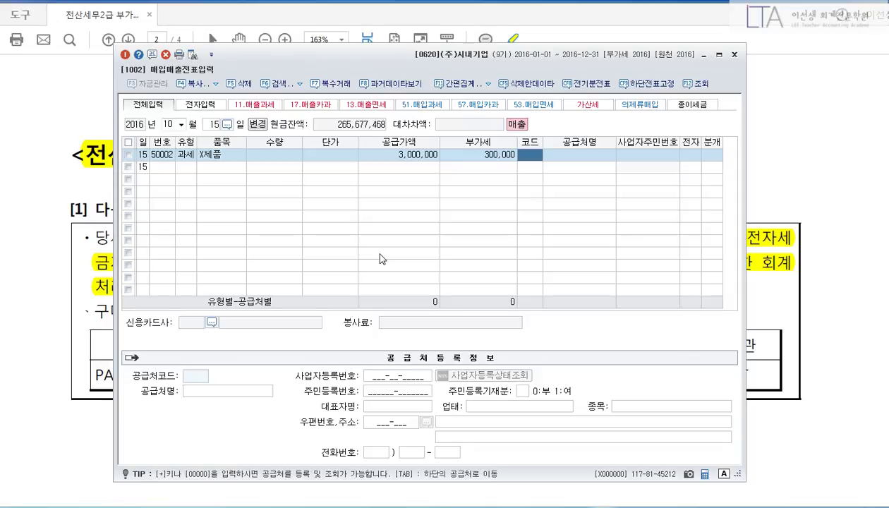
Step: Complete the line with customer 갑동상회, electronic invoice 여 and journal type 외상, and accept the journal entry
type("갑동")
key("Return")
key("Return")
key("Return")
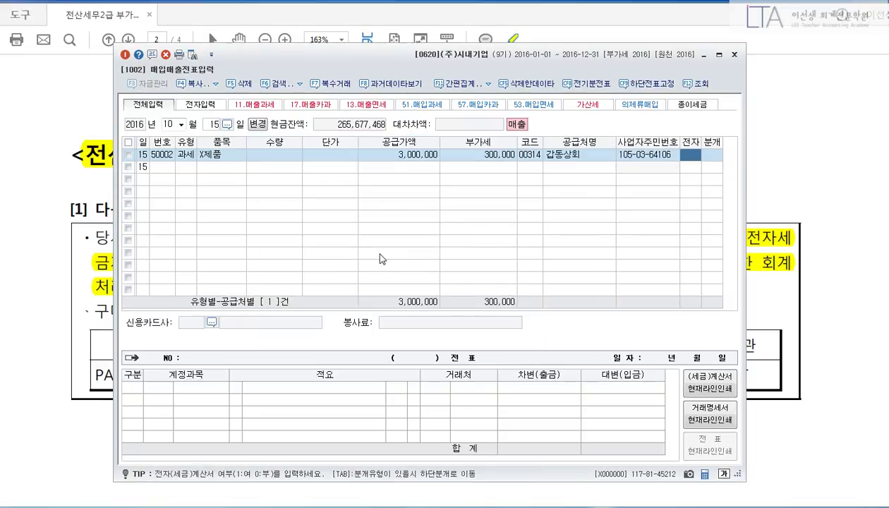
type("1")
key("Return")
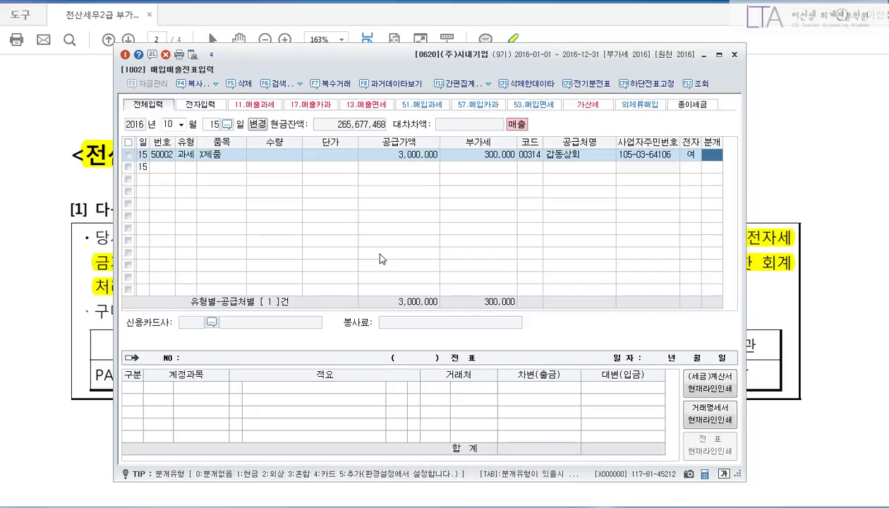
type("2")
key("Return")
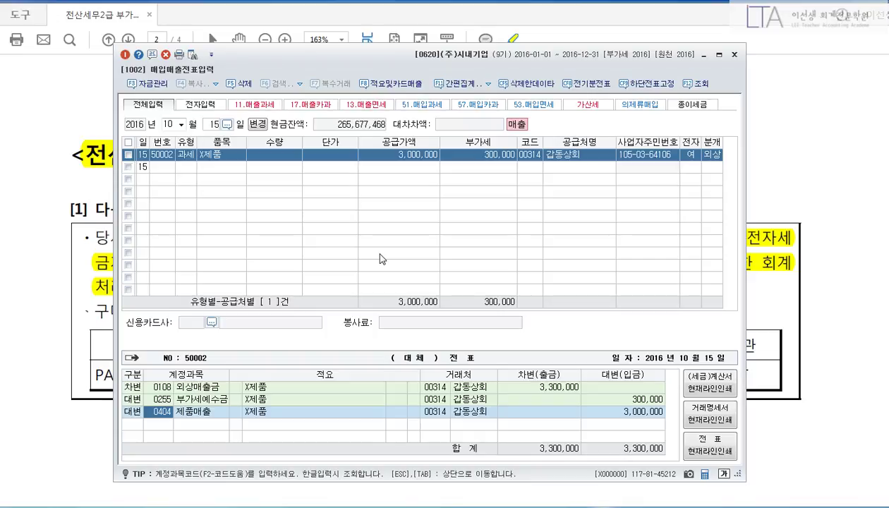
key("Return")
key("Return")
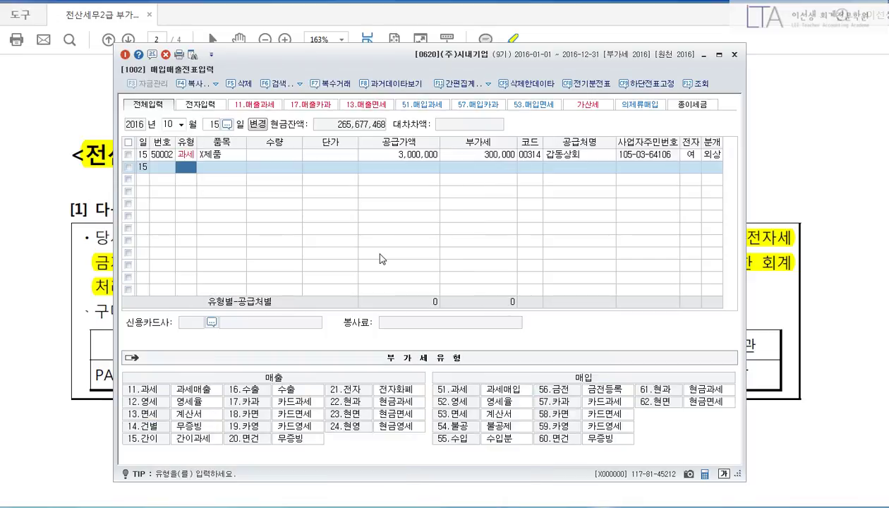
Step: Enter a second 과세 line for X제품 and 갑동상회 with a supply value of -3,000,000
key("Return")
key("Return")
key("Return")
key("Return")
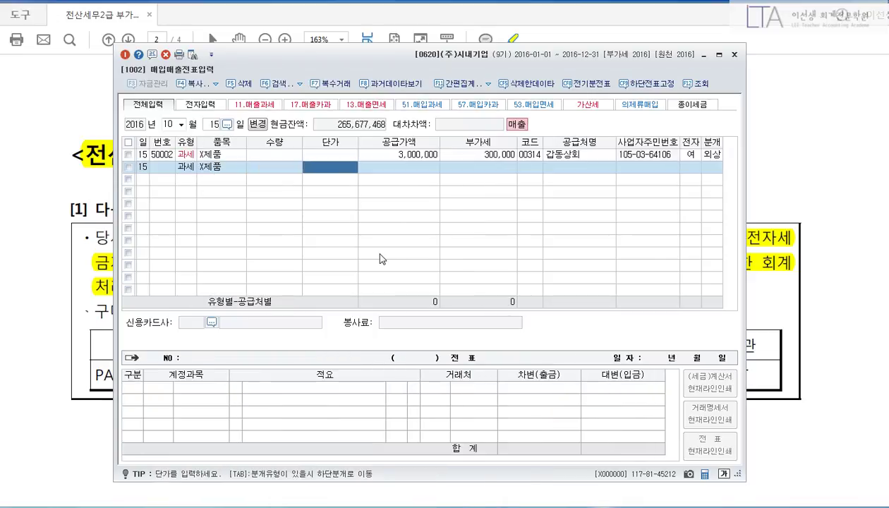
type("-3,000,000")
key("Return")
key("Return")
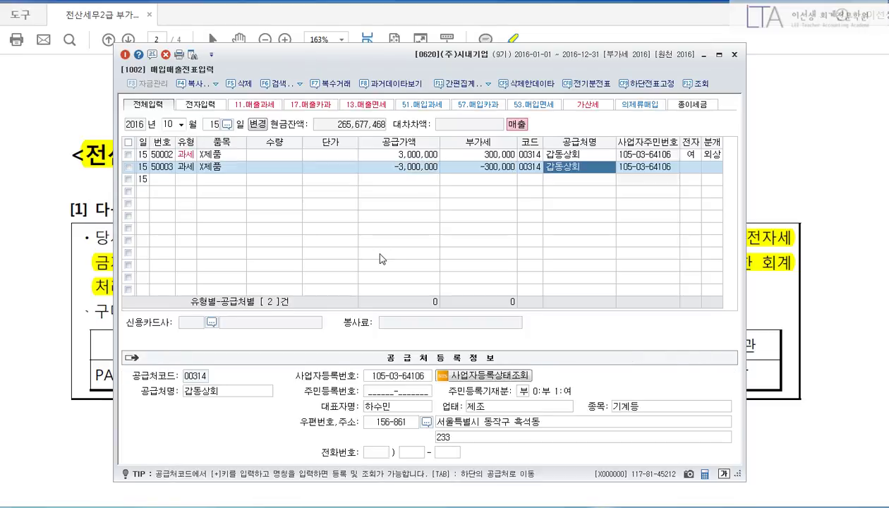
Step: Set the negative line to electronic invoice 여 and journal type 외상, and accept its journal entry
key("Return")
key("Return")
type("2")
key("Return")
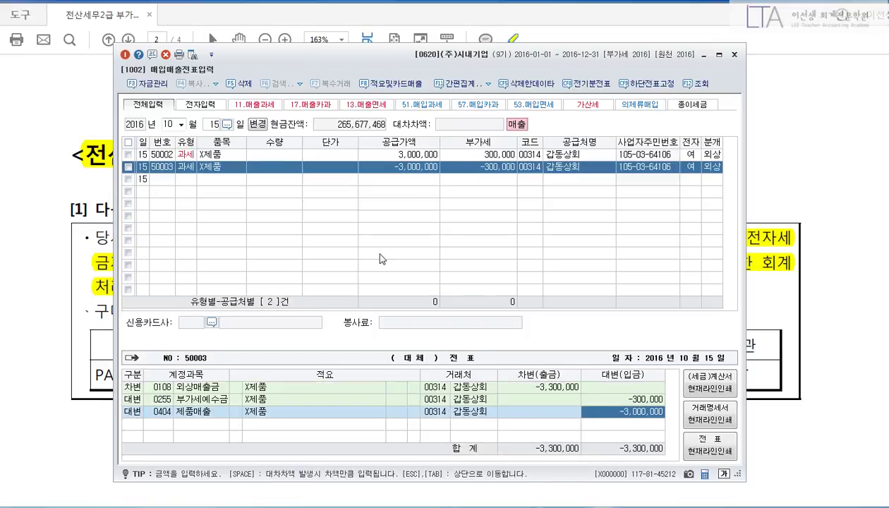
key("Return")
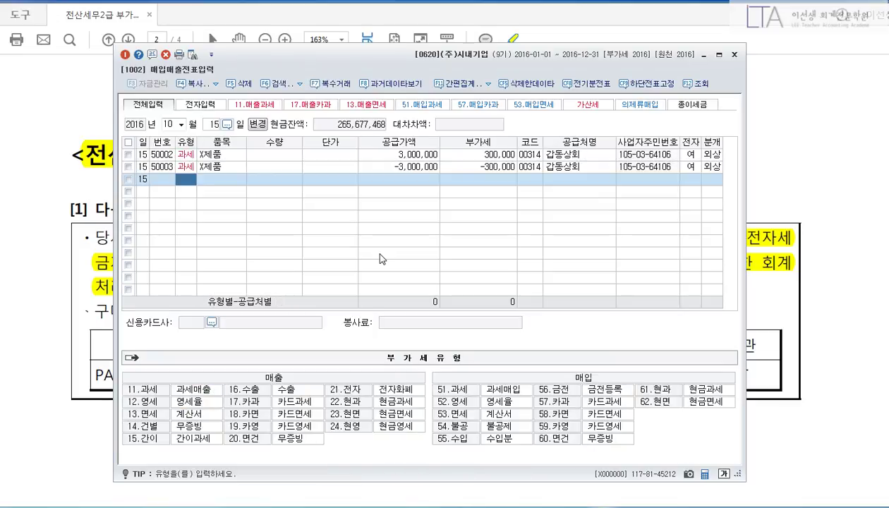
Step: Enter a zero-rated sale line of type 12 영세 for X제품 and 갑동상회 with supply value 3,000,000 and electronic invoice 여
type("12")
key("Return")
key("Return")
key("Return")
key("Return")
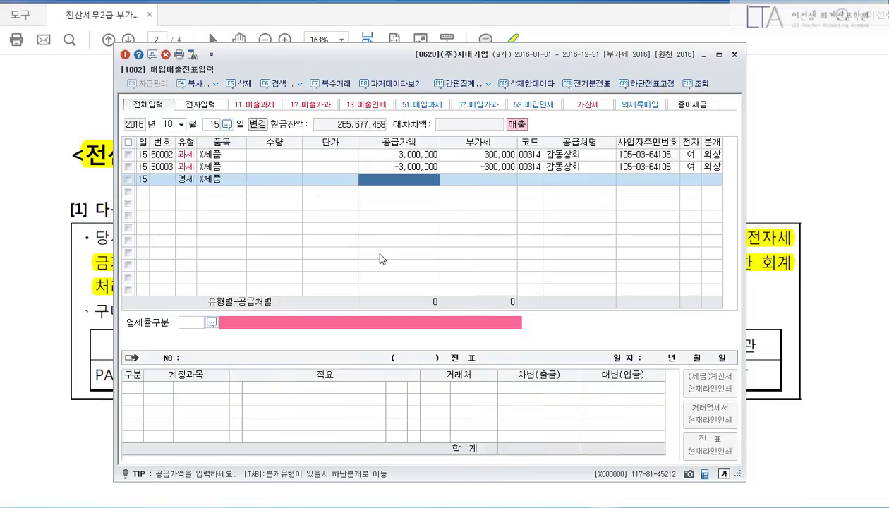
type("3000000")
key("Return")
key("Return")
key("Return")
type("1")
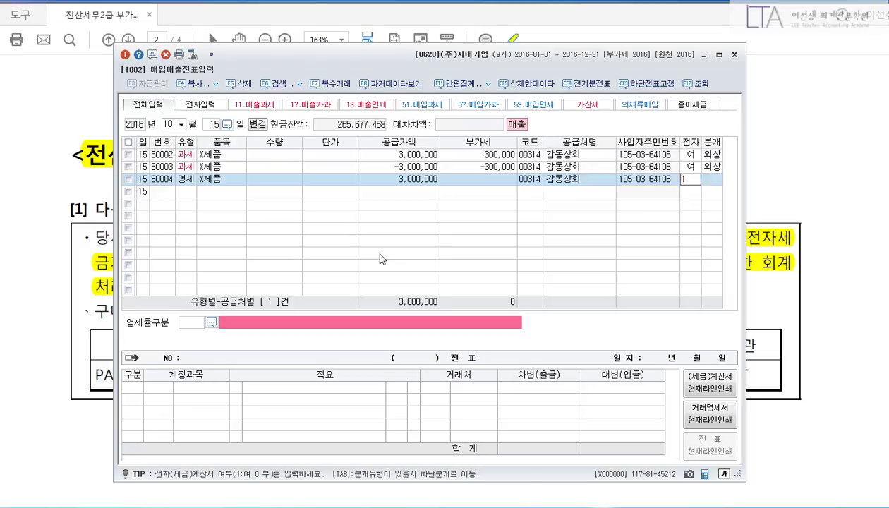
Step: Assign zero-rate category 3 내국신용장·구매확인서에 의하여 공급하는 재화 and journal type 외상 to the 영세 line, and accept its journal entry
key("Return")
key("F2")
key("Down")
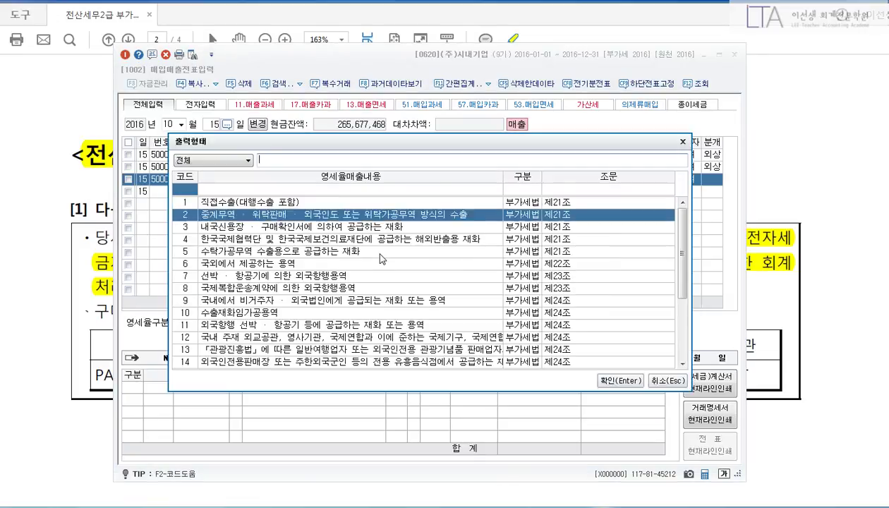
key("Down")
key("Return")
type("2")
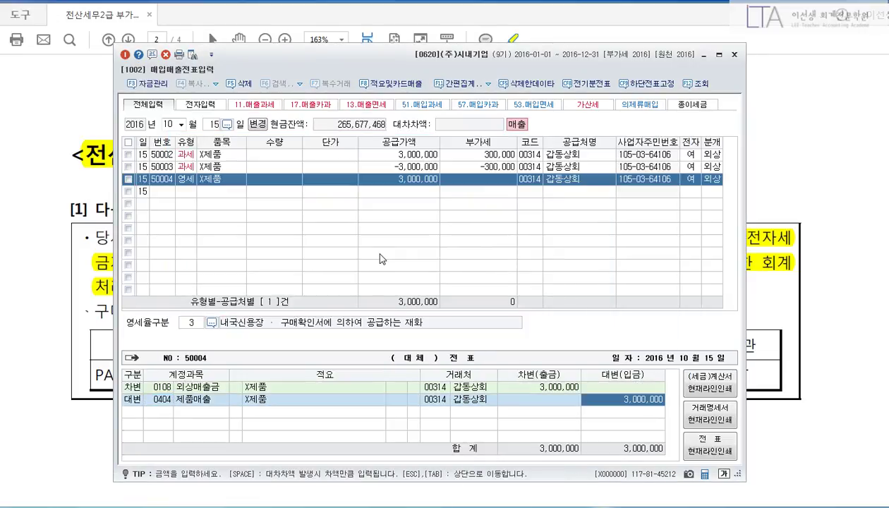
key("Return")
key("Up")
key("Up")
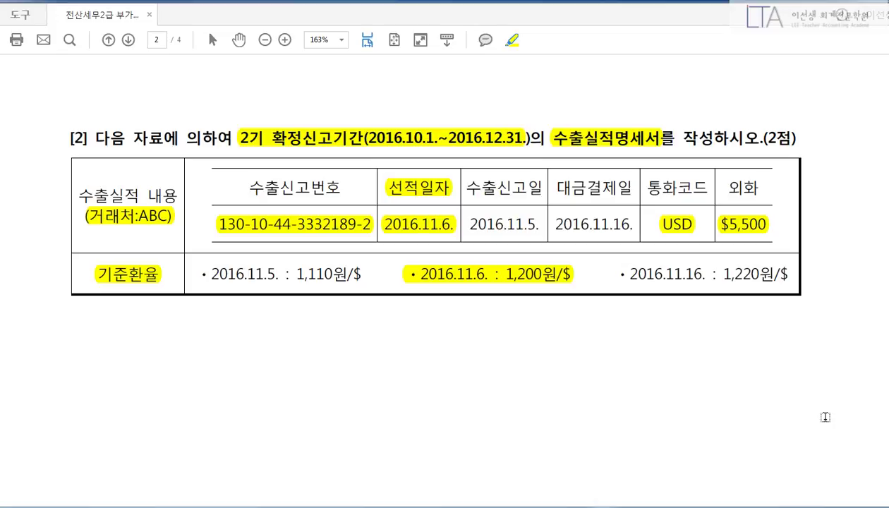
Step: Cross out the 수출신고일 and 대금결제일 columns and strike through the 2016.11.5 and 2016.11.16 exchange rates in question [2]
key("ctrl+shift+d")
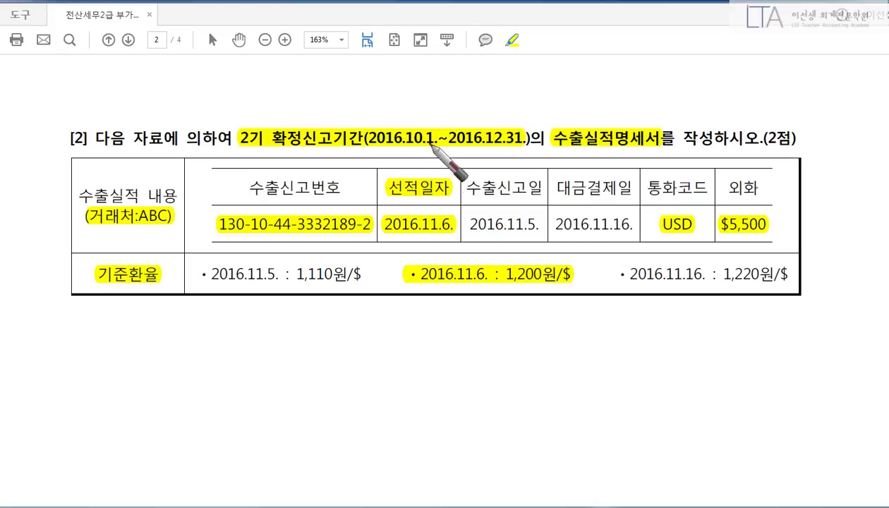
left_click_drag(535, 173, 491, 234)
left_click_drag(493, 185, 532, 228)
left_click_drag(603, 173, 567, 227)
left_click_drag(571, 185, 618, 236)
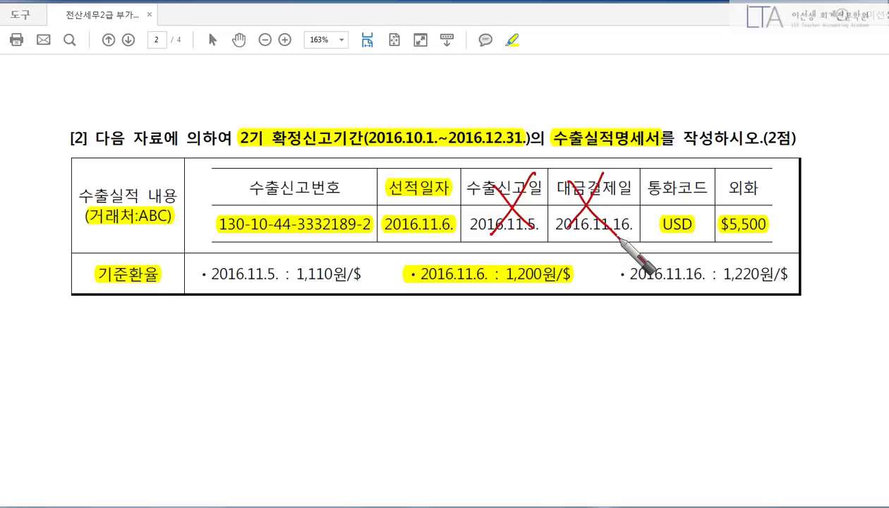
left_click_drag(220, 269, 333, 272)
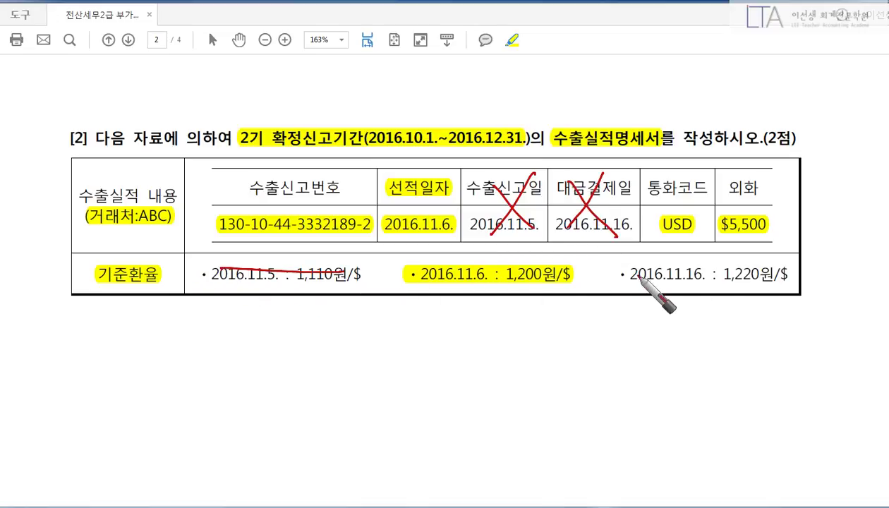
left_click_drag(629, 271, 787, 275)
left_click_drag(797, 148, 789, 157)
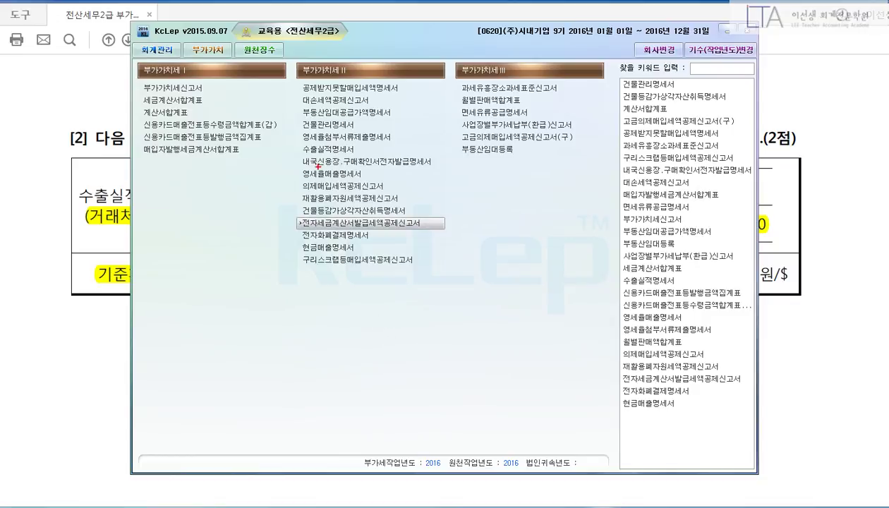
Step: Open the 수출실적명세서 in KcLep and set its period to October through December 2016
left_click_drag(292, 137, 390, 161)
key("Escape")
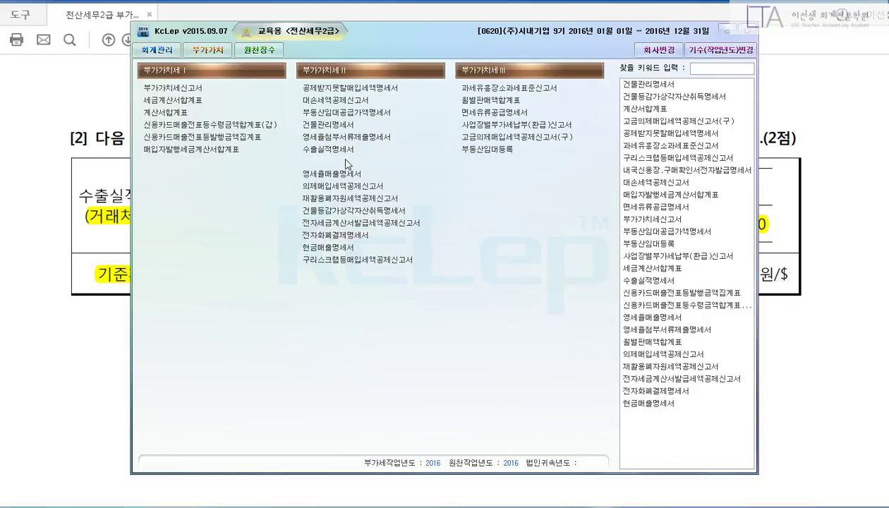
left_click(345, 150)
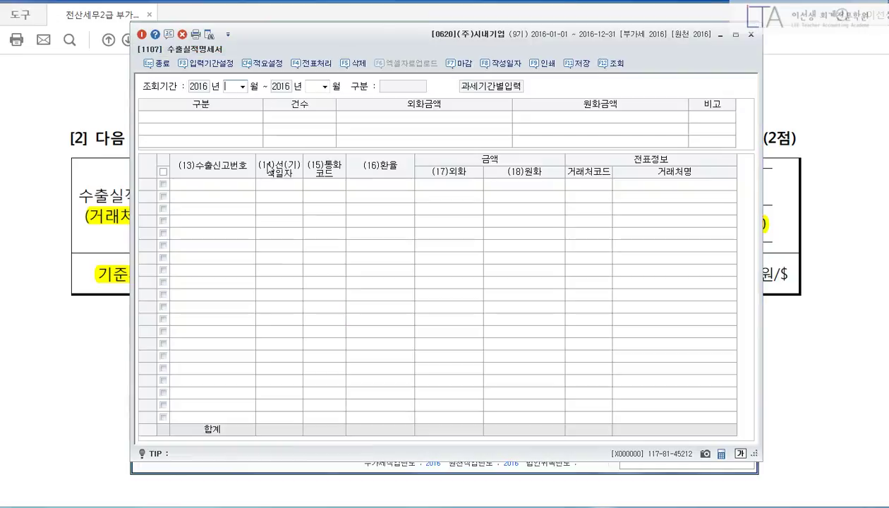
type("1012")
key("Return")
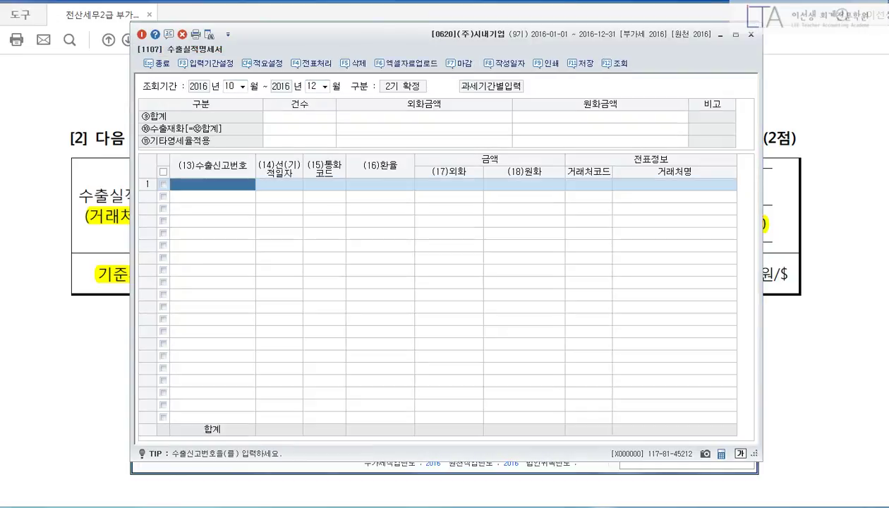
Step: Enter the question's export declaration number with shipping date 2016-11-06 and currency code USD on the first line
type("130-10-44-3")
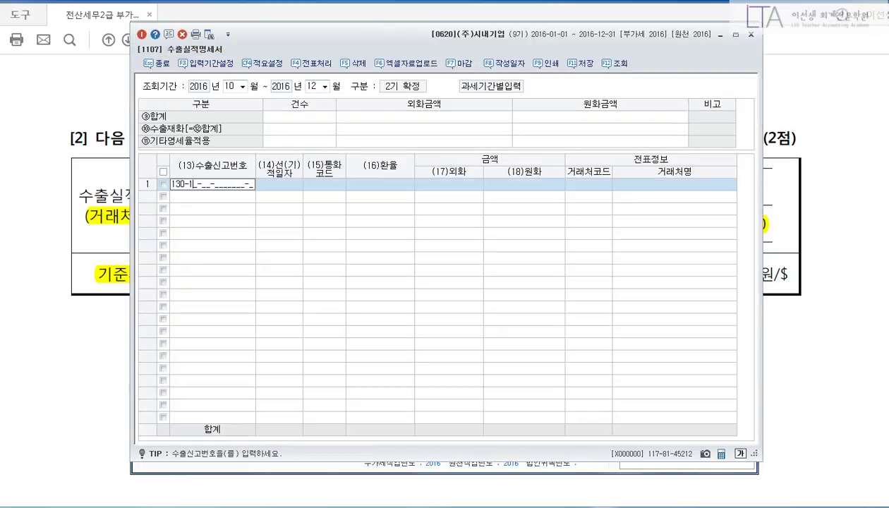
type("332189-2 ")
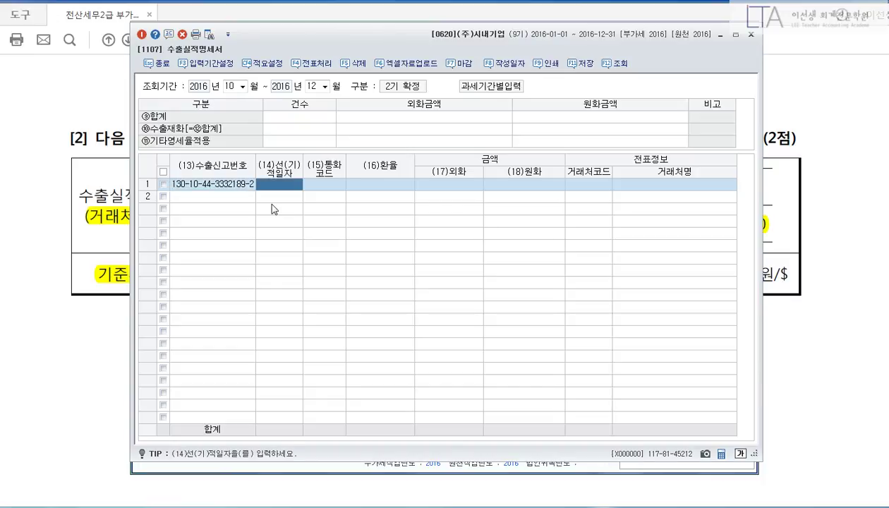
type("2016-11-0")
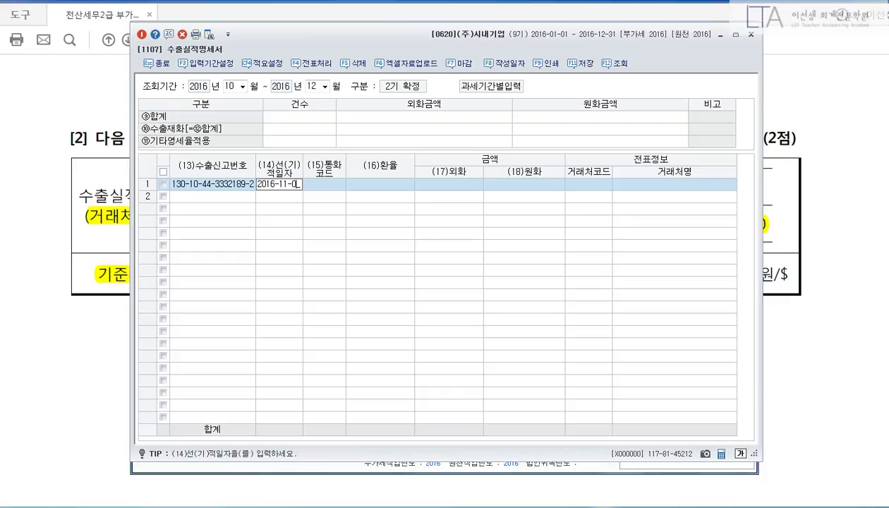
type("6 ")
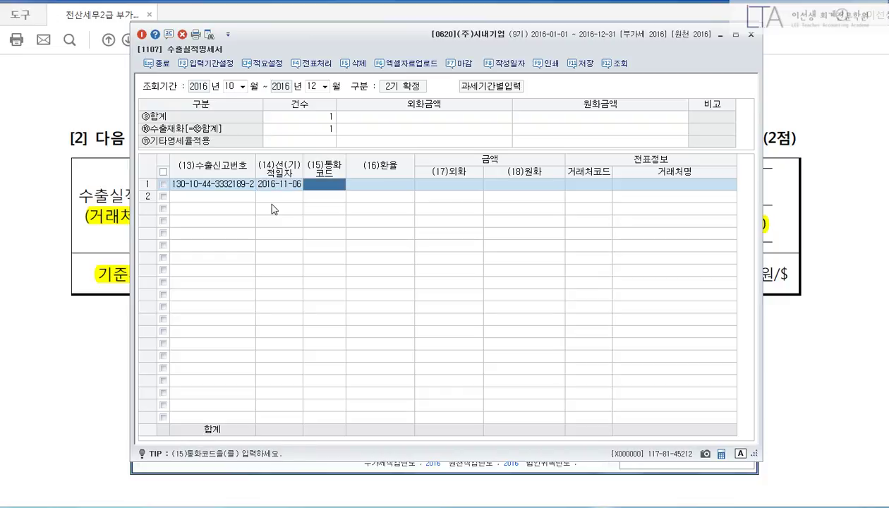
type("USD")
key("Return")
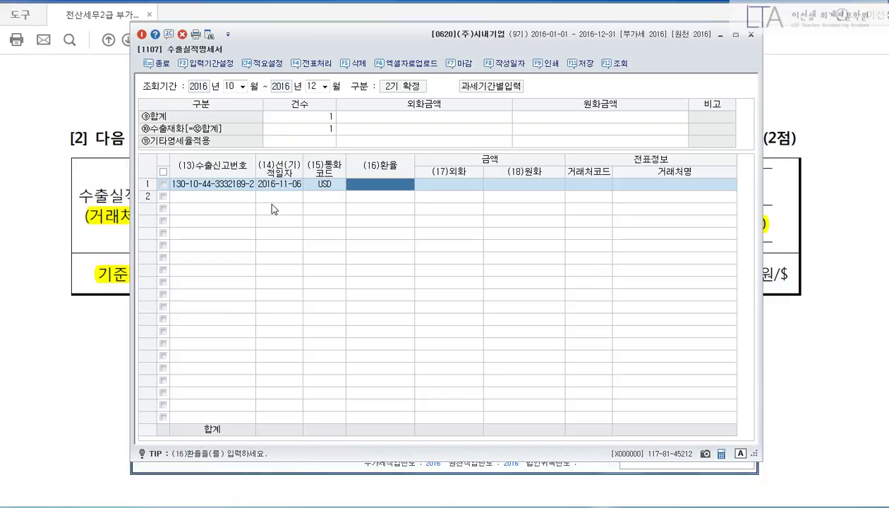
Step: Complete the export line with exchange rate 1,200, foreign amount 5,500 and customer ABC
type("1200")
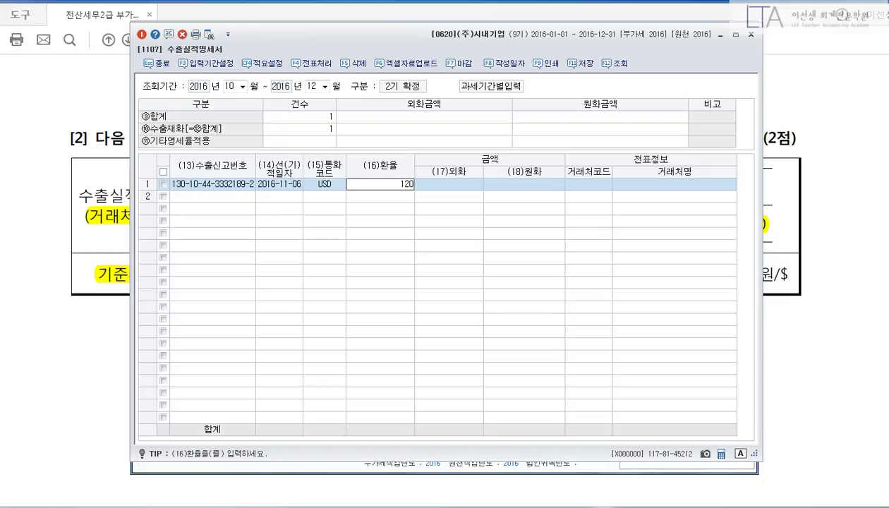
key("Return")
type("5500")
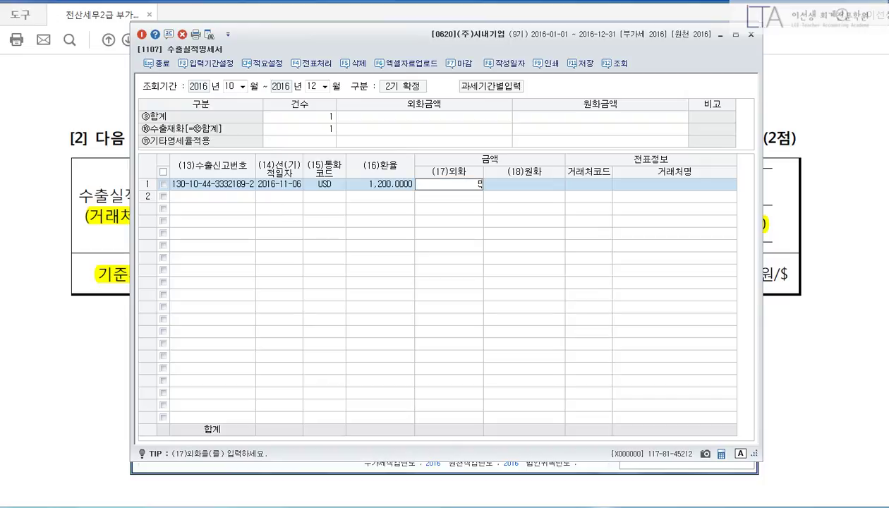
key("Return")
key("Return")
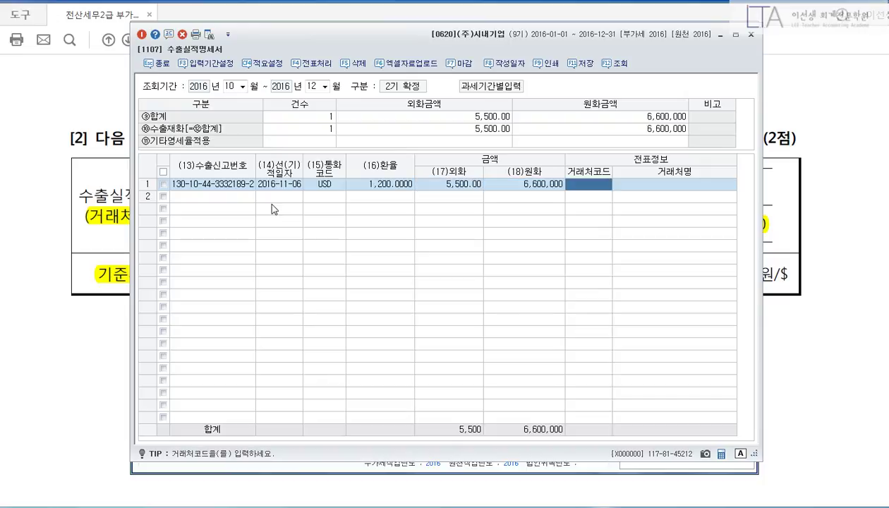
key("F2")
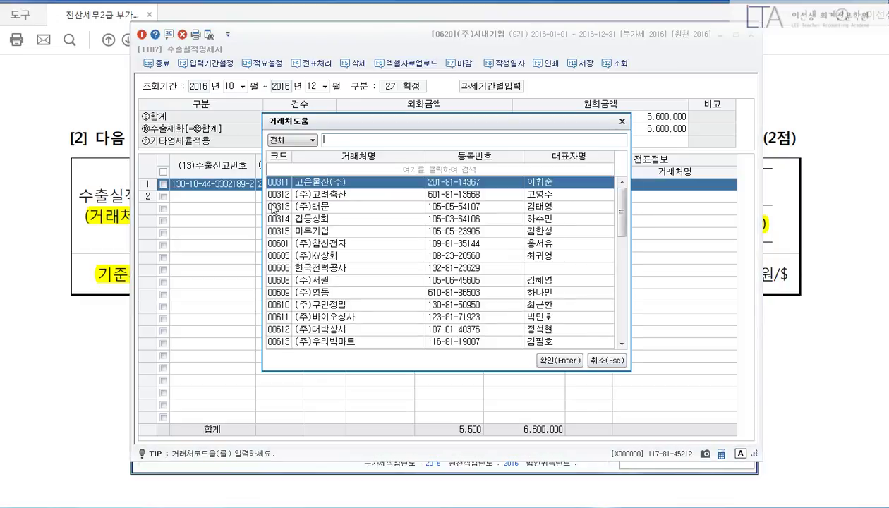
type("abc")
key("Return")
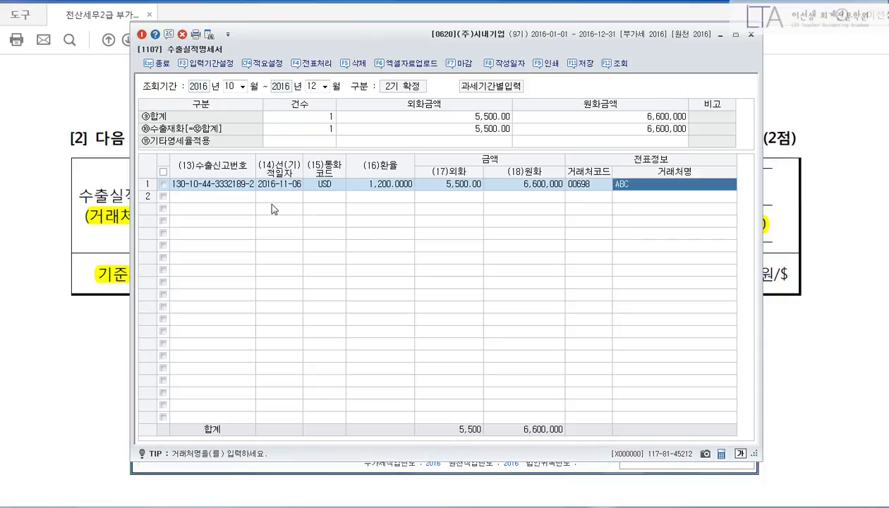
Step: Send the ABC export line to voucher transfer and generate its bulk journal entry as type 2.외상
left_click(304, 65)
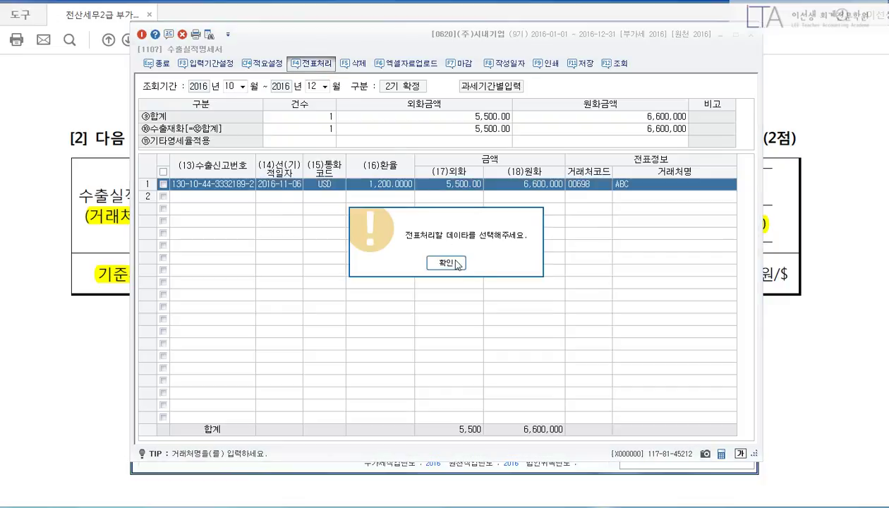
left_click(446, 262)
left_click(163, 184)
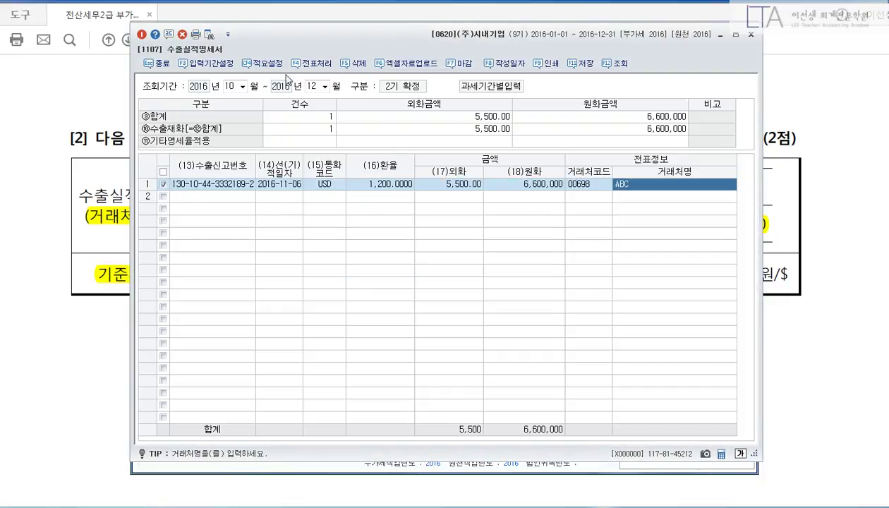
left_click(309, 63)
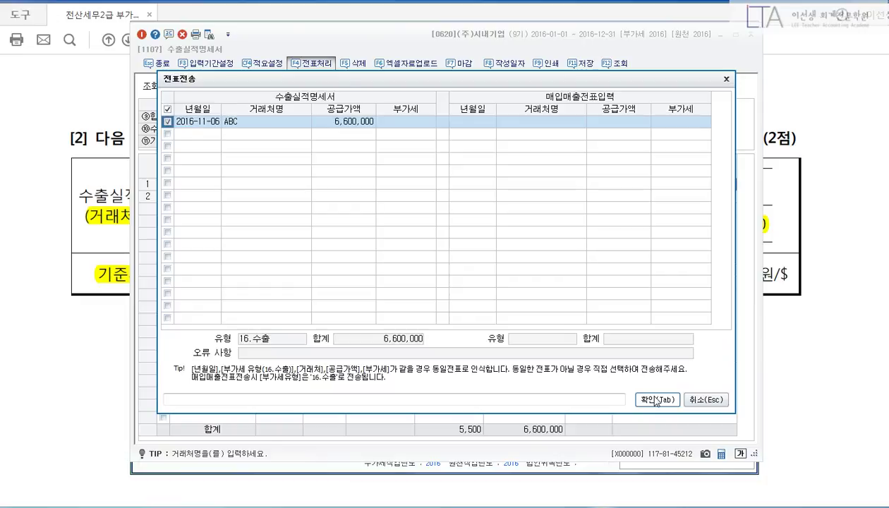
left_click(656, 400)
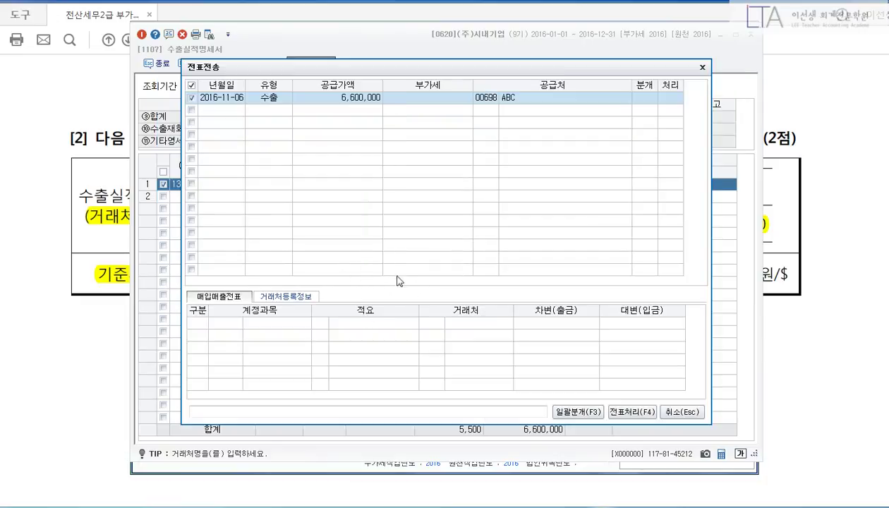
left_click(557, 412)
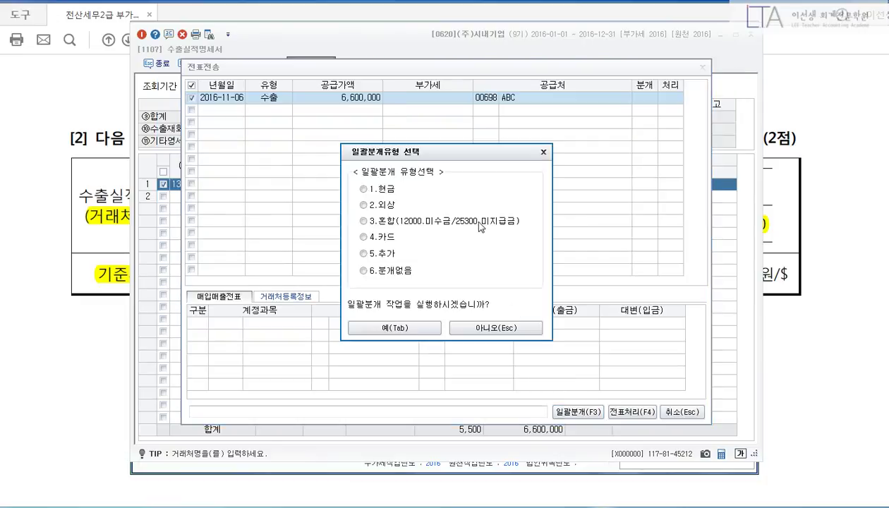
left_click(363, 205)
left_click(383, 326)
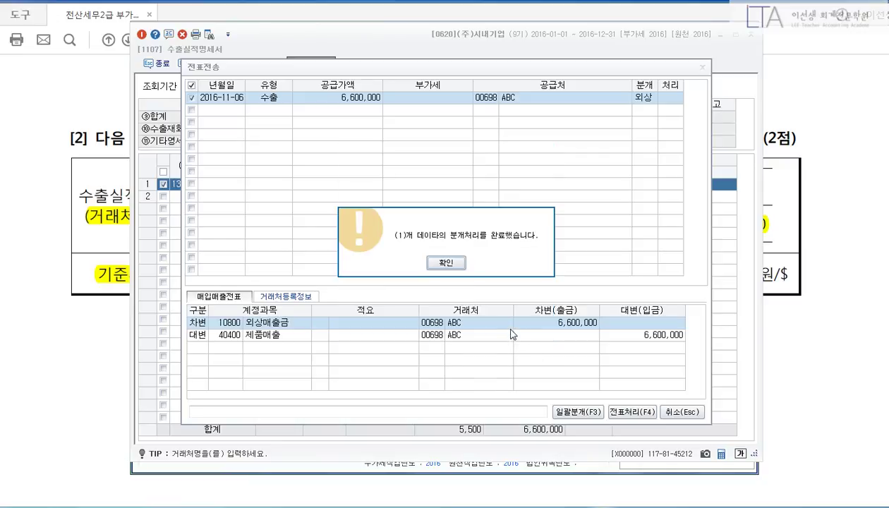
left_click(446, 263)
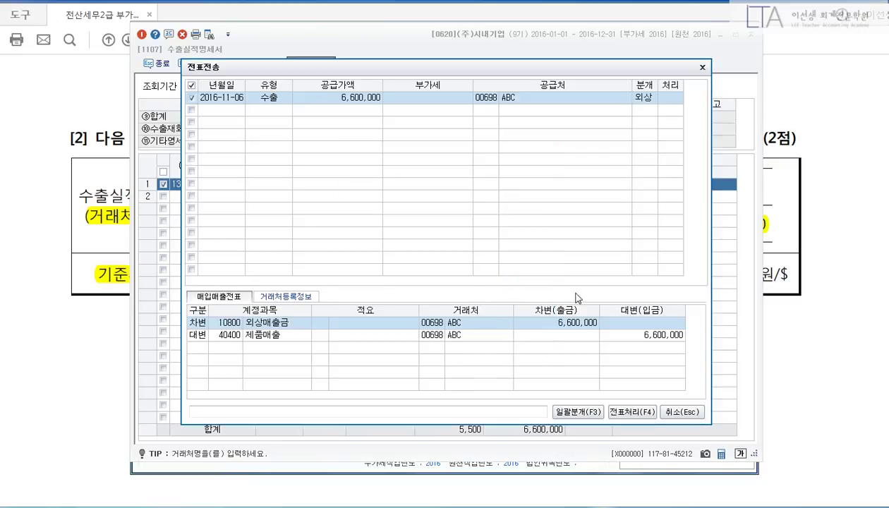
Step: Process the export voucher, close the transfer dialog and save the 수출실적명세서
left_click(631, 412)
left_click(413, 258)
left_click(399, 262)
left_click(682, 411)
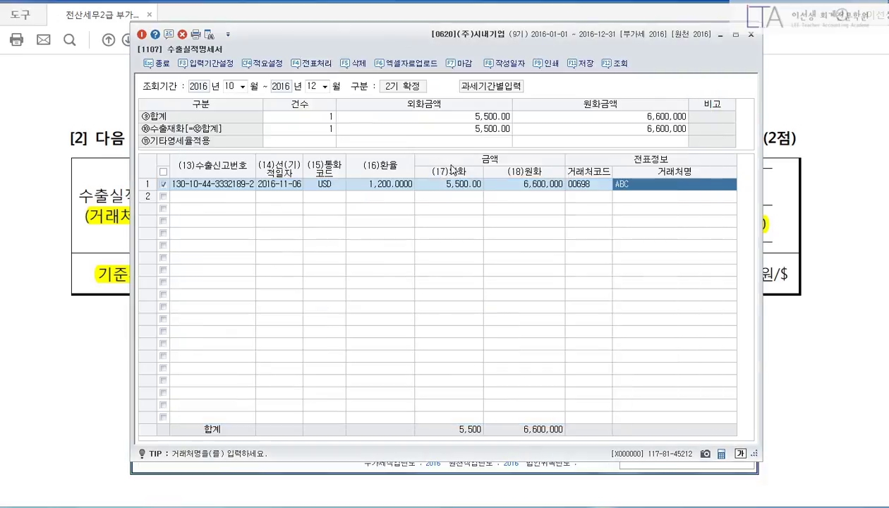
left_click(575, 68)
left_click(452, 280)
Step: Find and open 매입매출전표입력 with the initials ㅁㅇㅁㅊ, and load the vouchers of November 6, 2016
key("ctrl+Return")
type("ㅁㅇㅁㅊ")
key("Return")
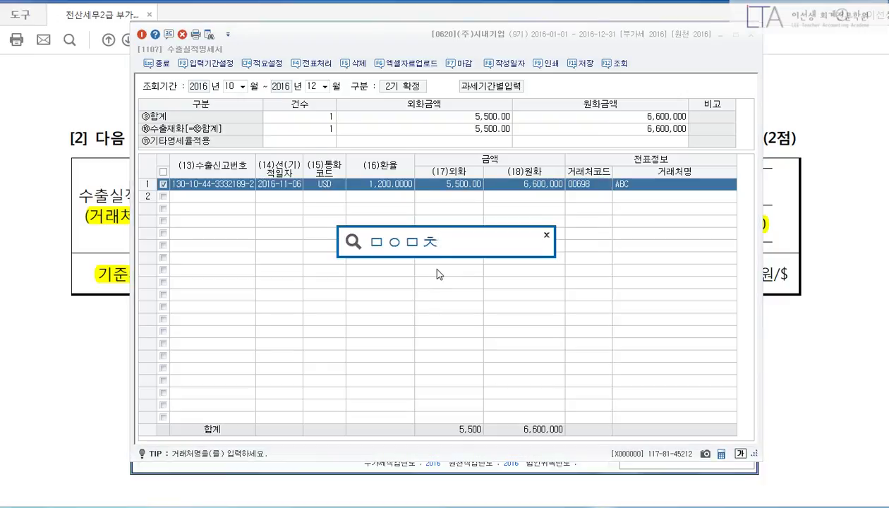
key("Escape")
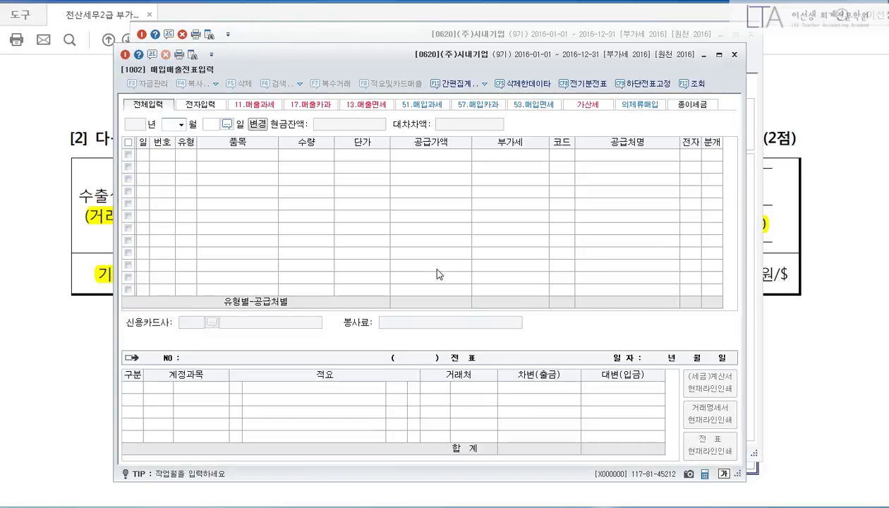
type("11")
key("Return")
type("6")
key("Return")
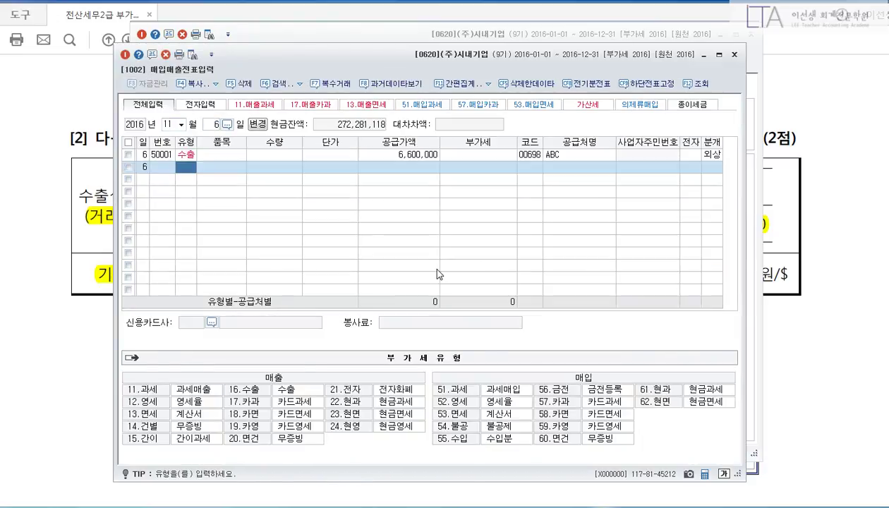
Step: Enter 제품 as the item on the transferred ABC export voucher and advance to its zero-rate category
key("Up")
type("제품")
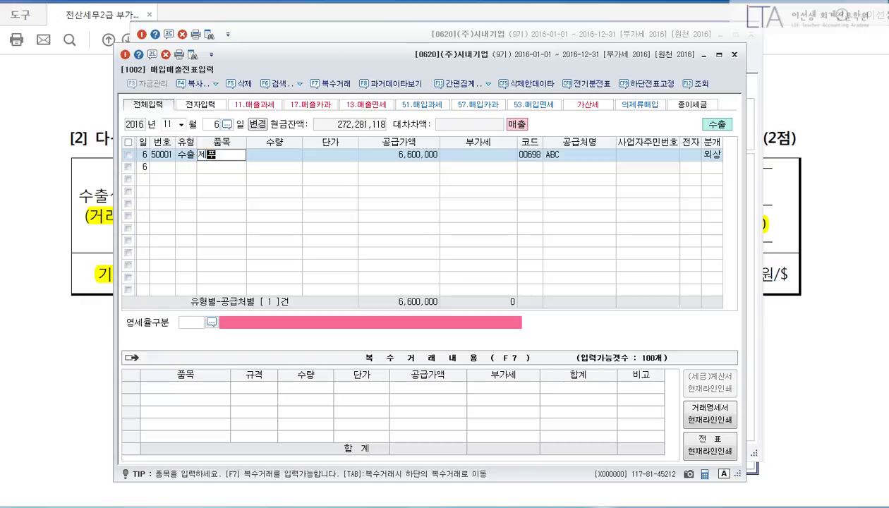
key("Return")
key("Return")
key("Return")
key("Return")
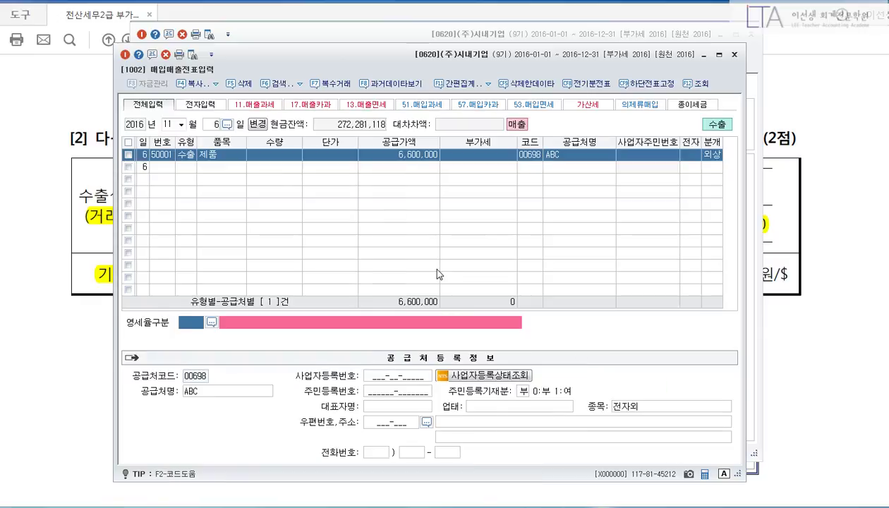
Step: Set the ABC export voucher's zero-rate category to 1 직접수출(대행수출 포함) and store the voucher with its 외상 journal entry
type("1")
key("Return")
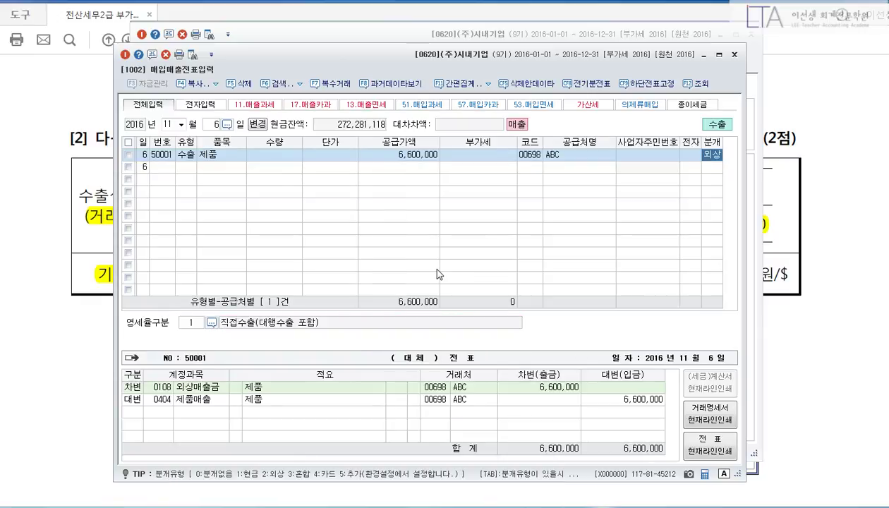
key("Return")
key("Return")
key("Escape")
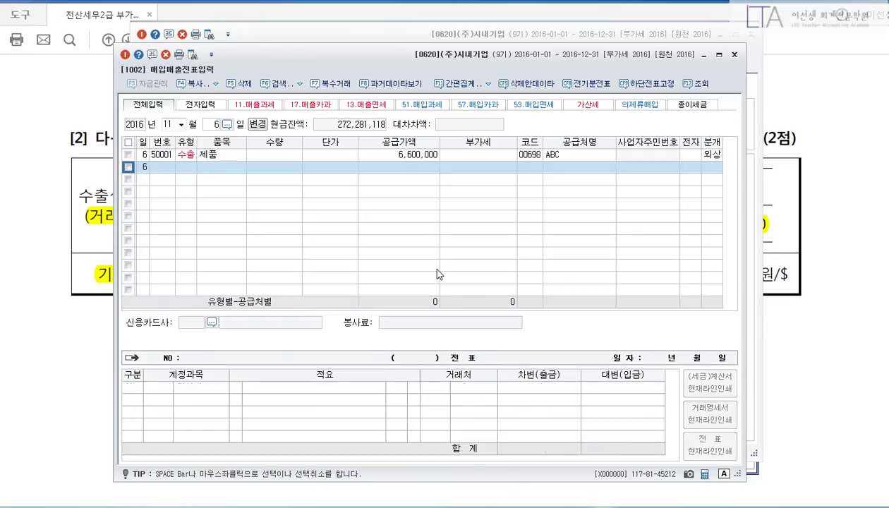
key("Up")
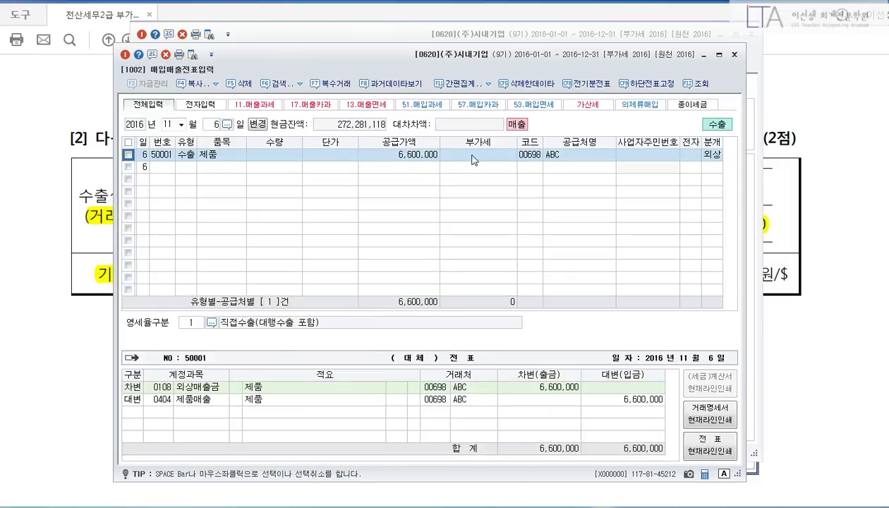
Step: Find and open 부가가치세신고서 with the initials ㅂㄱㄱㅊ, and load the return for October to December 2016
key("ctrl+f")
type("ㅂㄱㄱㅊ")
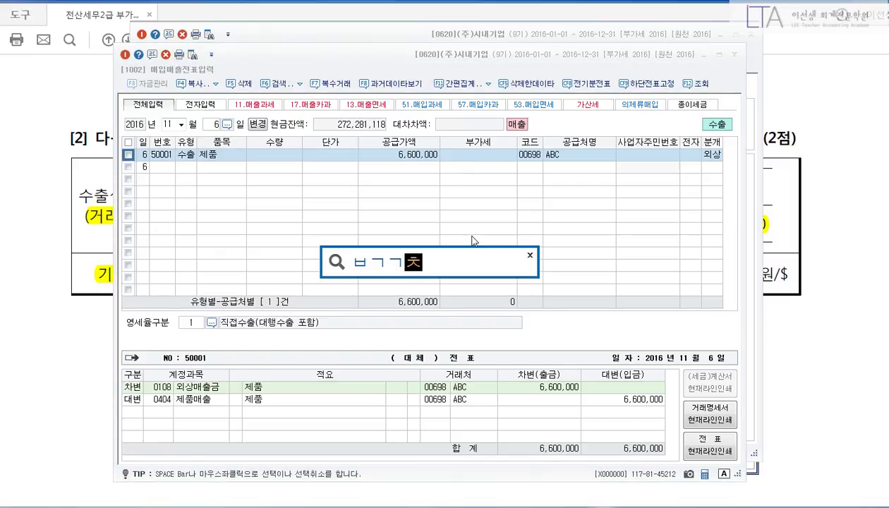
key("Return")
key("Return")
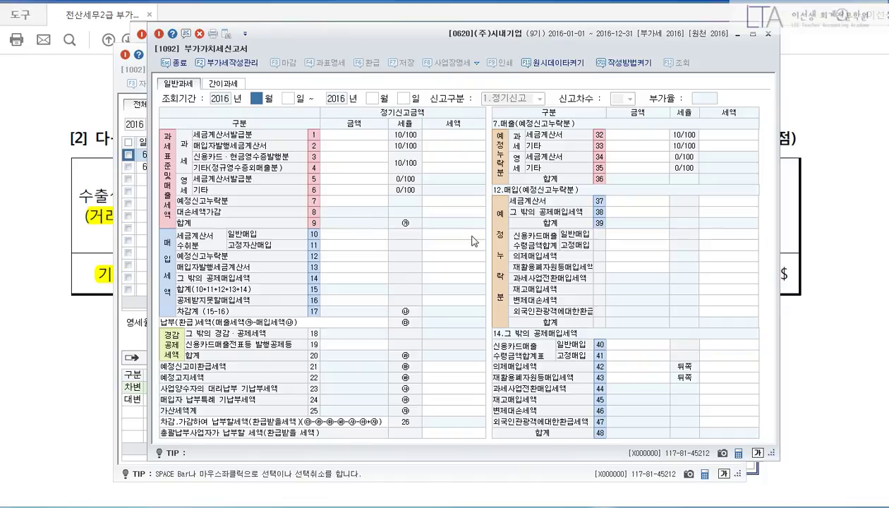
type("10")
key("Return")
type("12")
key("Return")
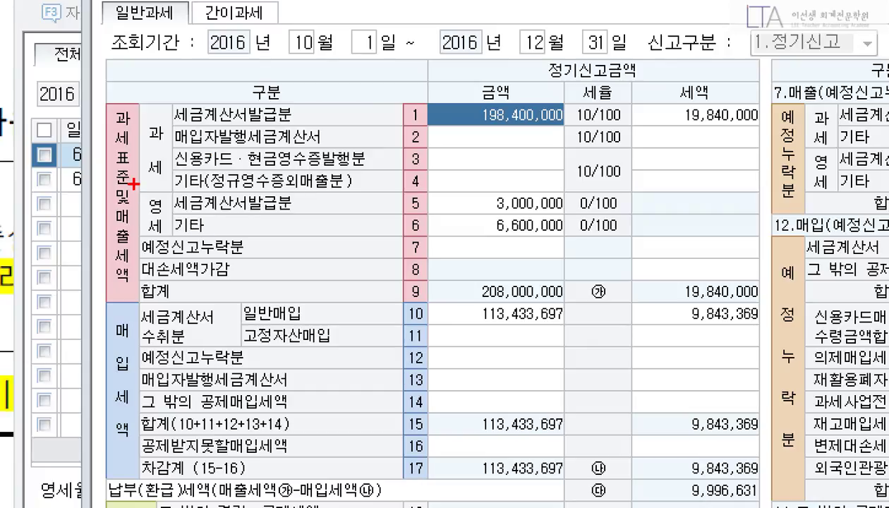
Step: Box the zero-rate sales rows 5 and 6 on the VAT return, tick their amounts, and close the return
mouse_move(134, 184)
left_mouse_down()
mouse_move(566, 242)
mouse_move(777, 245)
left_mouse_up()
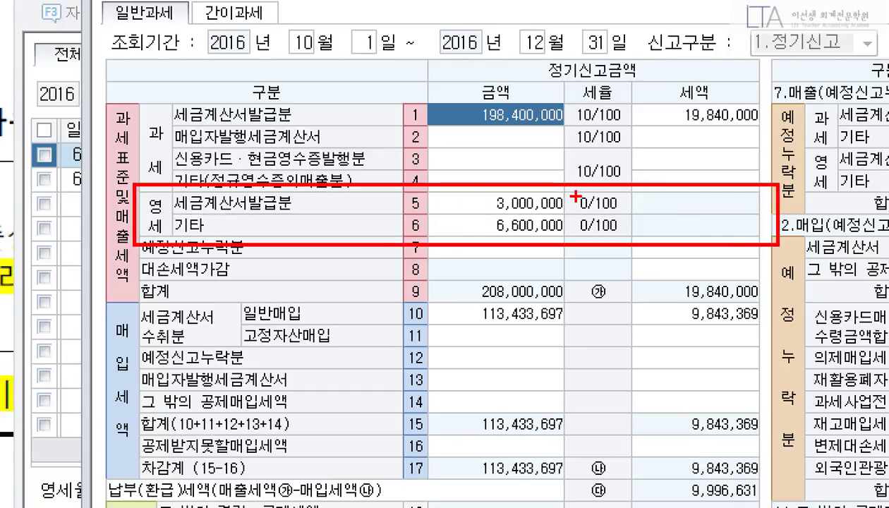
mouse_move(573, 186)
left_mouse_down()
mouse_move(580, 206)
mouse_move(611, 167)
left_mouse_up()
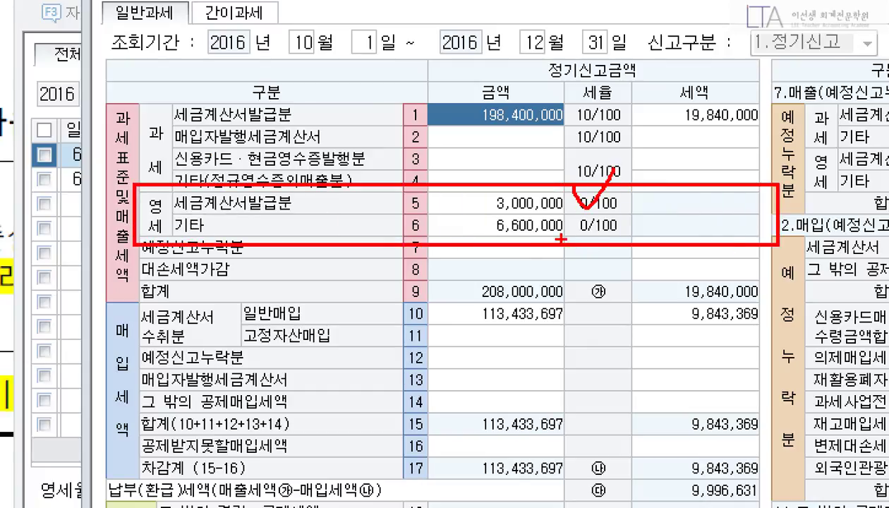
left_click_drag(575, 227, 627, 221)
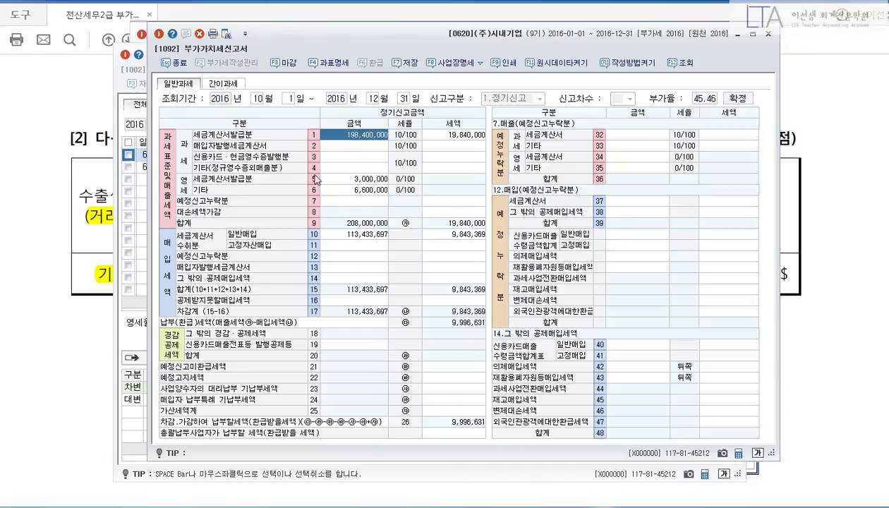
key("Escape")
left_click(476, 260)
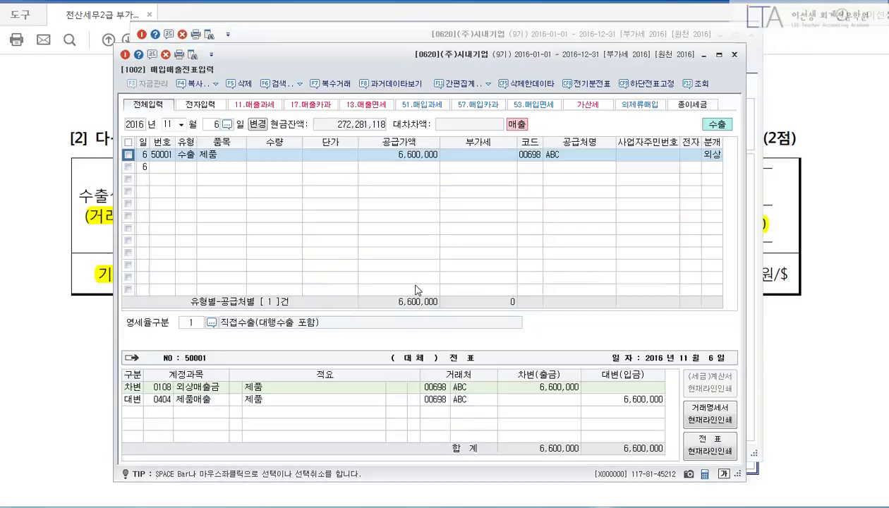
Step: Delete the ABC export voucher of November 6 from 매입매출전표입력 and confirm the deletion
left_click(287, 170)
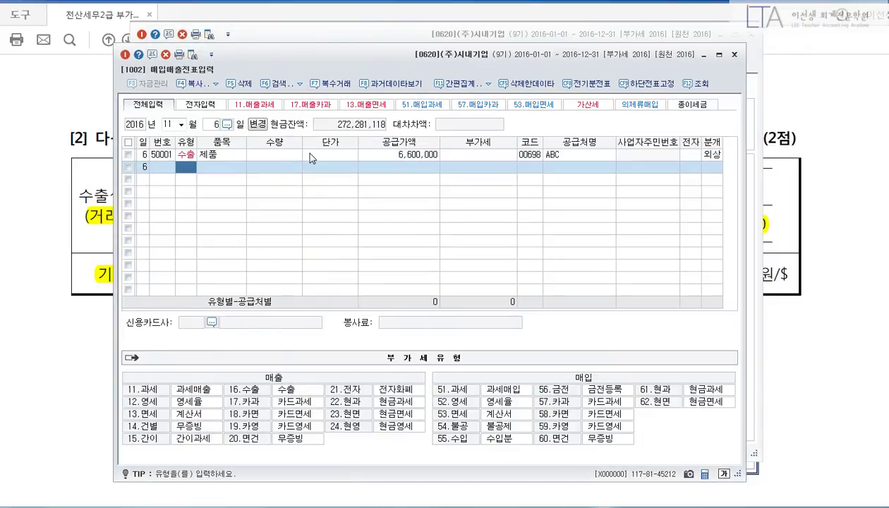
left_click(309, 155)
key("F5")
left_click(402, 282)
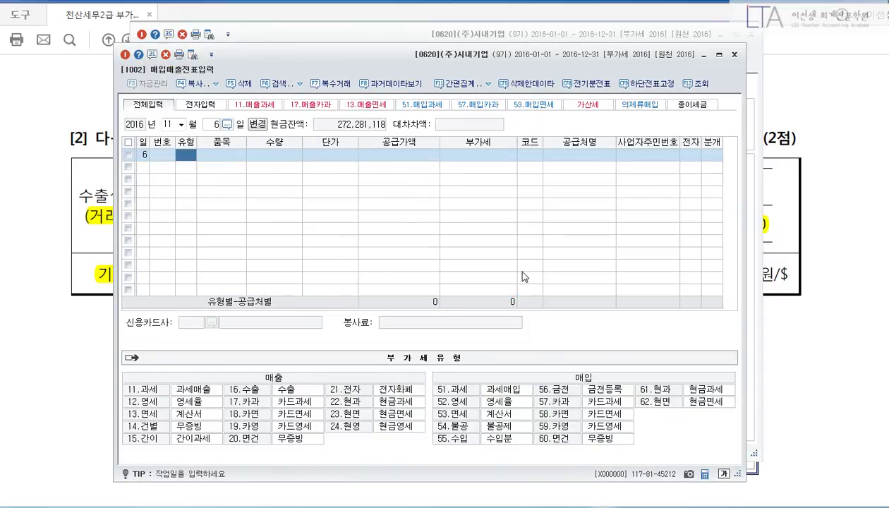
Step: Close 매입매출전표입력 and 수출실적명세서, and switch to the exam PDF at the 전산세무1급 57회 ㈜민후상사 question
key("Escape")
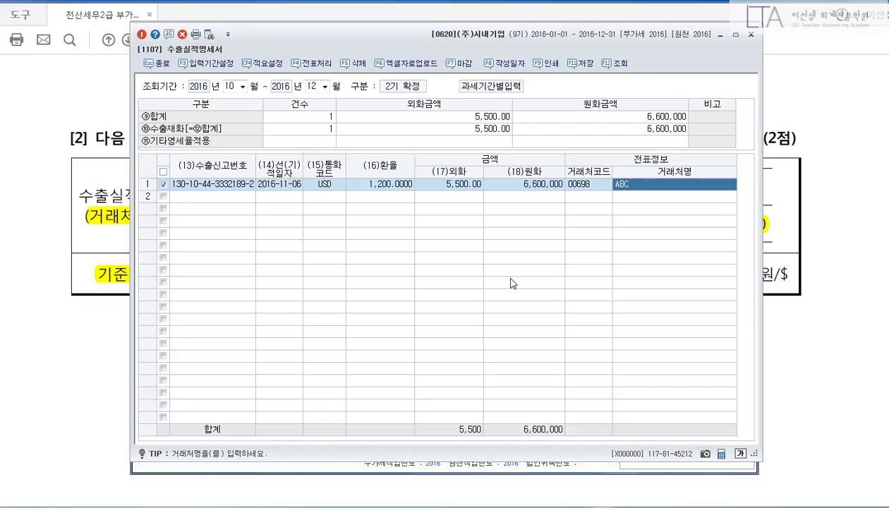
key("Escape")
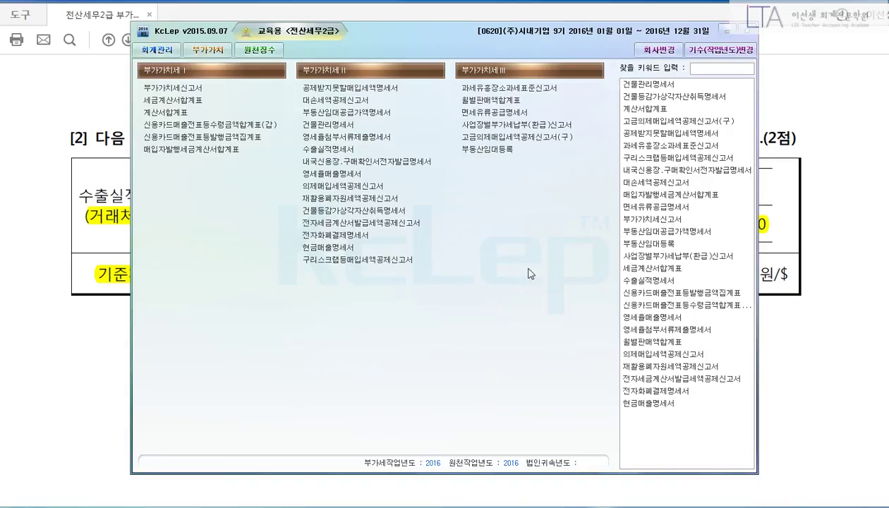
left_click(859, 269)
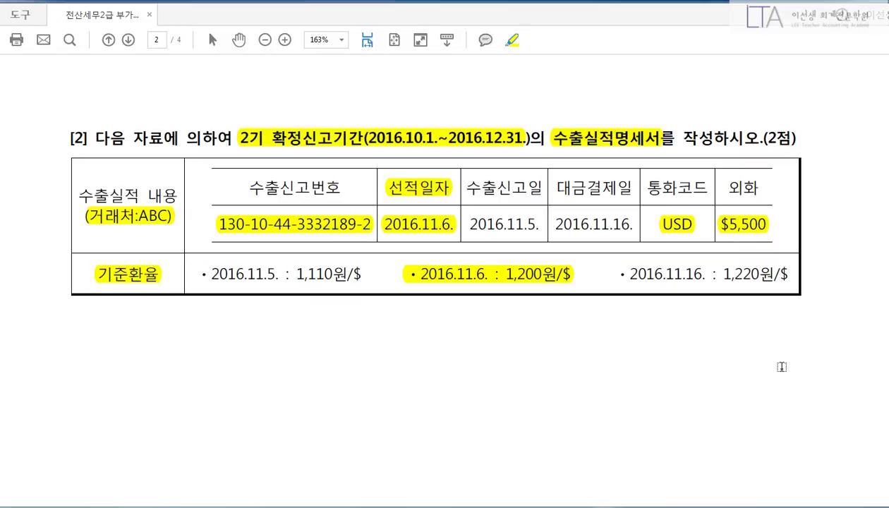
scroll(781, 366, "down", 3)
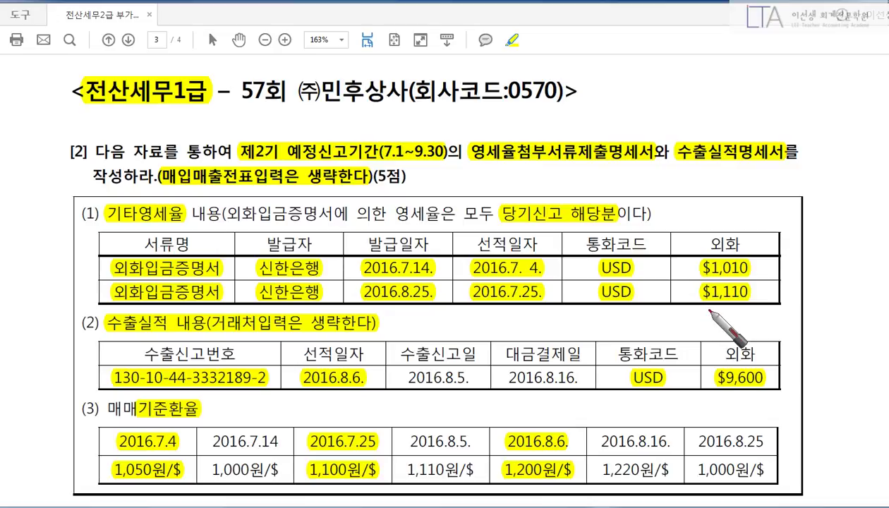
Step: Underline 영세율첨부서류제출명세서 and 수출실적명세서 in the question and number them 1 and 2 in red
left_click_drag(472, 166, 647, 168)
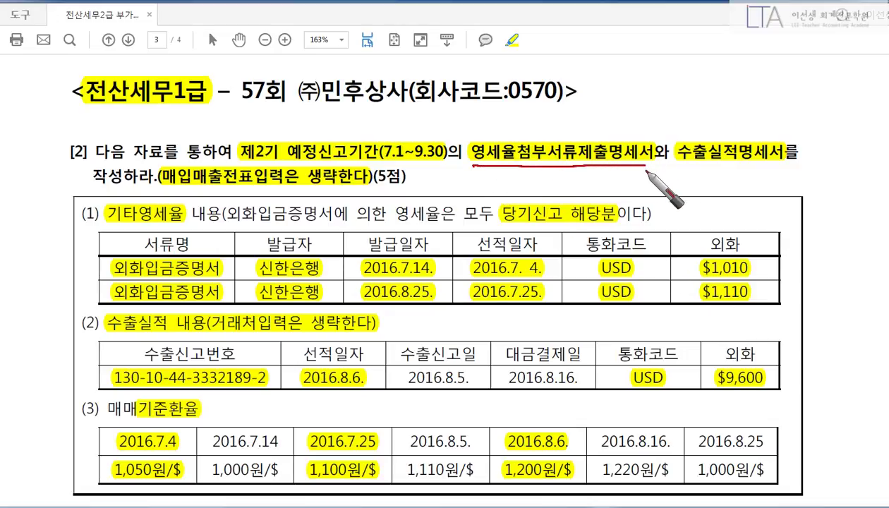
left_click_drag(496, 118, 494, 121)
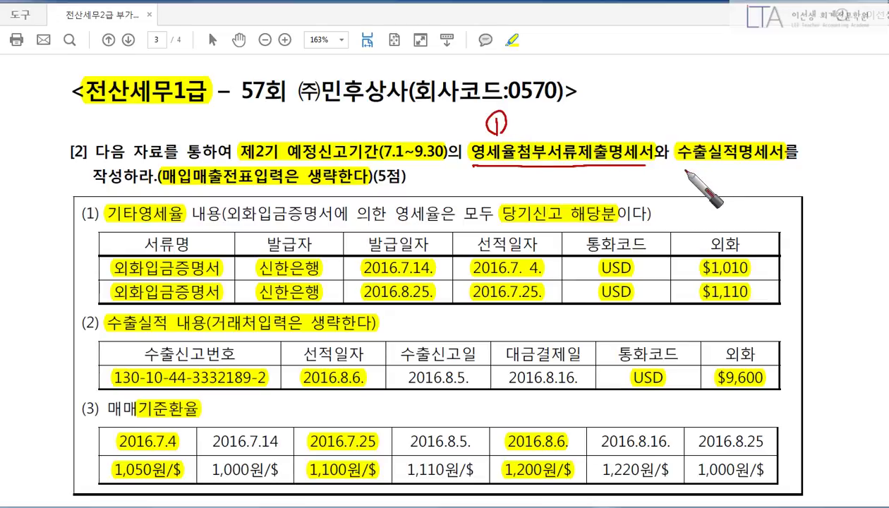
left_click_drag(677, 163, 785, 162)
left_click_drag(677, 116, 688, 134)
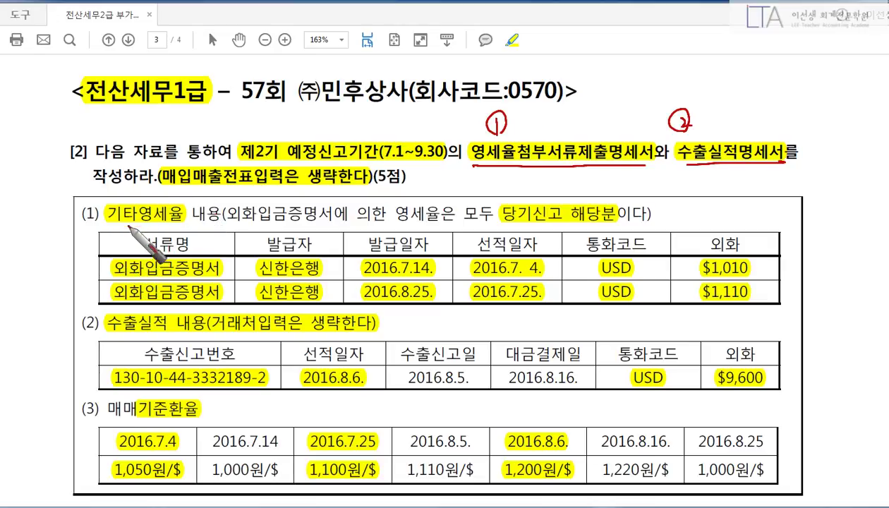
Step: Mark 기타영세율 and 당기신고 해당분, circle 신고번호, and link sections (1) and (2) with a circled plus sign
left_click_drag(115, 228, 180, 219)
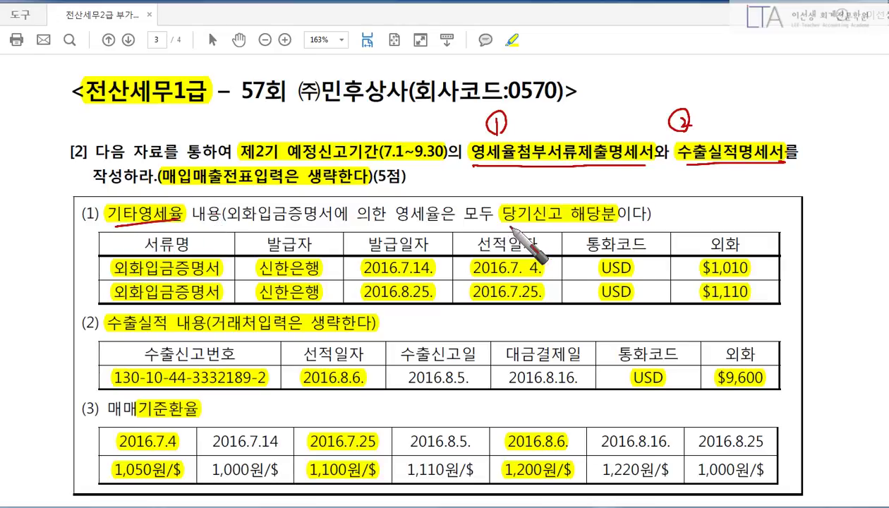
left_click_drag(502, 225, 638, 221)
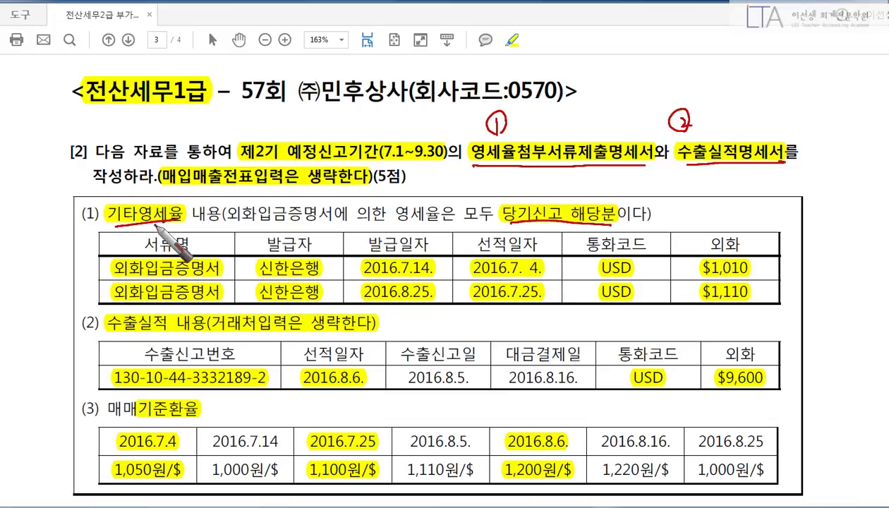
left_click_drag(174, 225, 177, 226)
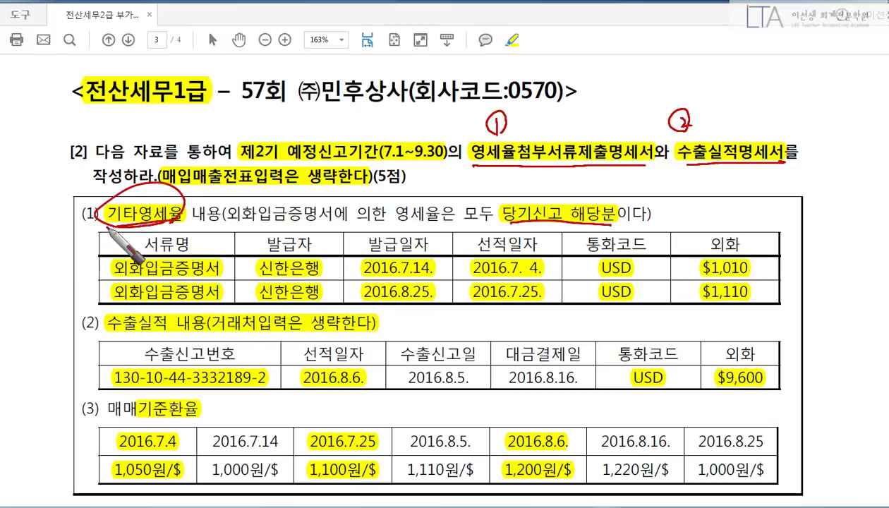
mouse_move(102, 226)
left_mouse_down()
mouse_move(88, 308)
mouse_move(105, 286)
left_mouse_up()
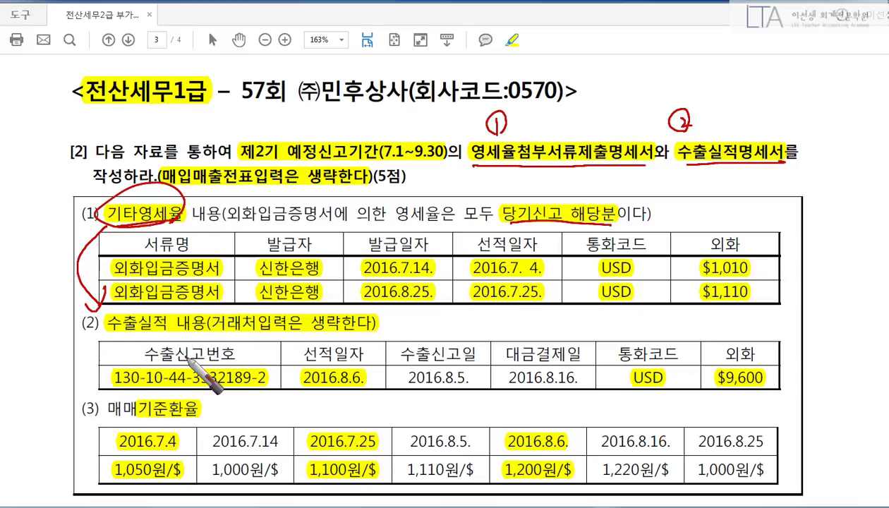
left_click_drag(178, 371, 235, 362)
left_click_drag(112, 195, 130, 232)
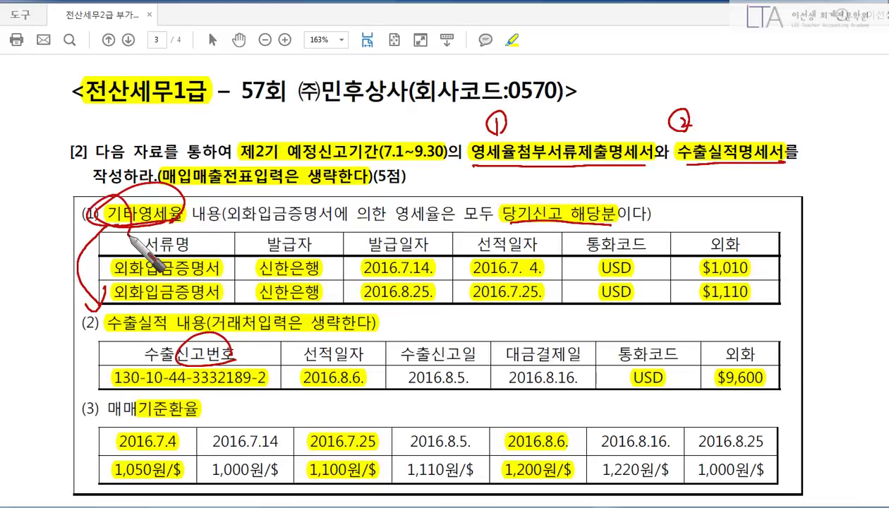
left_click_drag(44, 263, 96, 344)
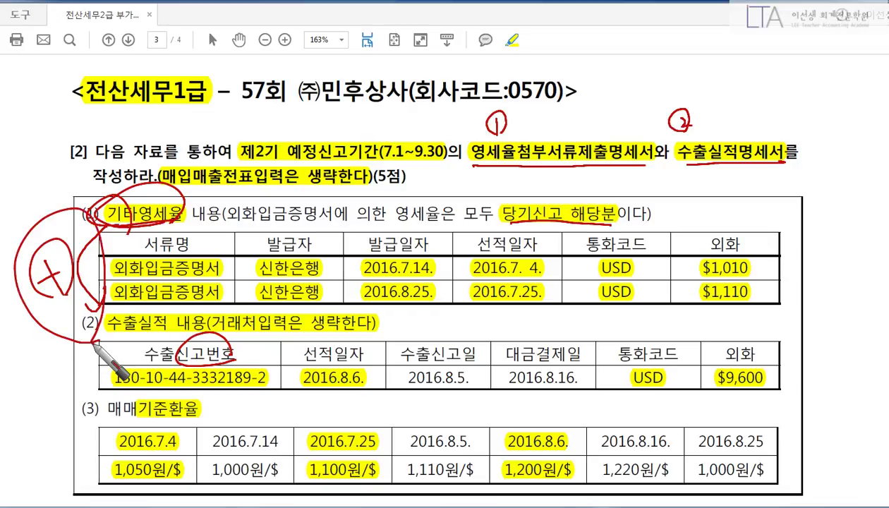
Step: Circle 수출실적명세서 in the question and write circled numbers 1 and 2 beside the 기타영세율 and 수출실적 tables
left_click_drag(718, 180, 769, 178)
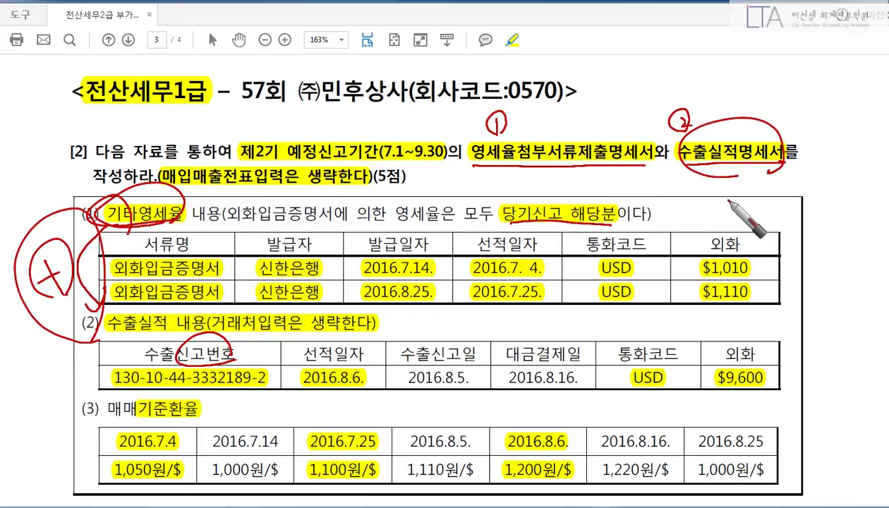
mouse_move(790, 219)
left_mouse_down()
mouse_move(804, 211)
mouse_move(834, 266)
left_mouse_up()
left_click_drag(794, 356, 826, 402)
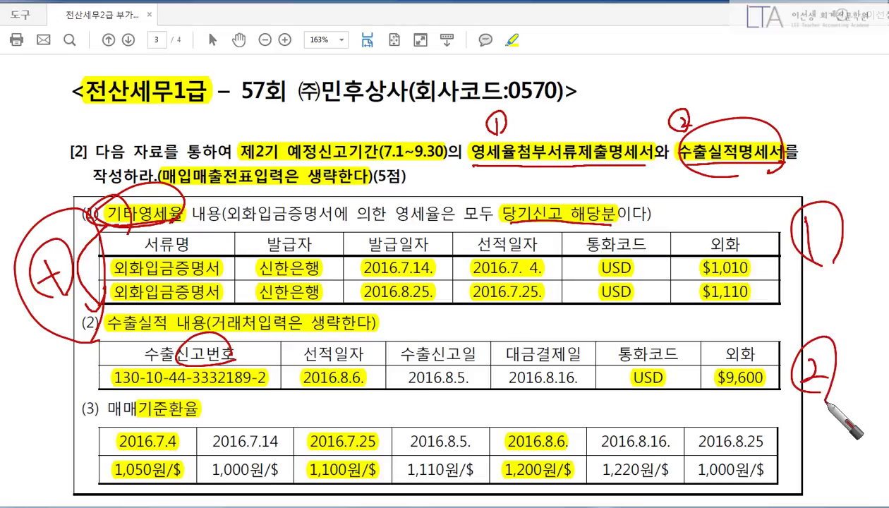
Step: Change the pen colour to blue and circle the 선적일자, 통화코드 and 외화 columns of the 기타영세율 table
right_click(524, 307)
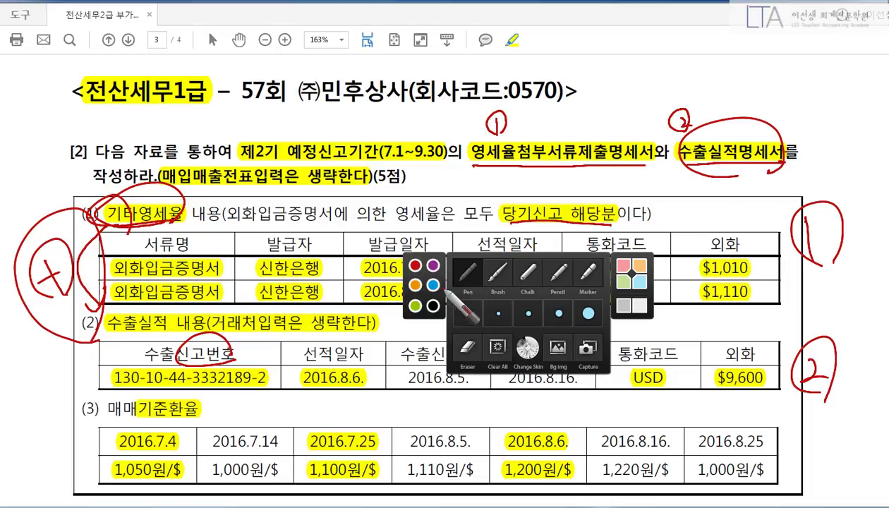
left_click(436, 285)
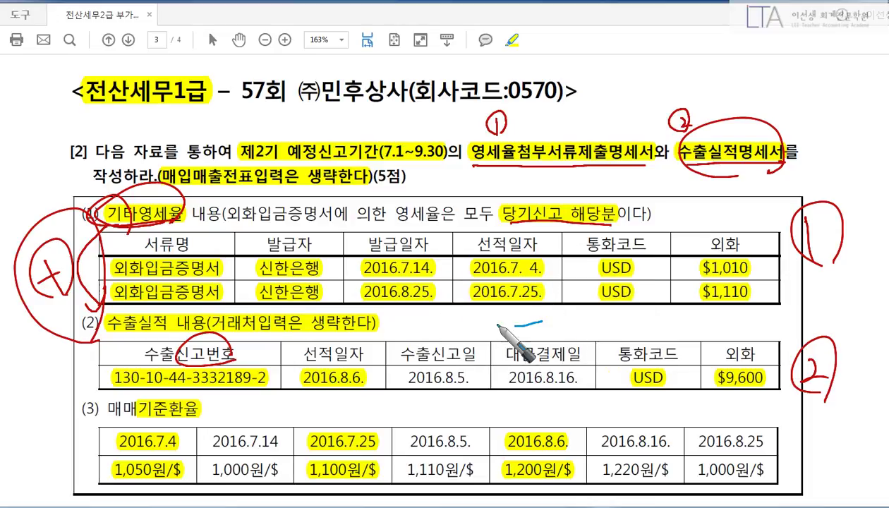
left_click_drag(490, 321, 546, 325)
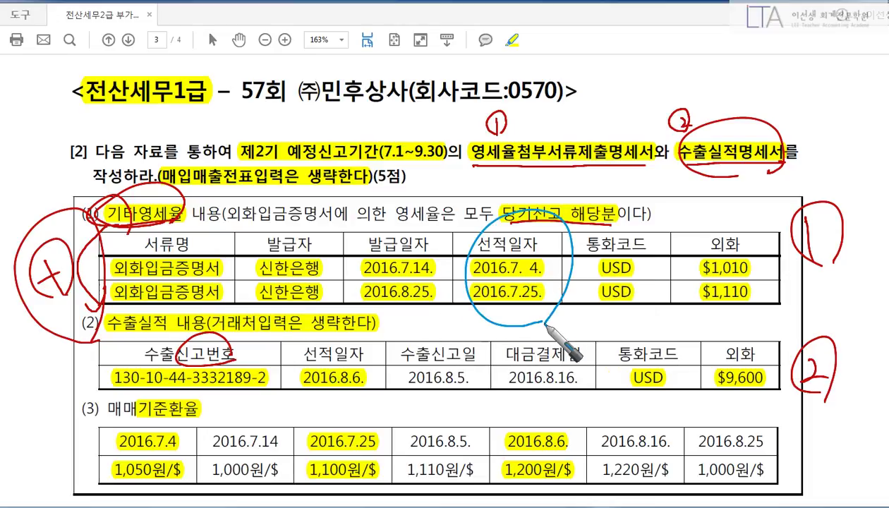
left_click_drag(485, 248, 533, 251)
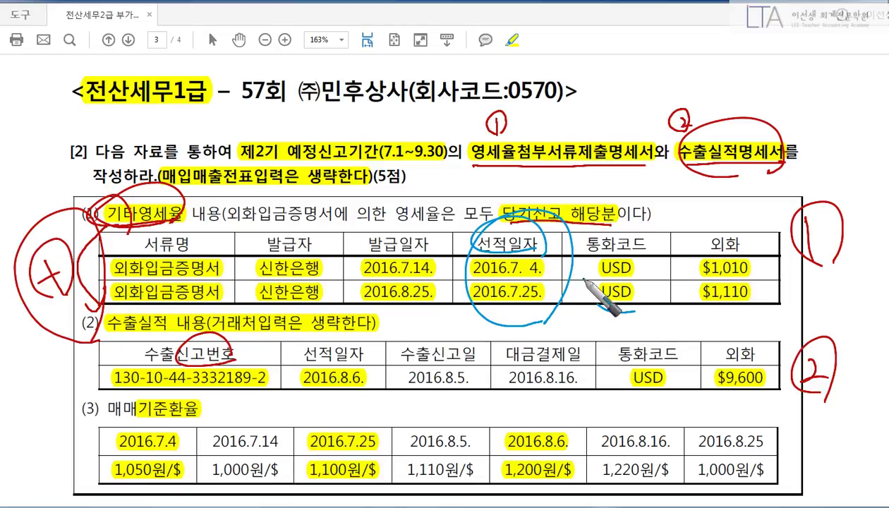
left_click_drag(584, 280, 642, 328)
mouse_move(733, 323)
left_mouse_down()
mouse_move(729, 226)
mouse_move(744, 325)
left_mouse_up()
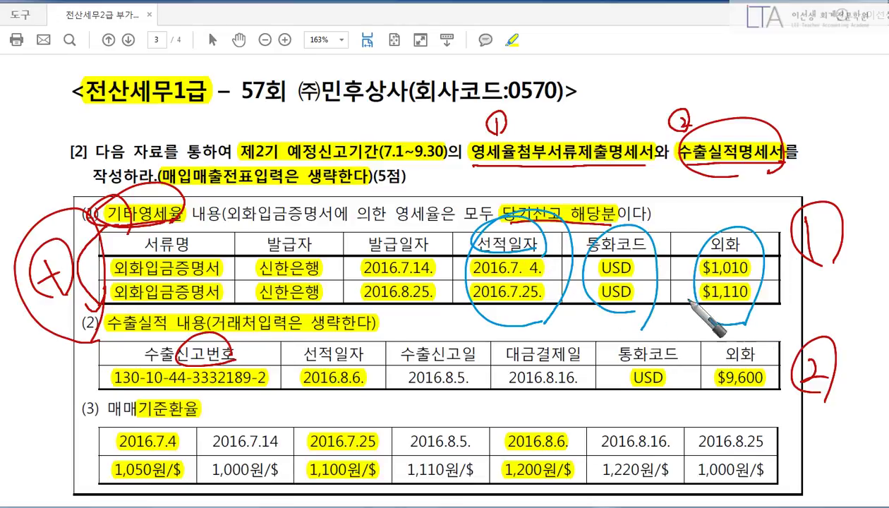
Step: Tick the two 기타영세율 shipping dates and circle the matching base exchange rates for 2016.7.4 and 2016.7.25
mouse_move(188, 477)
left_mouse_down()
mouse_move(174, 429)
mouse_move(185, 471)
left_mouse_up()
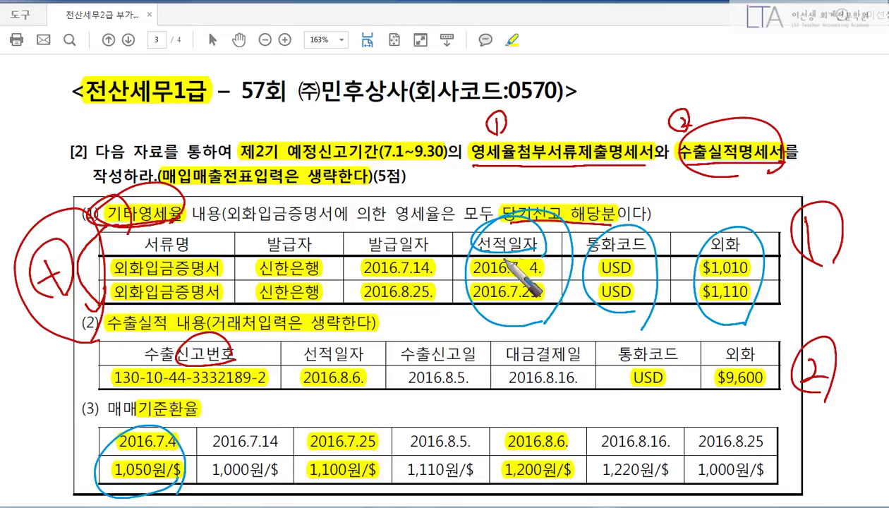
left_click_drag(545, 259, 578, 252)
left_click_drag(543, 287, 573, 287)
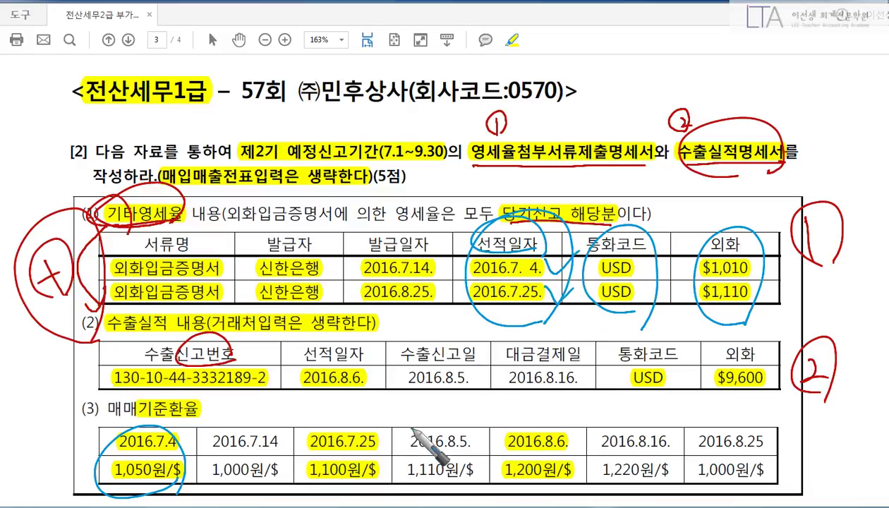
left_click_drag(288, 463, 397, 485)
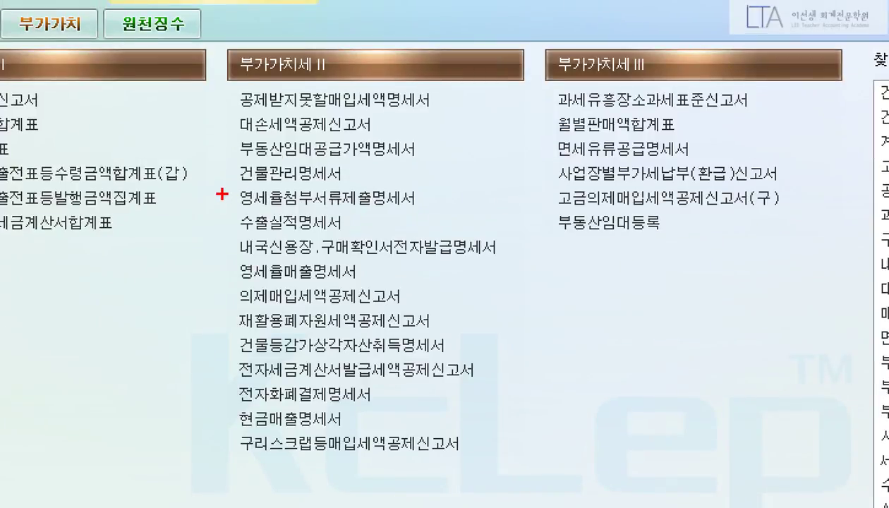
Step: Box 영세율첨부서류제출명세서 and 수출실적명세서 in the KcLep menu, and box 당기신고 해당분 in the exam PDF
mouse_move(220, 178)
left_mouse_down()
mouse_move(420, 240)
mouse_move(445, 238)
left_mouse_up()
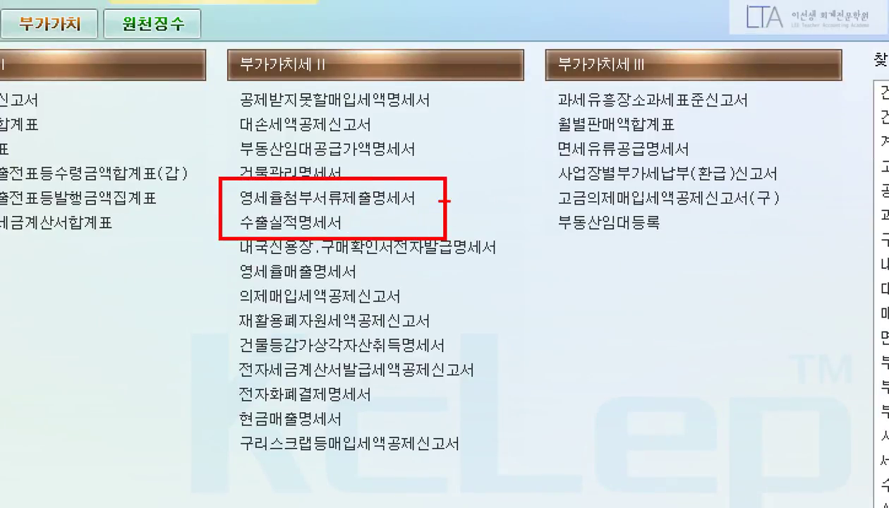
left_click_drag(420, 186, 455, 163)
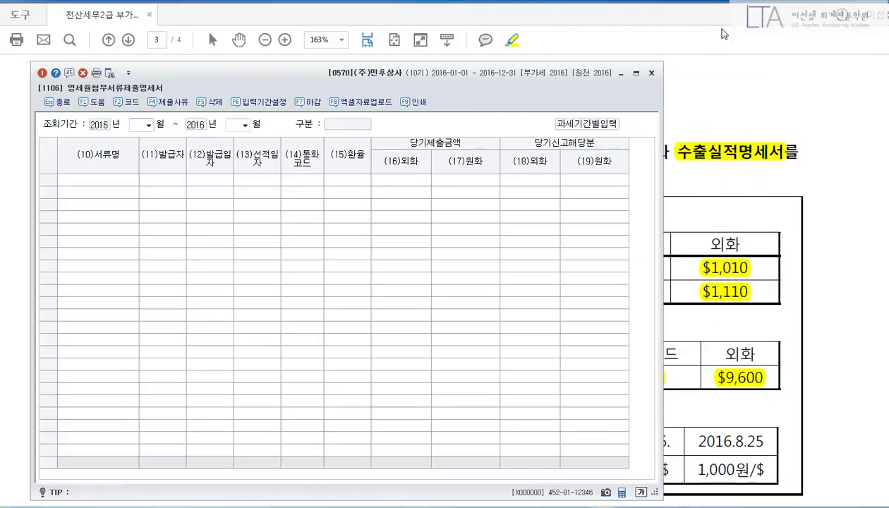
left_click(740, 108)
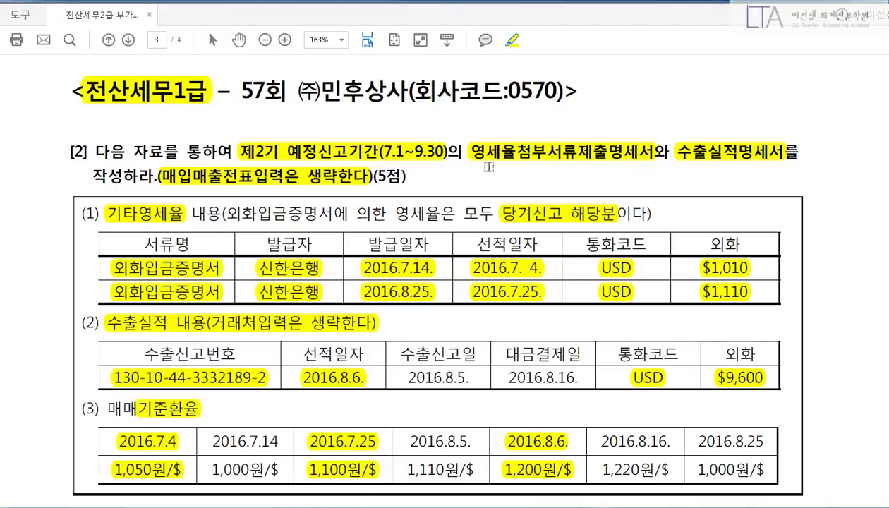
left_click_drag(486, 192, 615, 231)
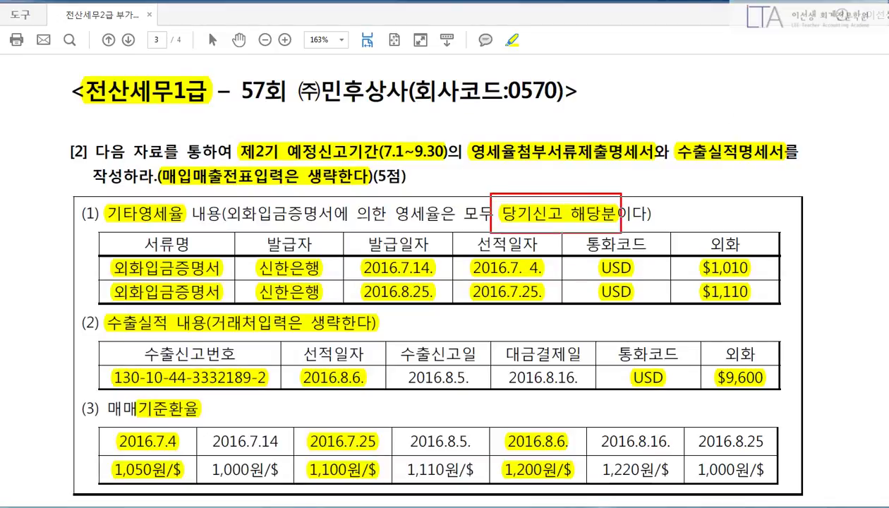
Step: Switch back to KcLep's 영세율첨부서류제출명세서, reposition its window, and set the 조회기간 to 2016년 07월 ~ 2016년 09월
key("alt+Tab")
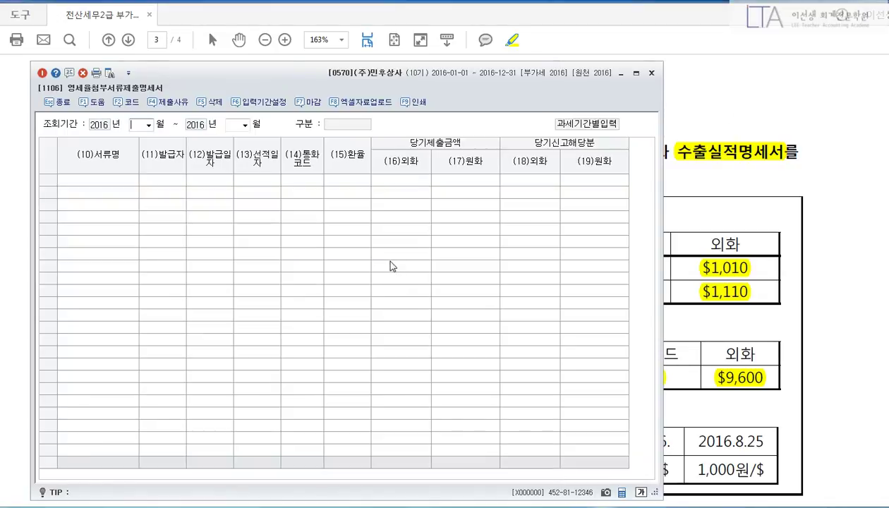
left_click_drag(345, 69, 382, 33)
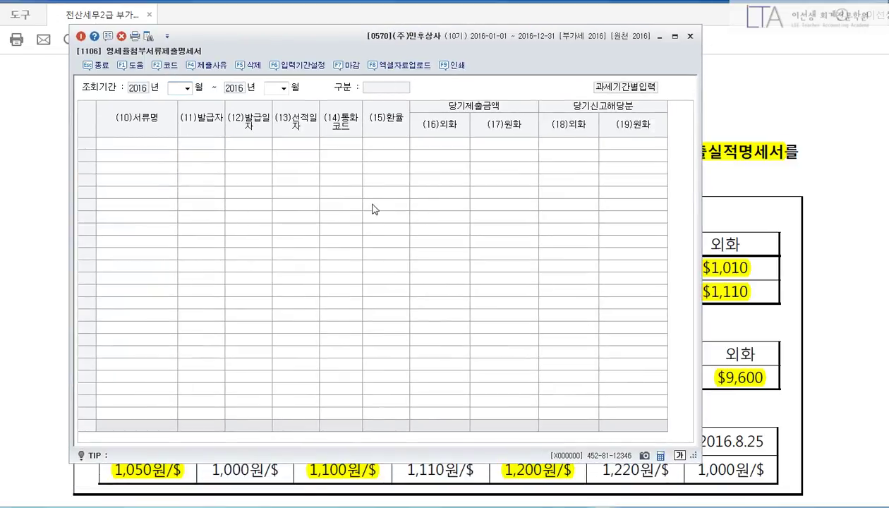
type("07")
key("Return")
type("09")
key("Return")
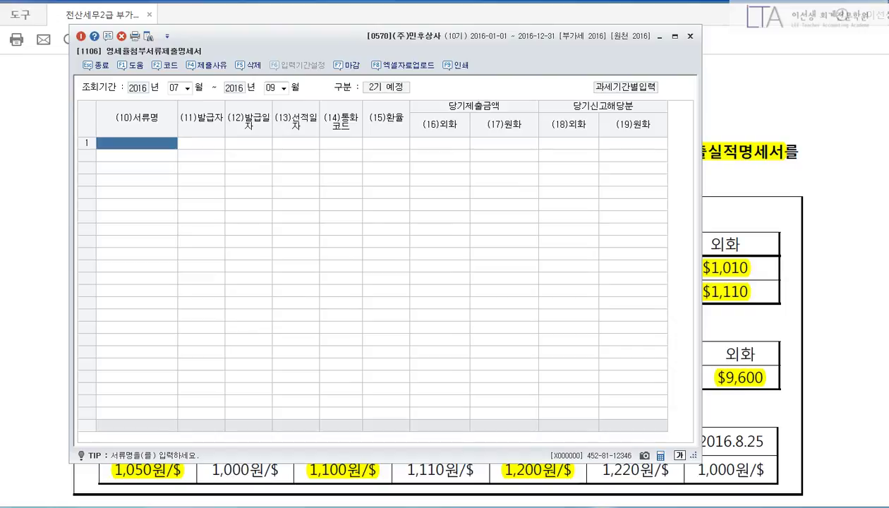
Step: In row 1, enter 외화입금증명서 as the 서류명 and 신한은행 as the 발급자
type("외화")
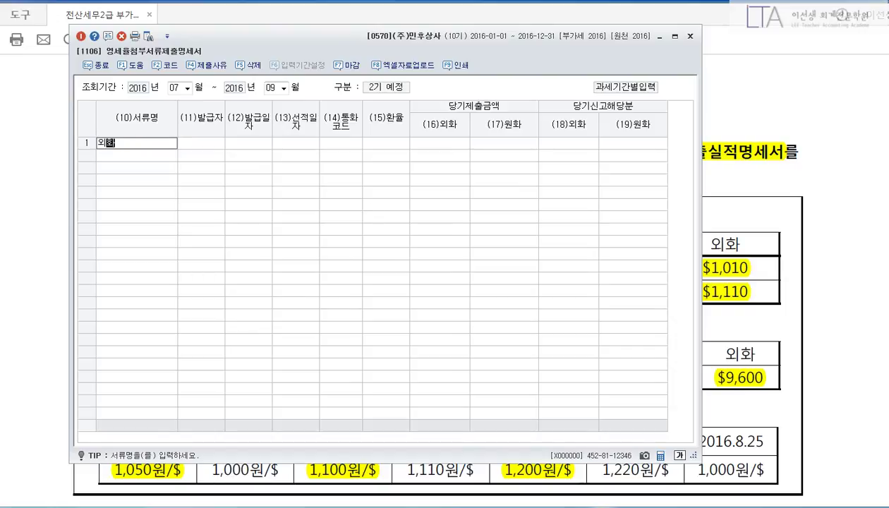
type("입금증명서")
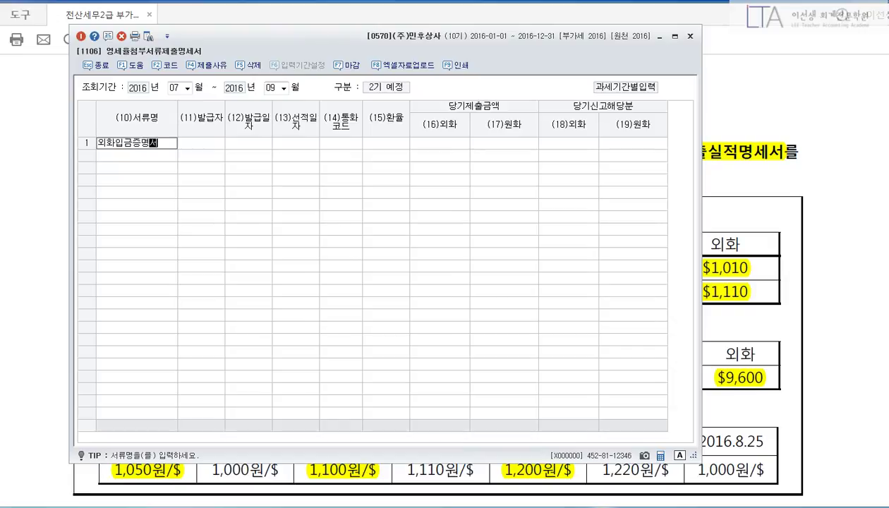
key("Return")
type("ㅅ")
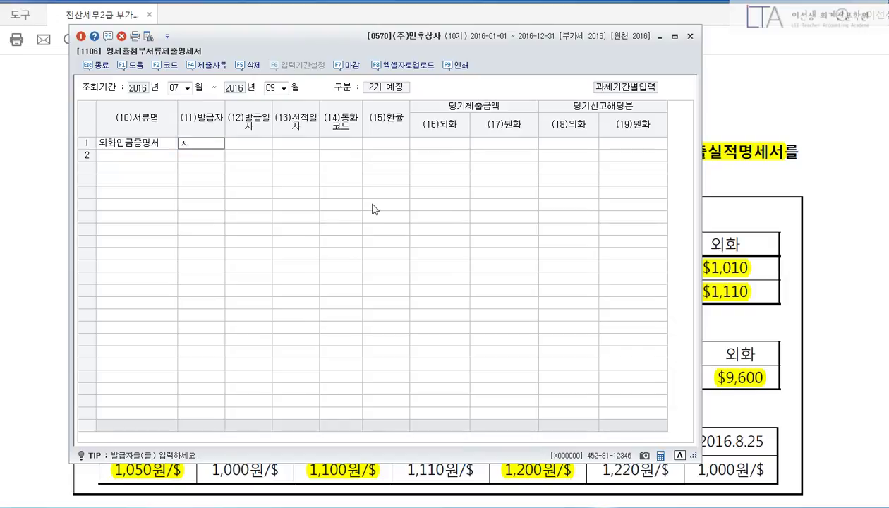
type("한은행")
key("Return")
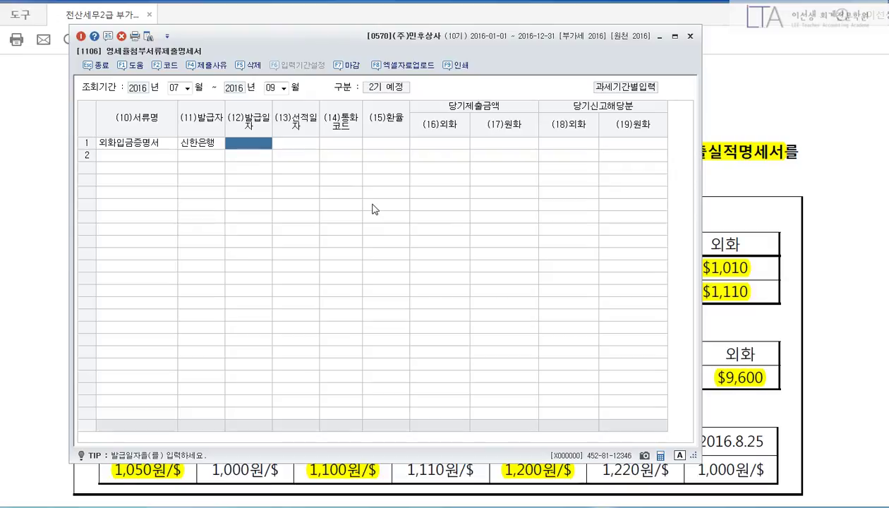
Step: Complete row 1's 발급일자 as 2016-07-14, 선적일자 as 2016-07-04, and 통화코드 as USD
type("20160714")
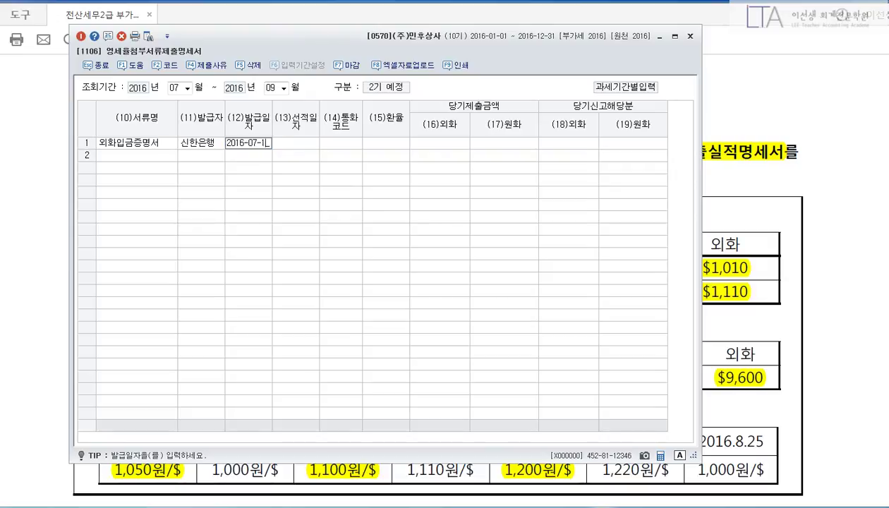
key("Return")
type("2016-0")
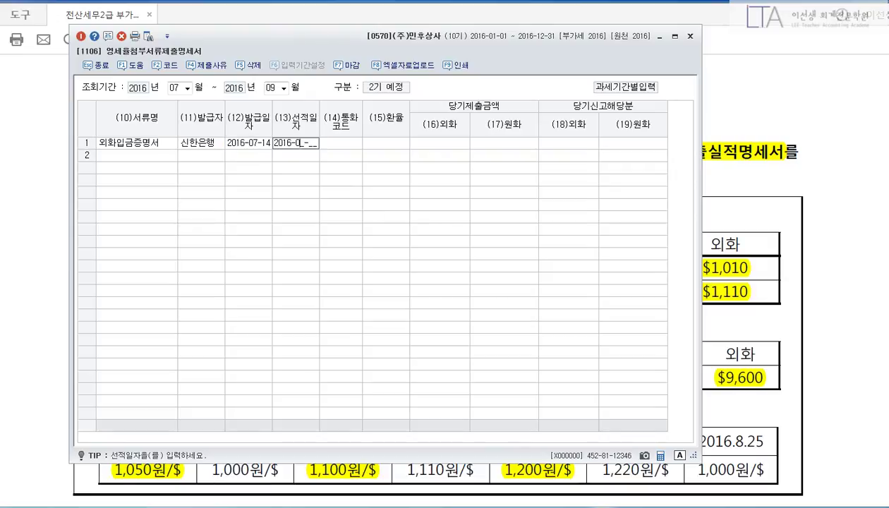
type("7-04")
key("Return")
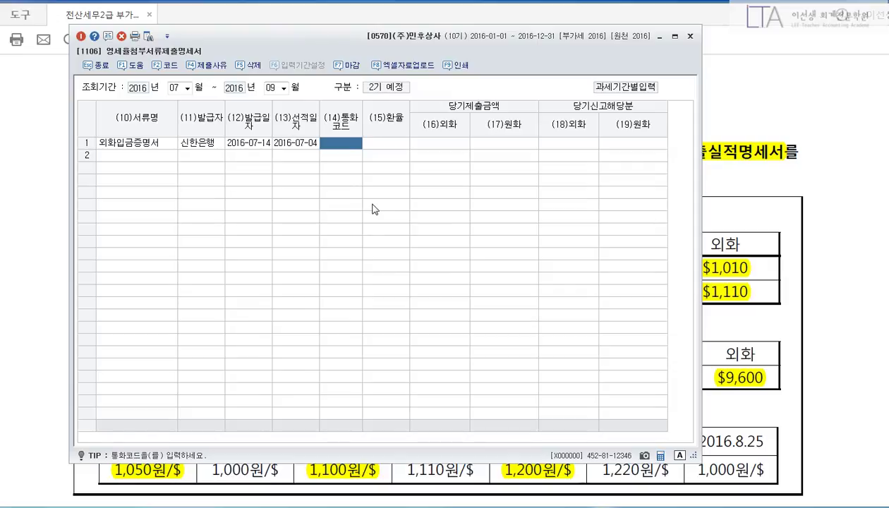
type("usd")
key("Return")
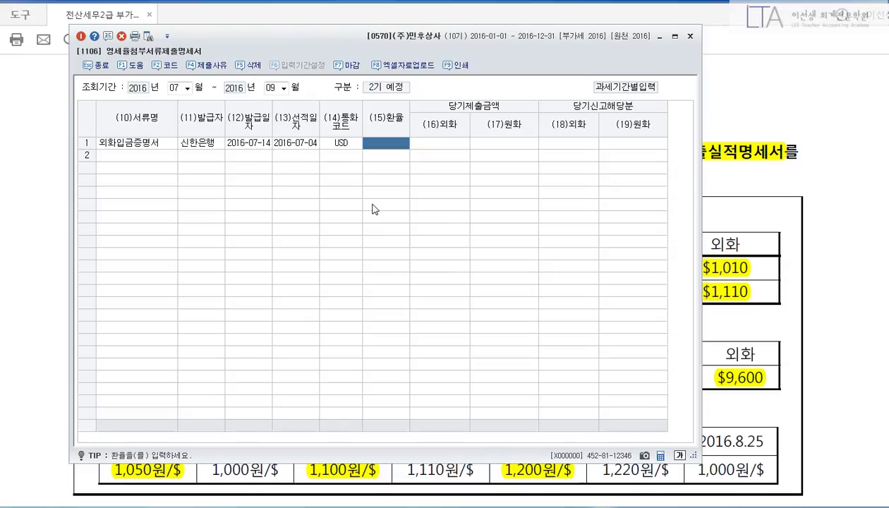
Step: Enter a 환율 of 1,050 and a 당기제출금액 외화 of 1,010 in row 1, accepting the remaining amounts
type("1,")
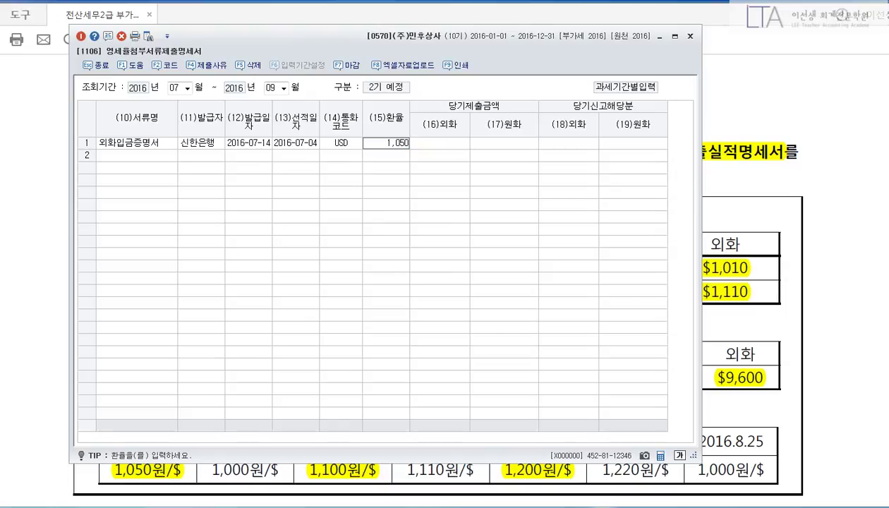
type("050")
key("Return")
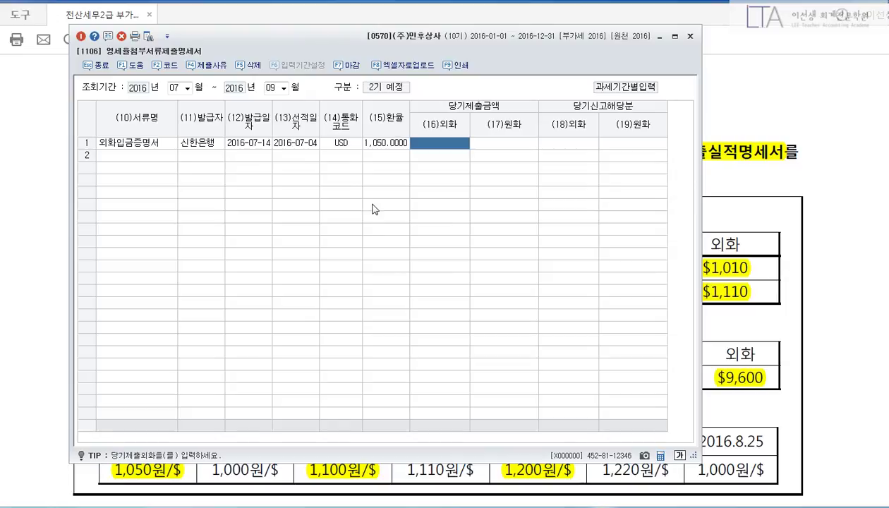
type("10")
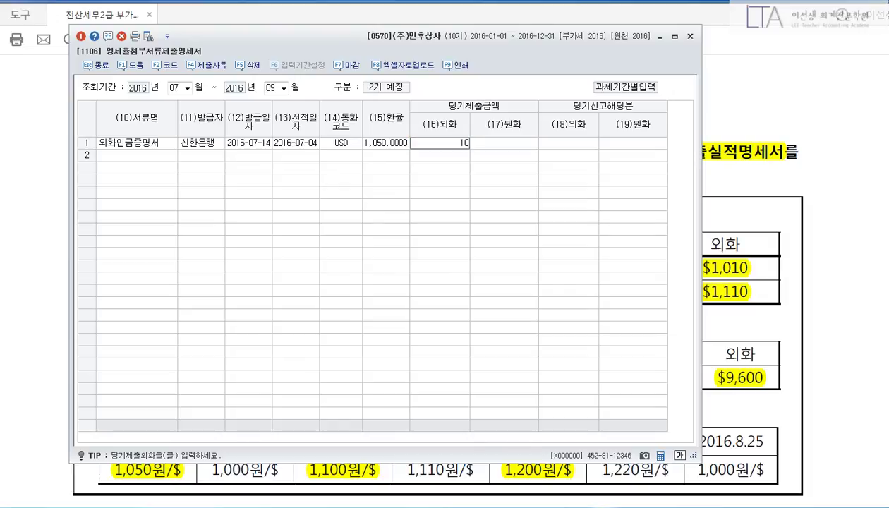
key("Return")
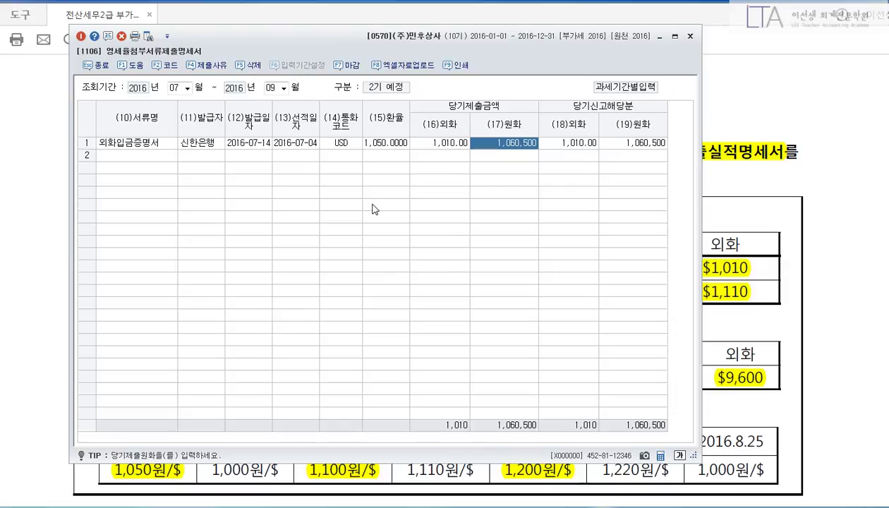
key("Return")
key("Return")
key("Return")
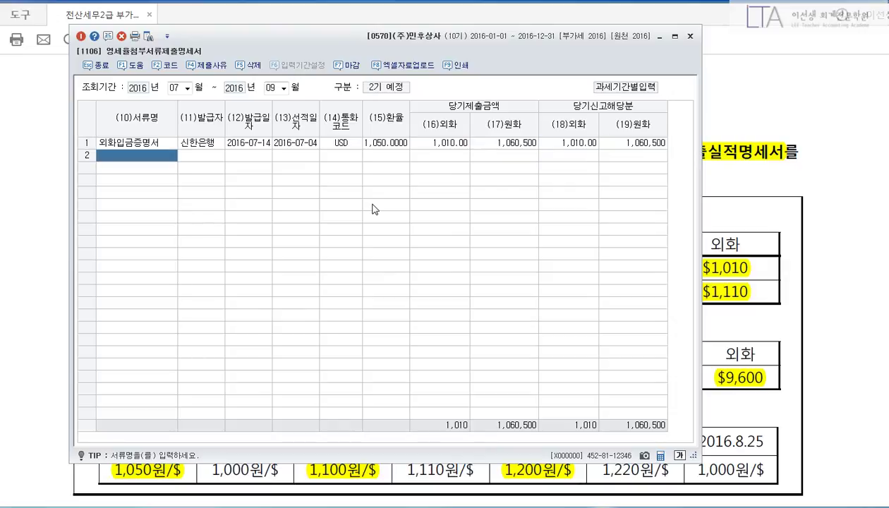
Step: In row 2, enter 외화입금증명서 as the 서류명 and 신한은행 as the 발급자
type("외화입금증명서")
key("Return")
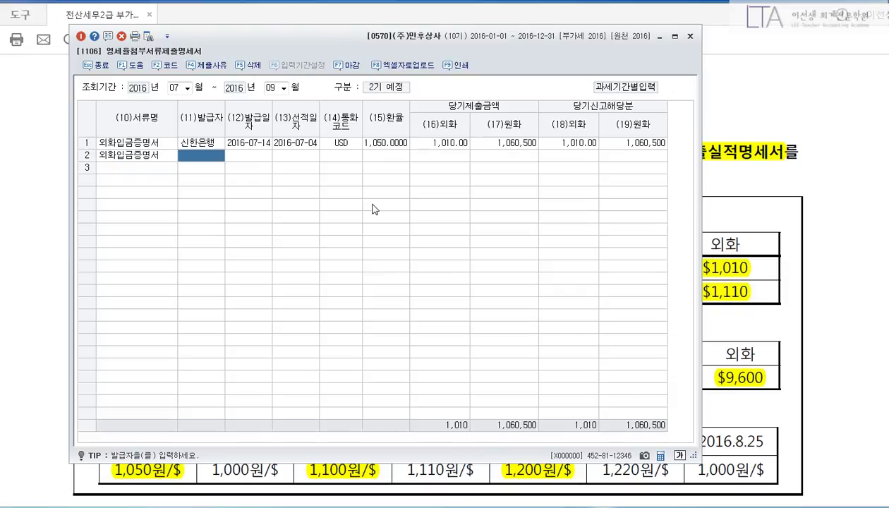
type("신한은행")
key("Return")
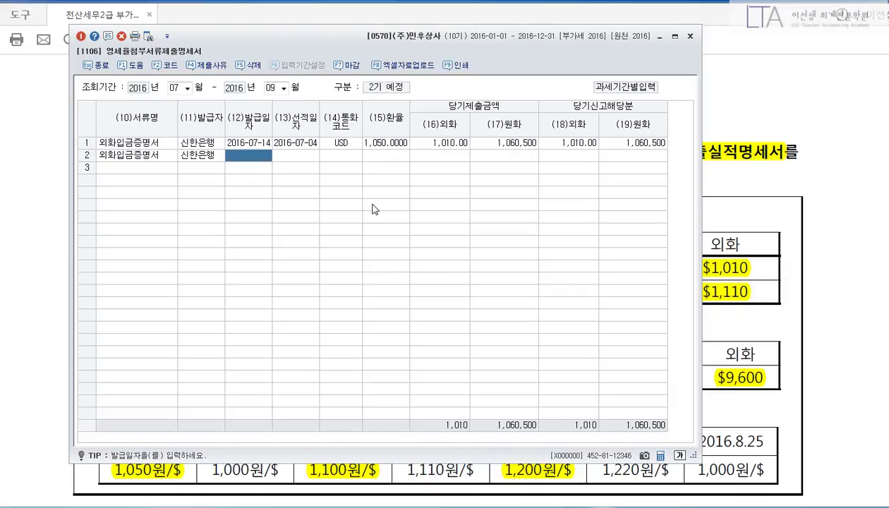
Step: Complete row 2's 발급일자 as 2016-08-25, 선적일자 as 2016-07-25, and 통화코드 as USD
type("2016-")
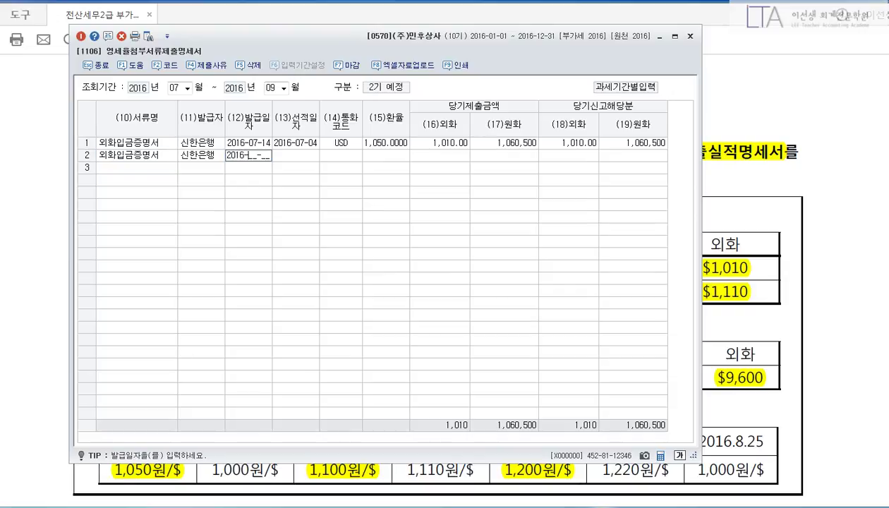
type("08-25")
key("Return")
type("2")
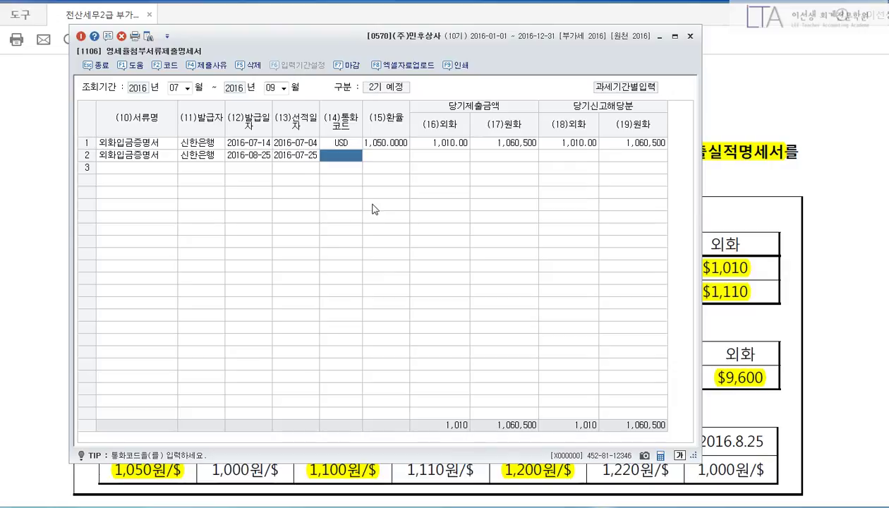
type("USD")
key("Return")
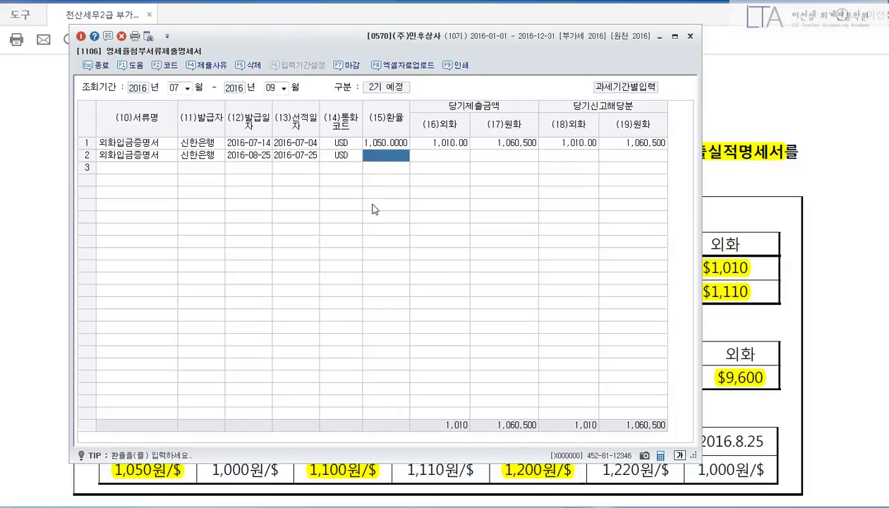
Step: Enter a 환율 of 1,100 and a 당기제출금액 외화 of 1,110 in row 2
type("1100")
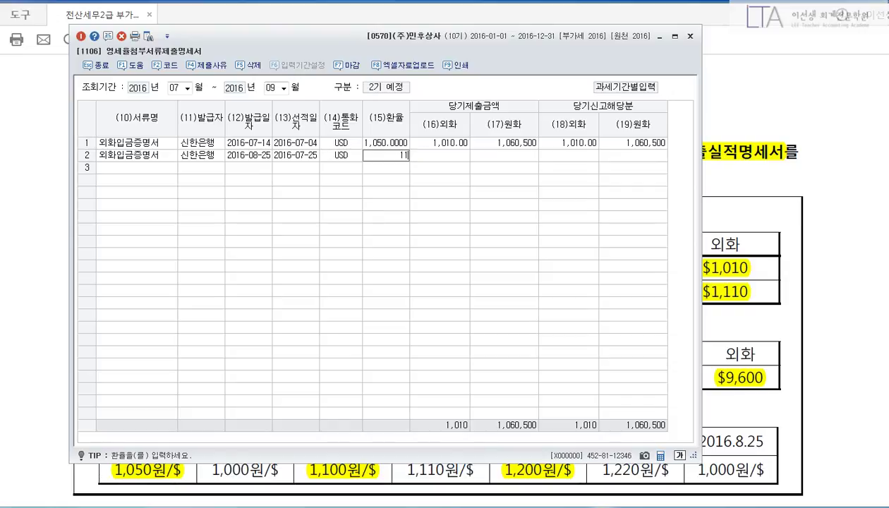
key("Return")
type("1110")
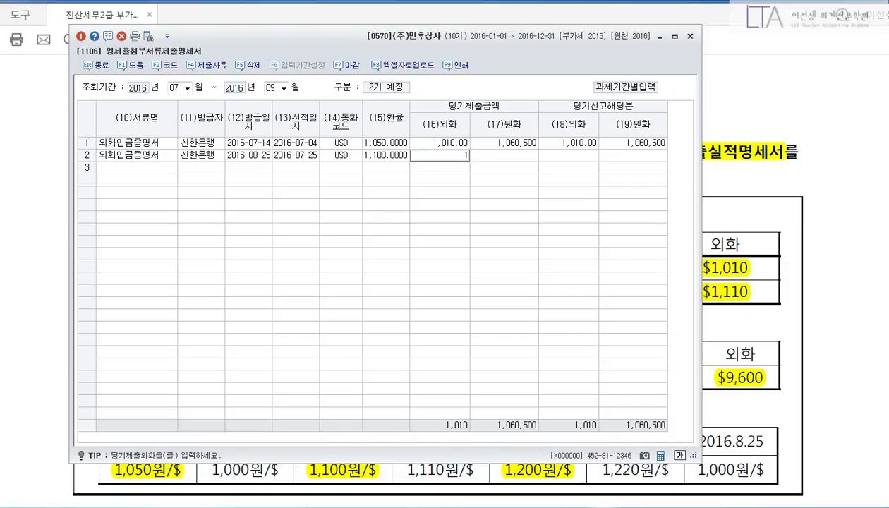
key("Return")
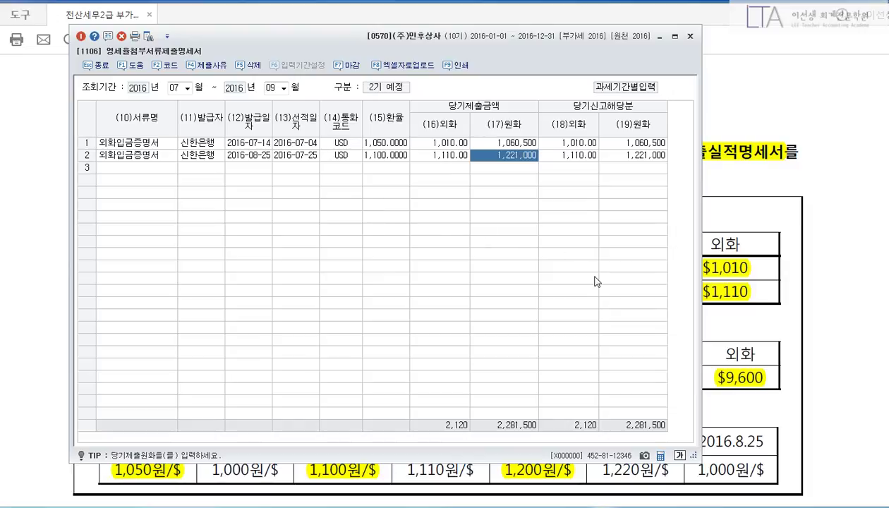
Step: Box the 당기신고해당분 totals and the two rows' 당기신고해당분 amounts, and clear the marks
left_click_drag(557, 405, 683, 441)
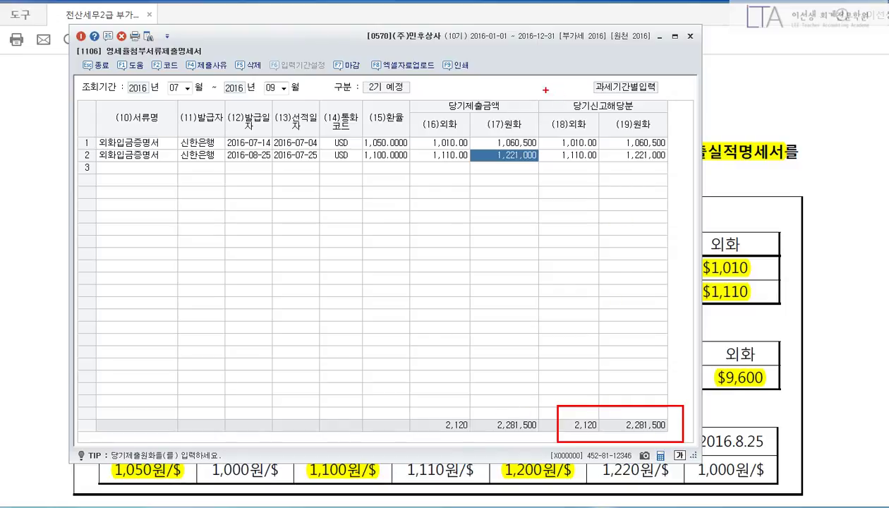
left_click_drag(545, 90, 675, 178)
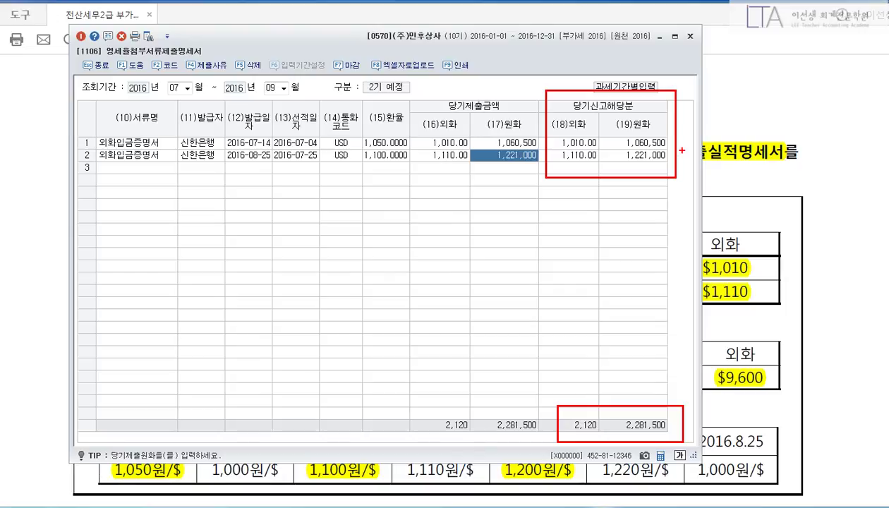
key("Escape")
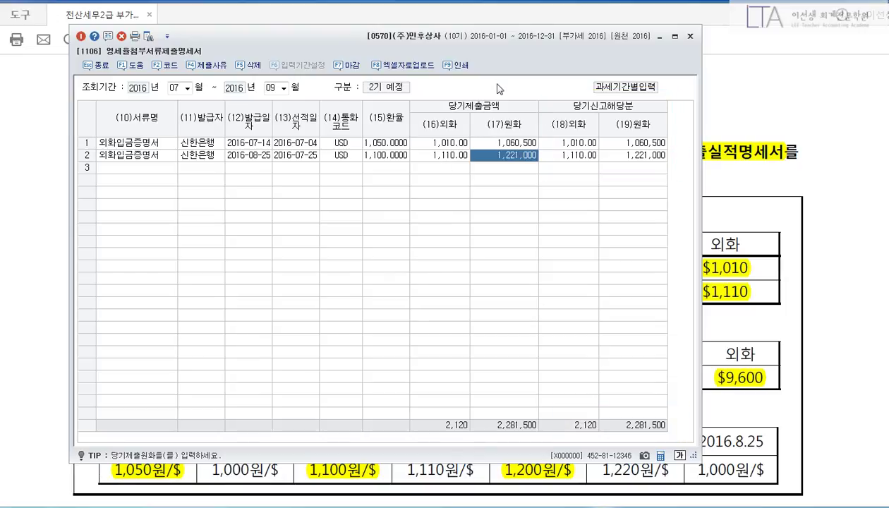
Step: Minimise the form, temporarily box section (2) 수출실적 내용 in the exam PDF, and return to KcLep's main menu
left_click(658, 36)
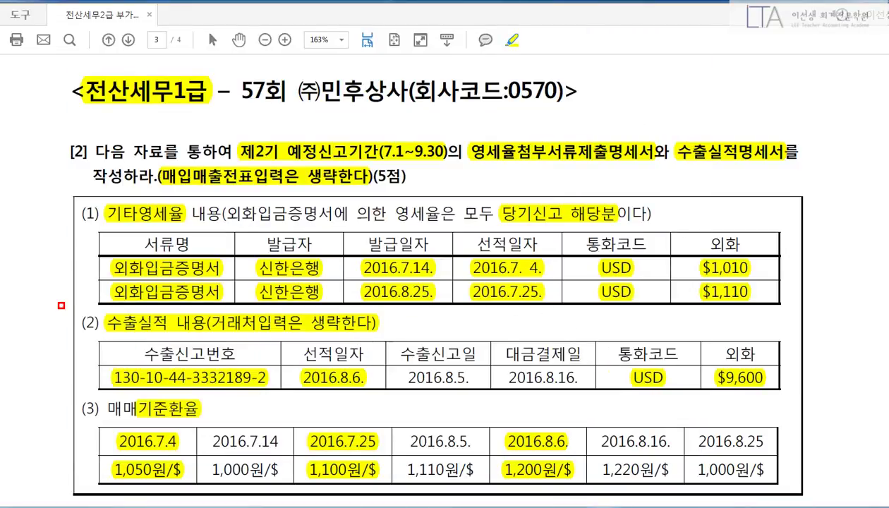
mouse_move(59, 303)
left_mouse_down()
mouse_move(770, 403)
mouse_move(799, 399)
left_mouse_up()
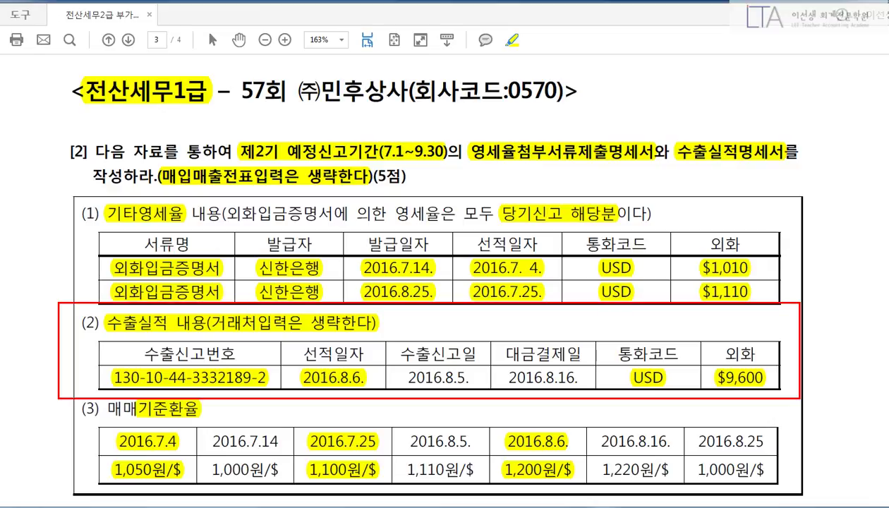
key("Escape")
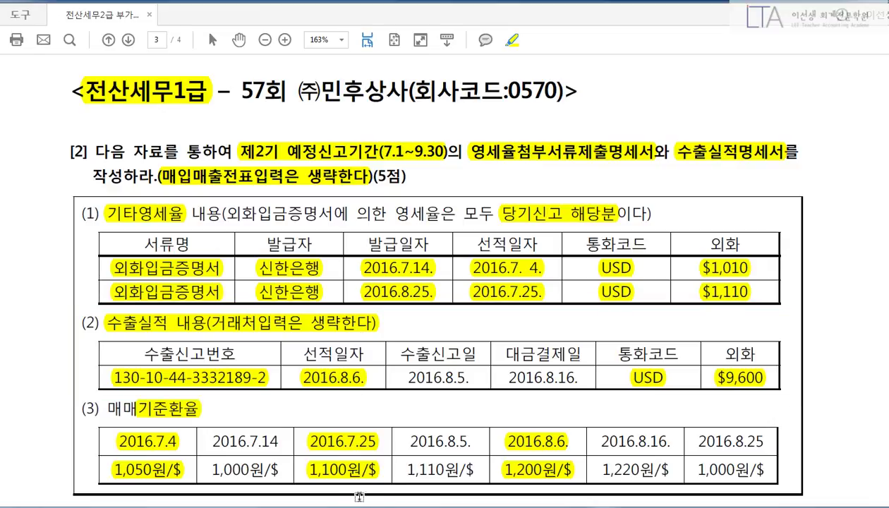
key("alt+Tab")
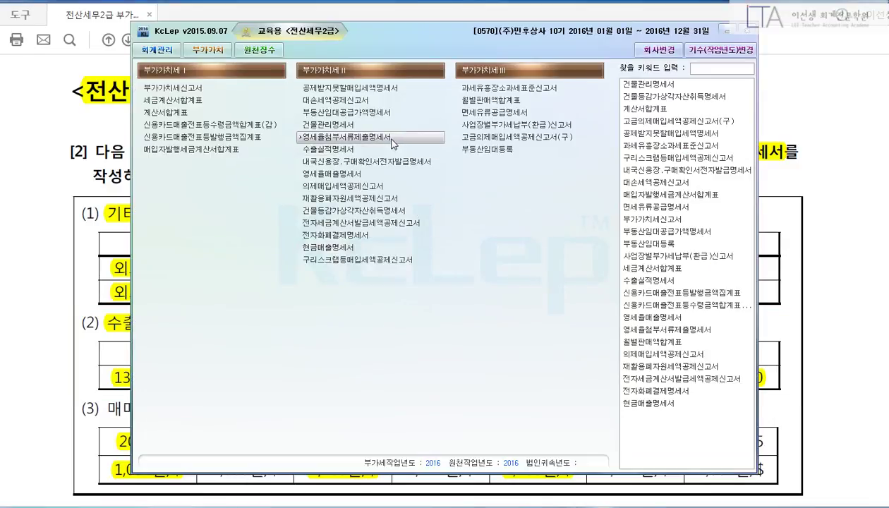
Step: Open the 수출실적명세서 and set its 조회기간 to July through September 2016
left_click(727, 33)
left_click(478, 209)
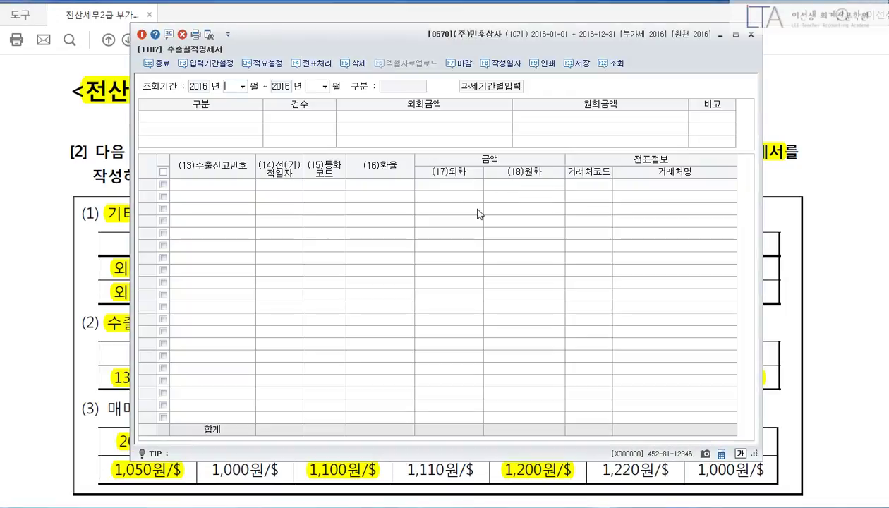
type("7")
key("Return")
type("9")
key("Return")
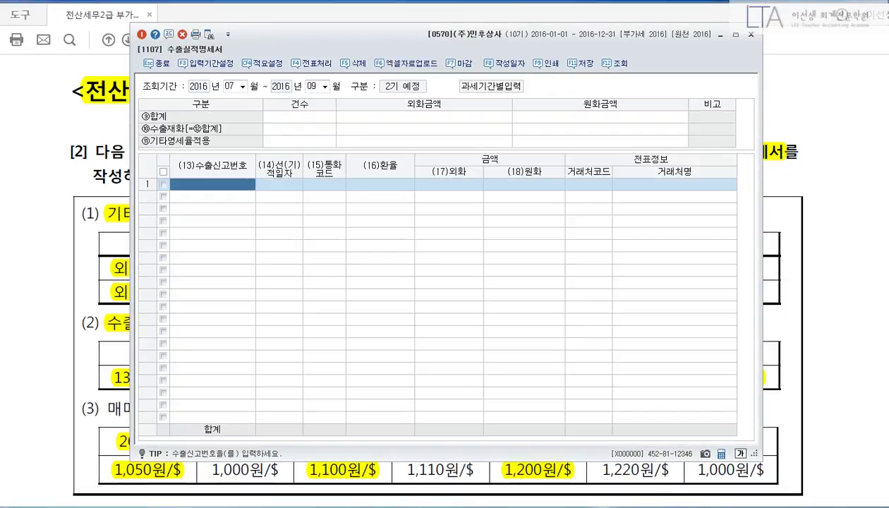
type("130-10-")
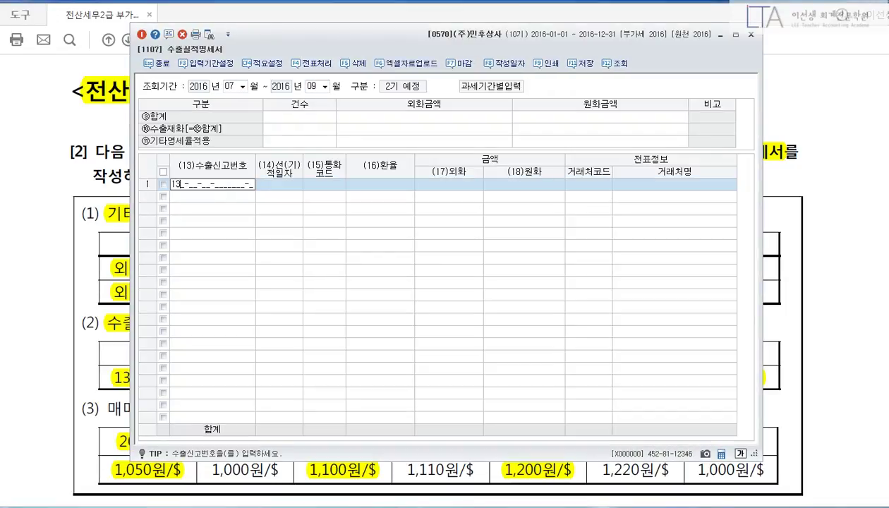
type("44-3332189-2")
key("Return")
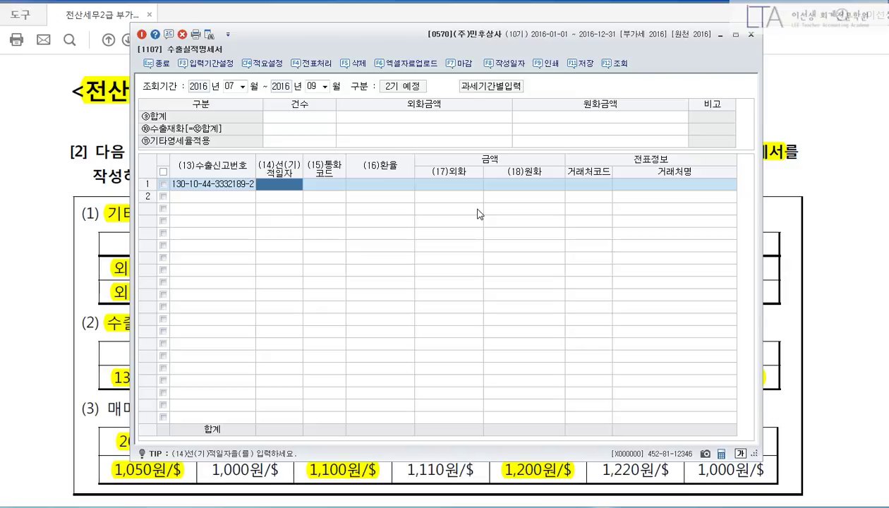
type("20160806")
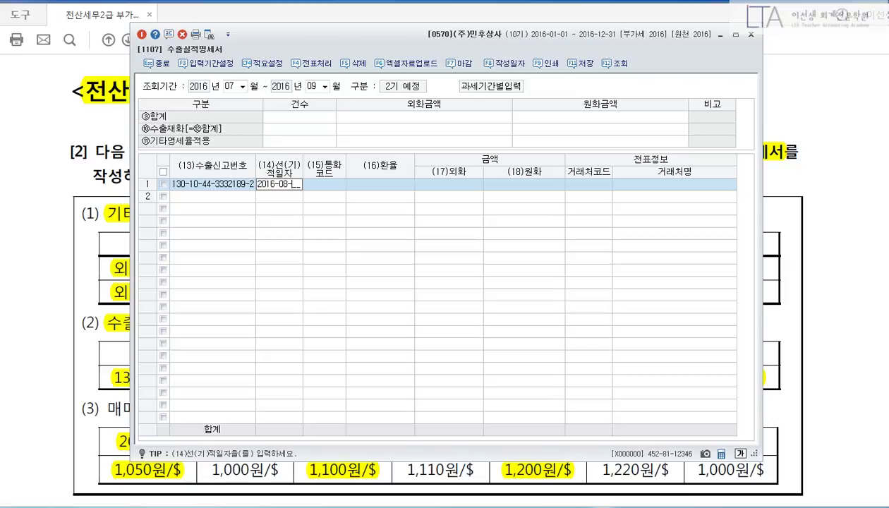
key("Return")
type("USD")
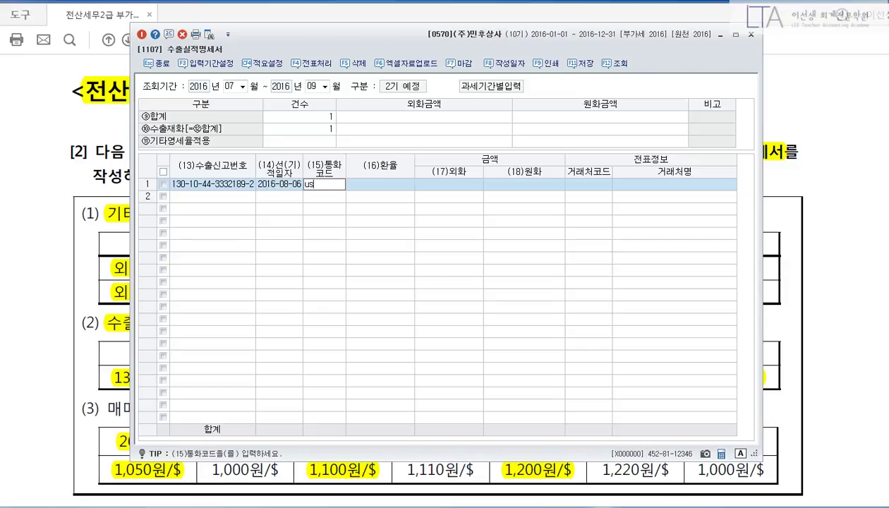
key("Return")
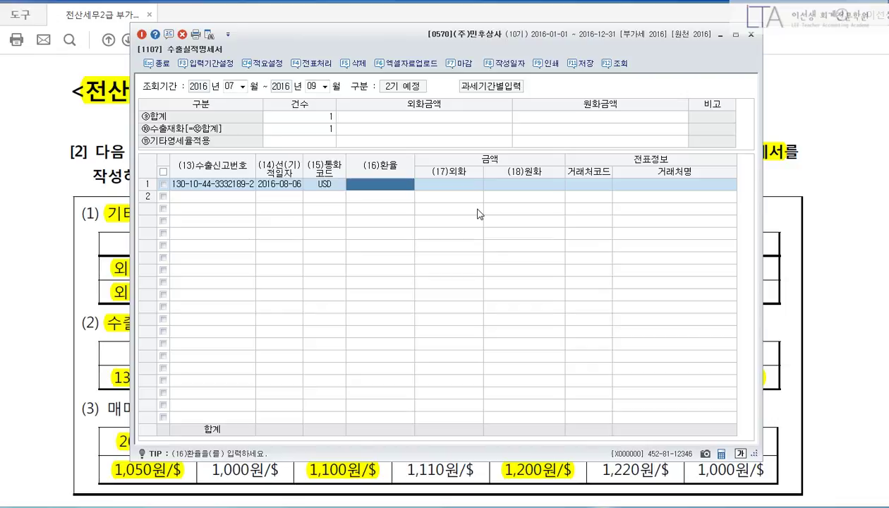
Step: Enter a 환율 of 1,200 and a 외화 amount of 9,600 in row 1, leaving the 거래처 fields blank
type("1200")
key("Return")
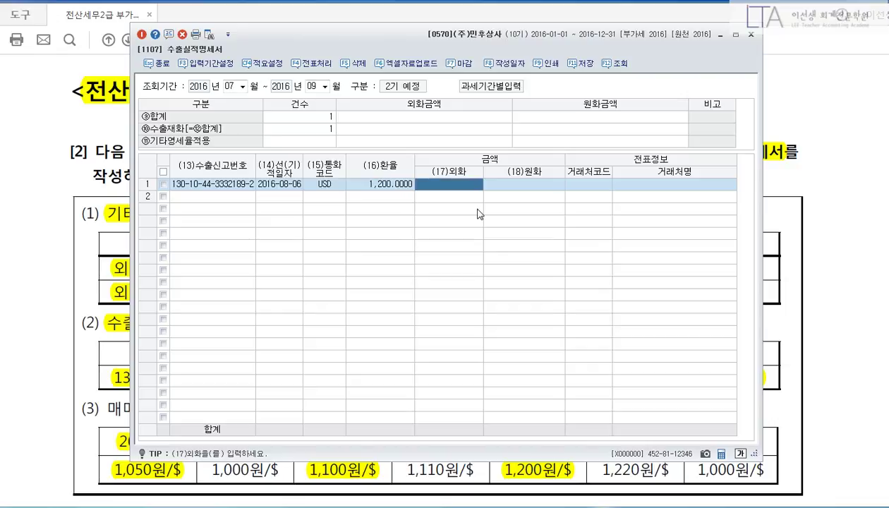
type("9600")
key("Return")
key("Return")
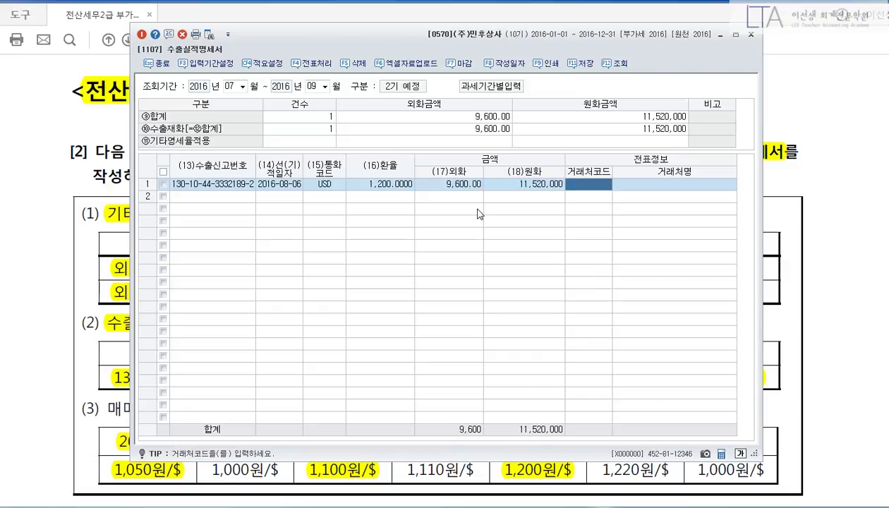
key("Return")
key("Return")
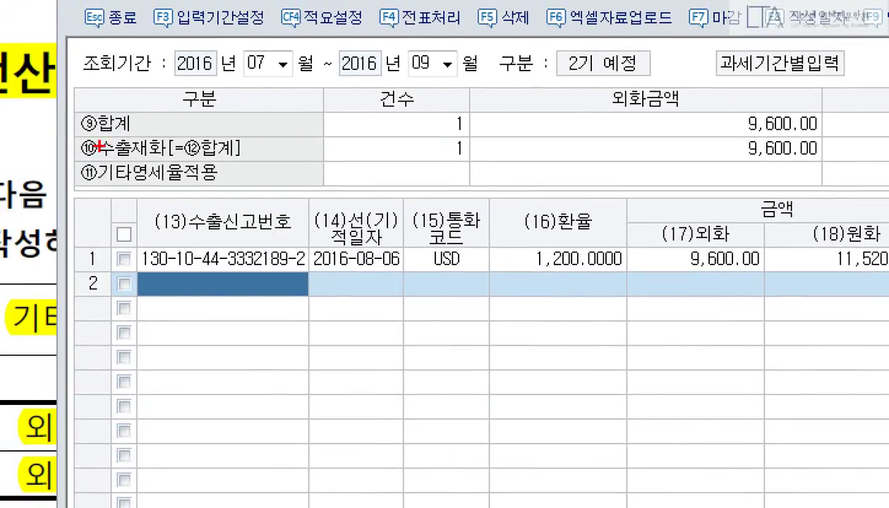
Step: Temporarily box the summary rows for emphasis and set the 건수 of 기타영세율적용 to 2
mouse_move(79, 153)
left_mouse_down()
mouse_move(574, 209)
mouse_move(887, 210)
left_mouse_up()
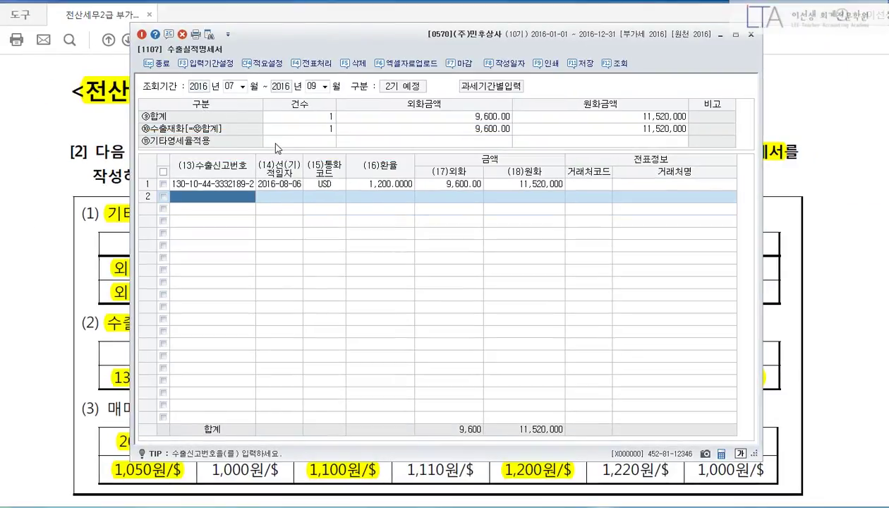
left_click(350, 179)
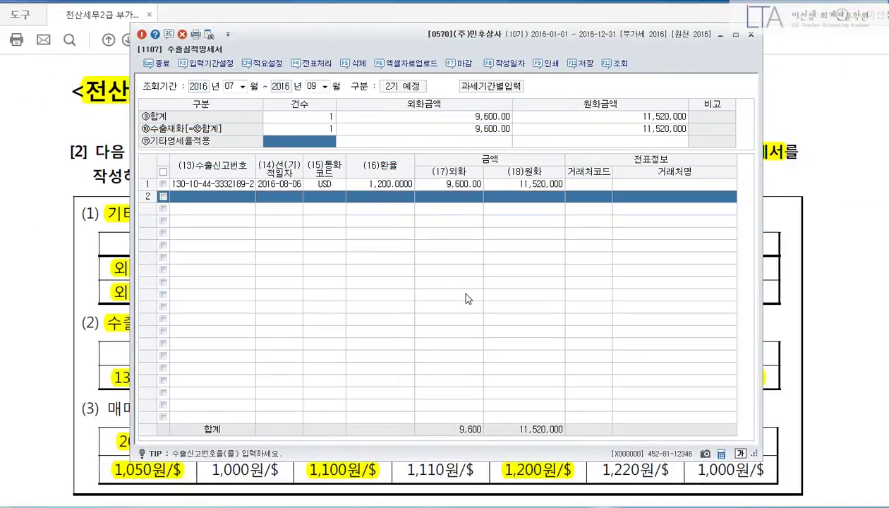
type("2")
key("Return")
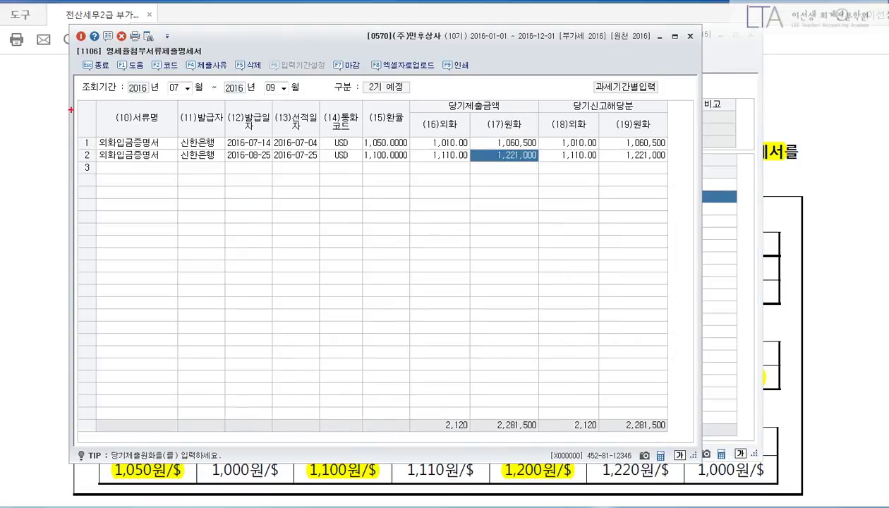
Step: Box the two rows and the 당기신고해당분 totals in the 영세율첨부서류제출명세서, clear the marks, and return to the 수출실적명세서
left_click_drag(71, 112, 703, 192)
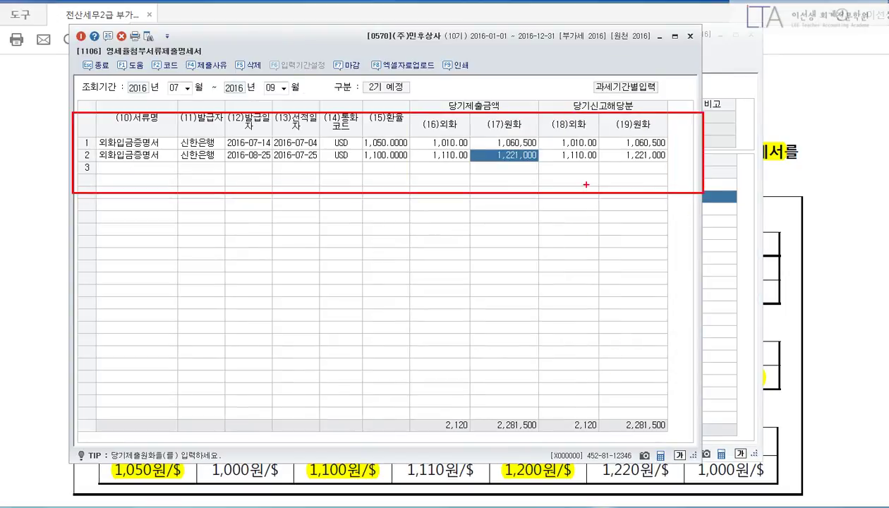
left_click_drag(549, 97, 719, 451)
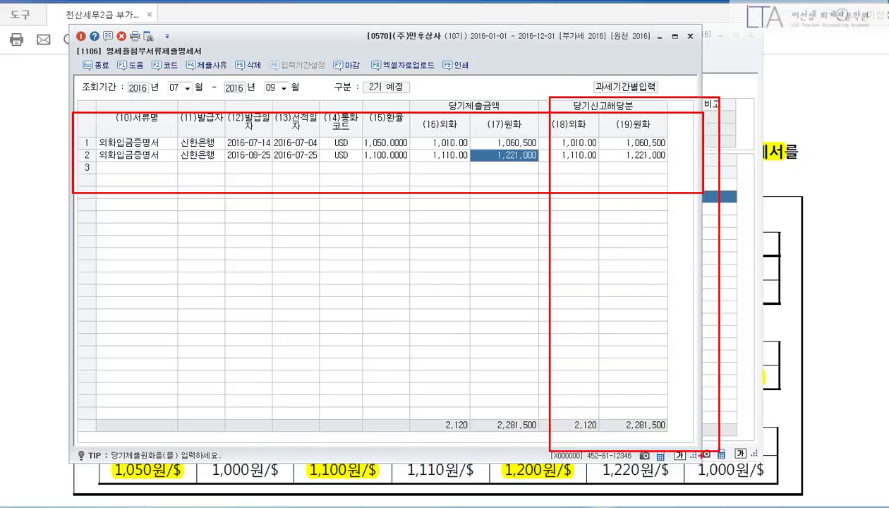
left_click_drag(554, 406, 606, 437)
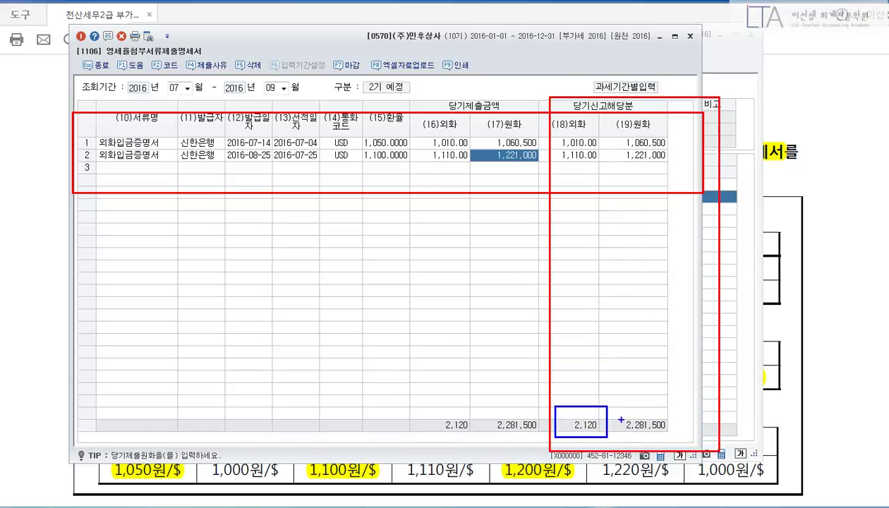
left_click_drag(616, 403, 693, 438)
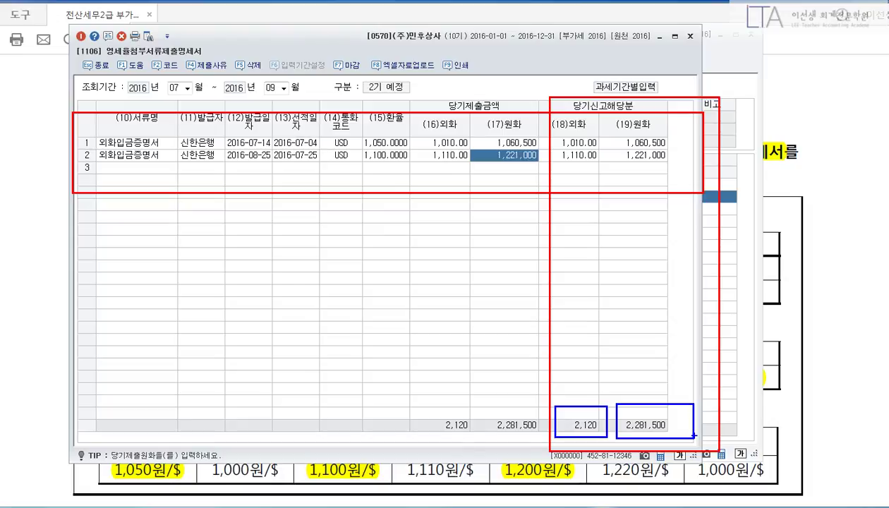
key("Escape")
left_click(719, 184)
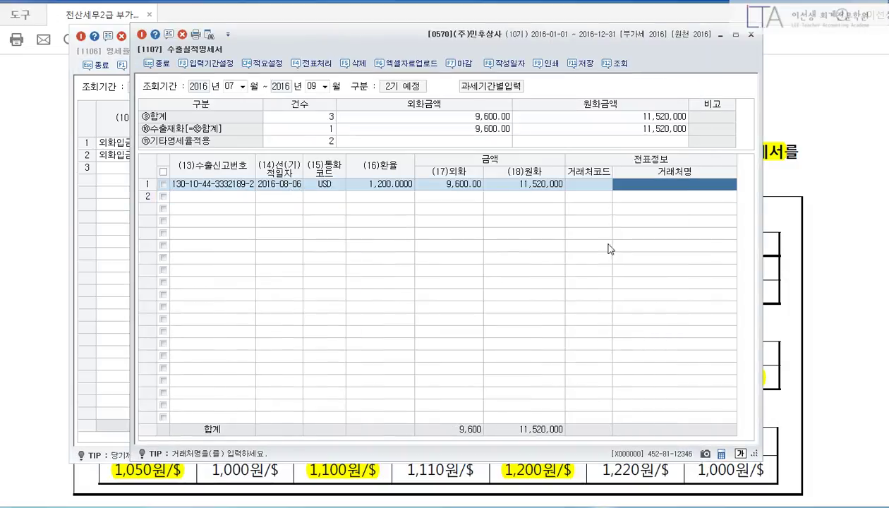
Step: Enter 2,120 as the 외화금액 and 2,281,500 as the 원화금액 of 기타영세율적용
left_click(442, 142)
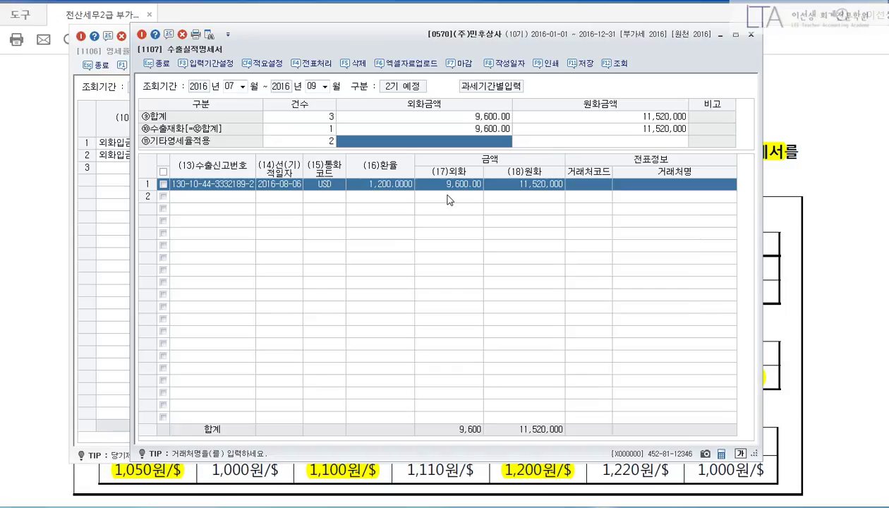
type("2120")
key("Return")
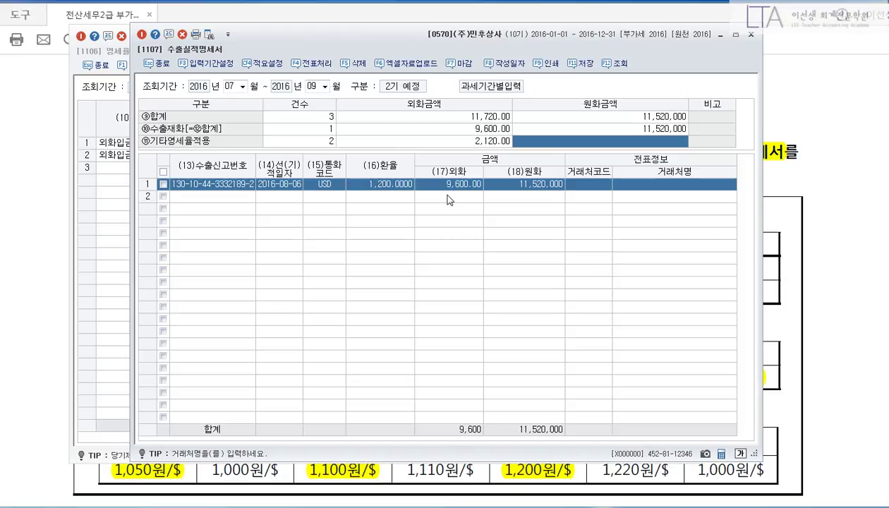
type("2281500")
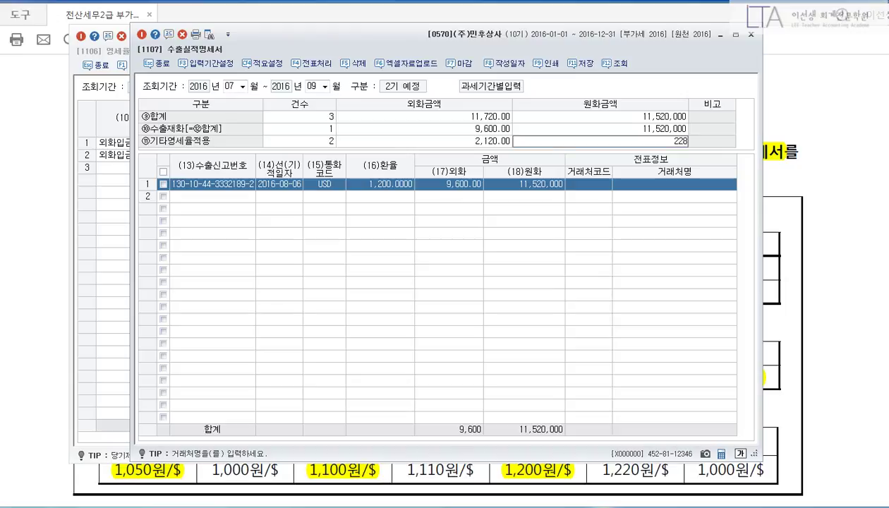
key("Return")
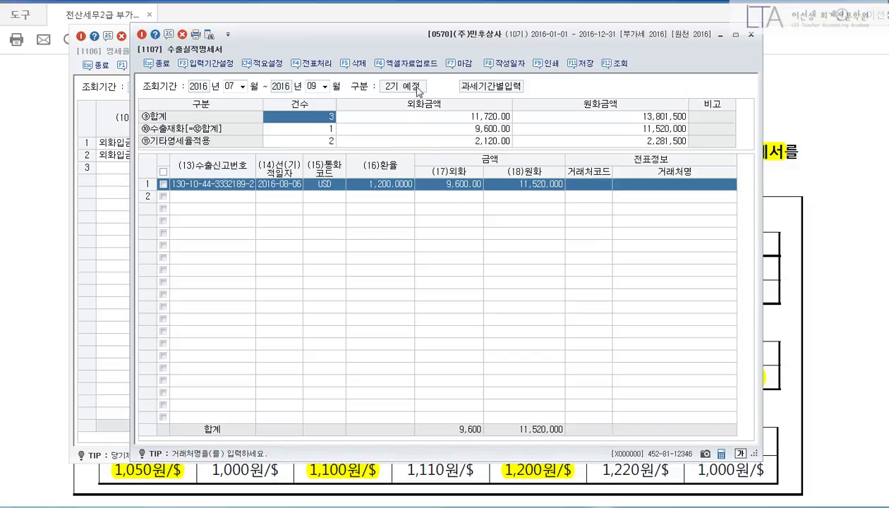
Step: Save the 수출실적명세서, temporarily box its total 원화금액, and close the form
left_click(579, 66)
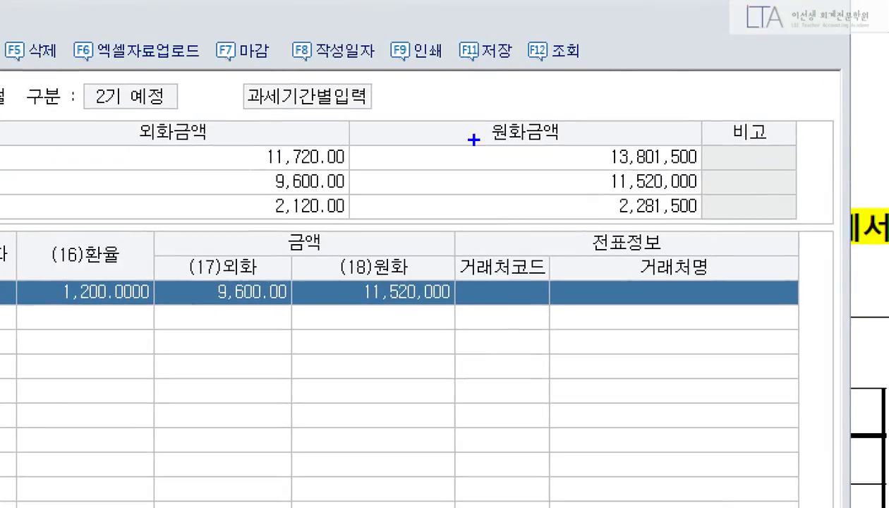
left_click_drag(479, 115, 714, 172)
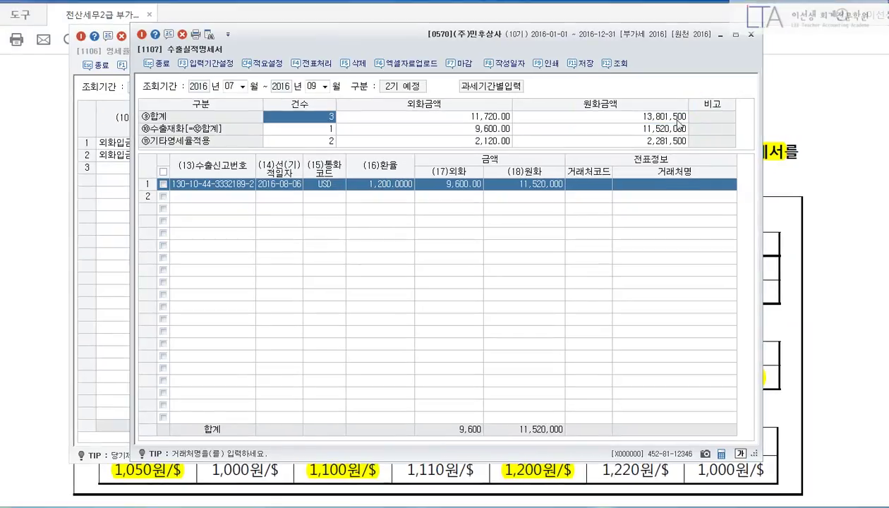
key("Escape")
key("Escape")
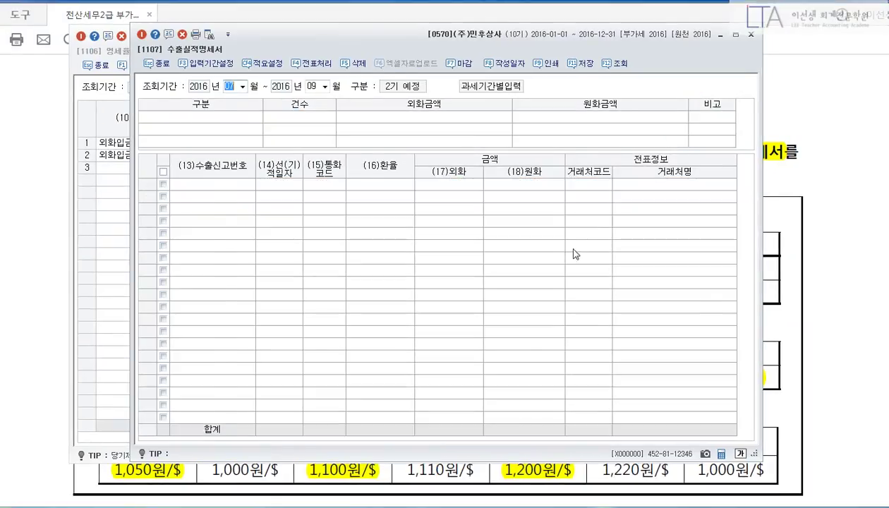
key("Escape")
key("Escape")
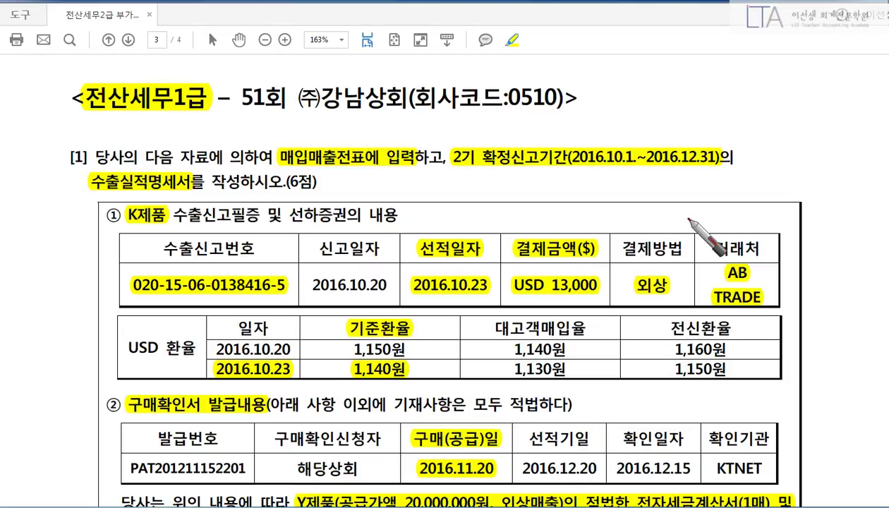
Step: Underline 매입매출전표에 입력, the 2기 확정신고기간, and 수출실적명세서 in question [1] for ㈜강남상회, and circle K제품
left_click_drag(287, 170, 414, 170)
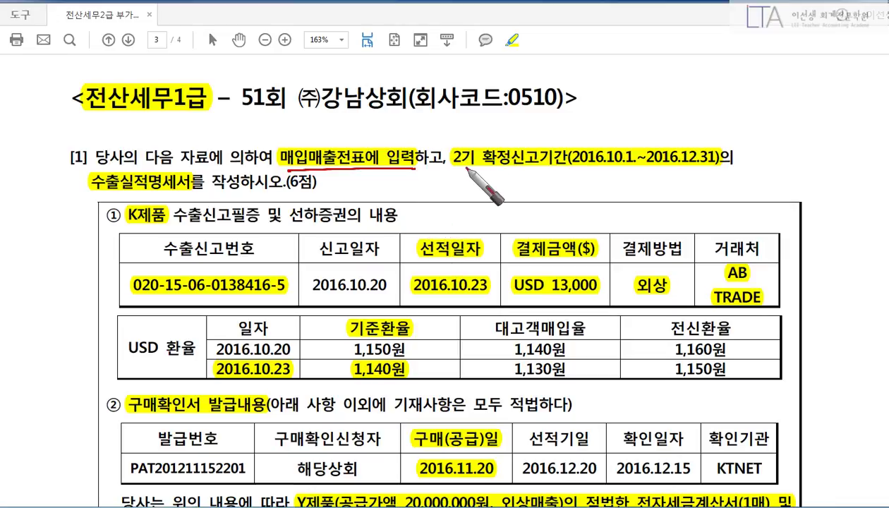
left_click_drag(460, 170, 733, 170)
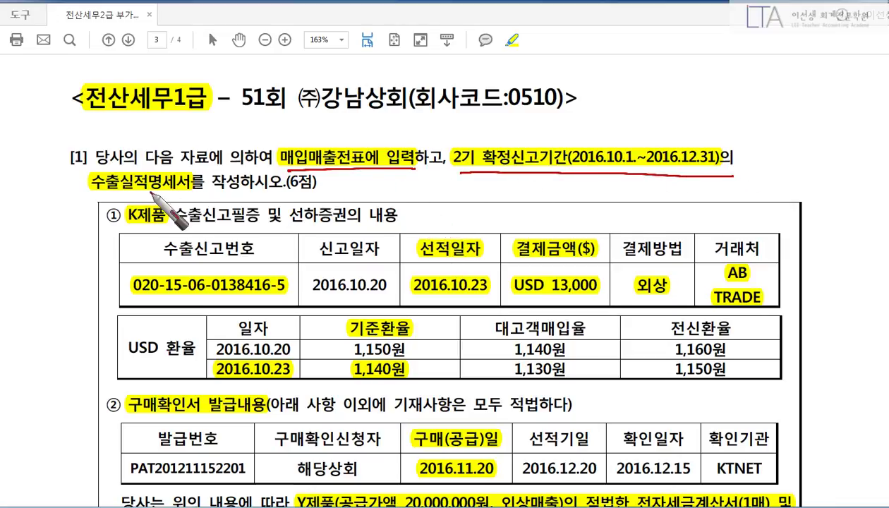
mouse_move(90, 199)
left_mouse_down()
mouse_move(191, 200)
mouse_move(141, 205)
mouse_move(169, 242)
left_mouse_up()
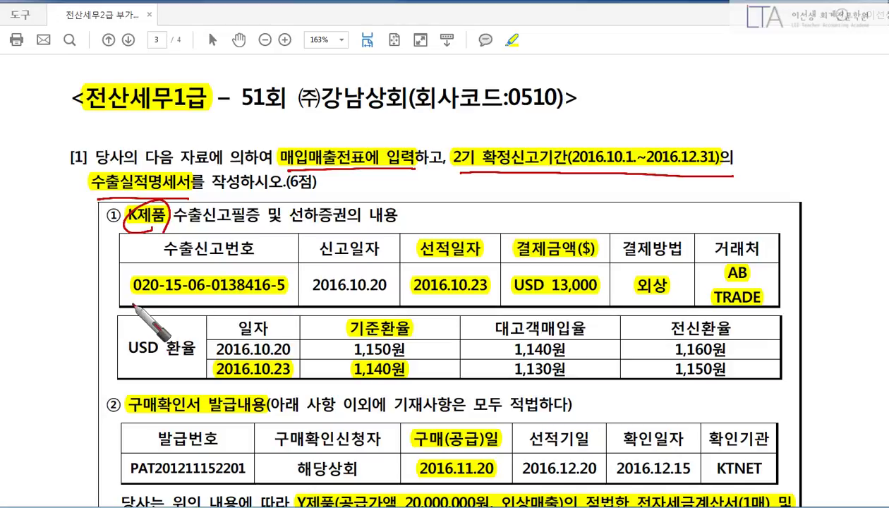
Step: Mark K제품's 수출신고번호, 선적일자, USD 13,000 결제금액, 외상 결제방법, and 거래처 AB TRADE in the export table
left_click_drag(133, 296, 288, 296)
left_click_drag(462, 222, 484, 302)
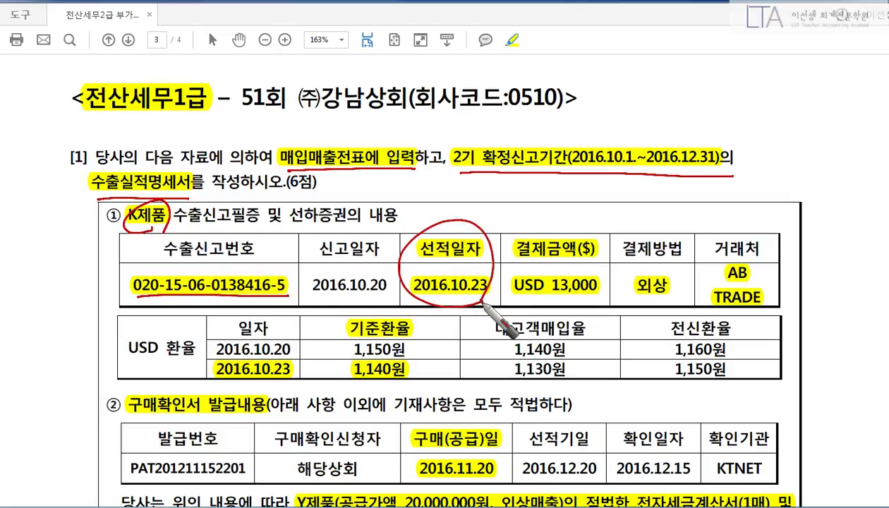
left_click_drag(578, 225, 597, 305)
mouse_move(531, 291)
left_mouse_down()
mouse_move(515, 279)
mouse_move(540, 296)
mouse_move(586, 305)
left_mouse_up()
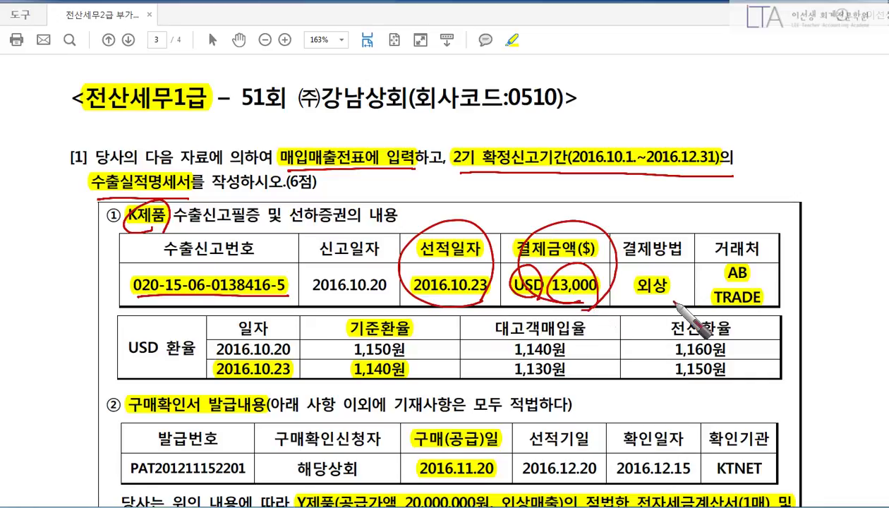
left_click_drag(662, 296, 659, 301)
left_click_drag(709, 262, 744, 314)
left_click_drag(737, 261, 756, 318)
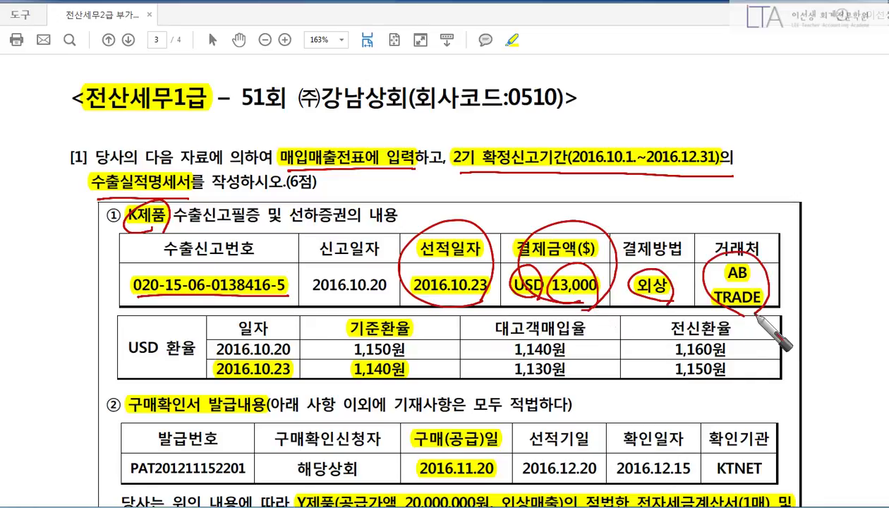
Step: Cross out 대고객매입율 and 전신환율, circle the 2016.10.23 기준환율 of 1,140원, and clear the marks before switching to KcLep's 수출실적명세서
left_click_drag(560, 323, 519, 379)
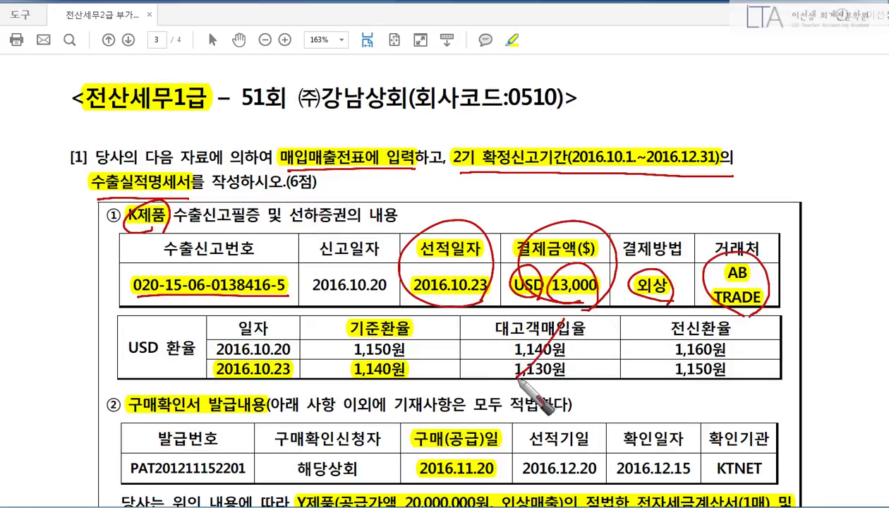
left_click_drag(525, 337, 580, 368)
mouse_move(728, 331)
left_mouse_down()
mouse_move(663, 370)
mouse_move(724, 377)
left_mouse_up()
mouse_move(418, 329)
left_mouse_down()
mouse_move(344, 327)
mouse_move(416, 332)
left_mouse_up()
left_click_drag(384, 356, 394, 362)
mouse_move(236, 381)
left_mouse_down()
mouse_move(293, 390)
mouse_move(292, 404)
left_mouse_up()
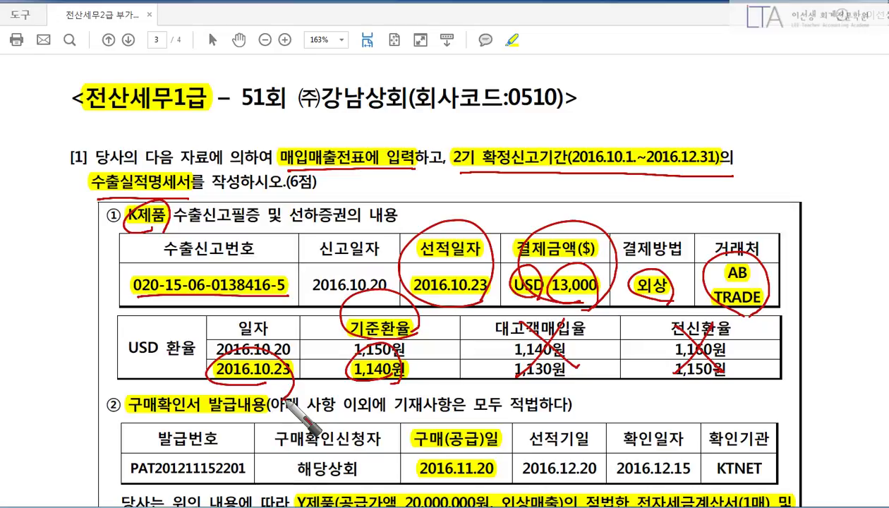
key("Escape")
key("alt+Tab")
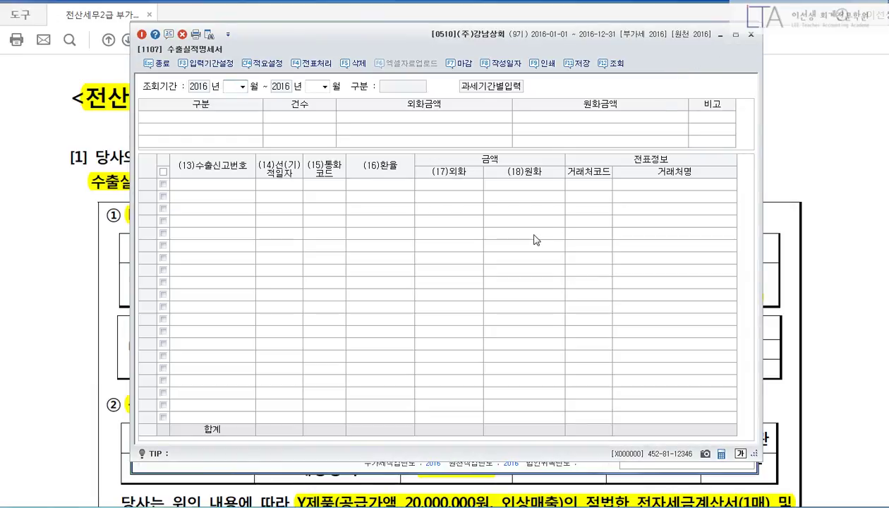
Step: Set the 수출실적명세서 query period to October through December 2016
type("10")
key("Return")
type("12")
key("Return")
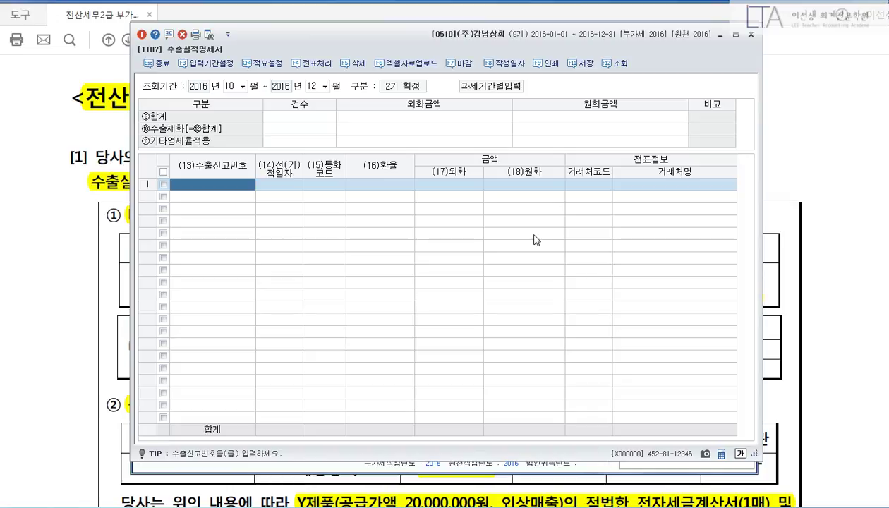
type("020-15-06-")
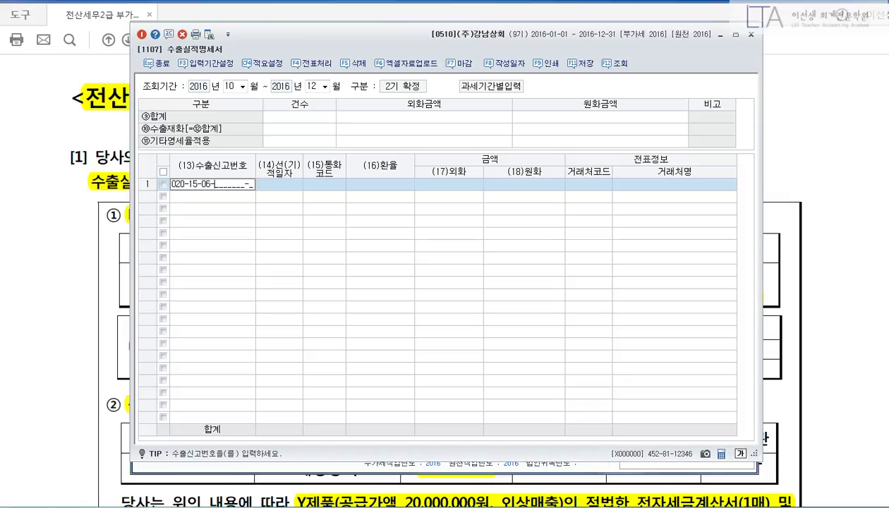
type("0138416-5")
key("Return")
type("20161023")
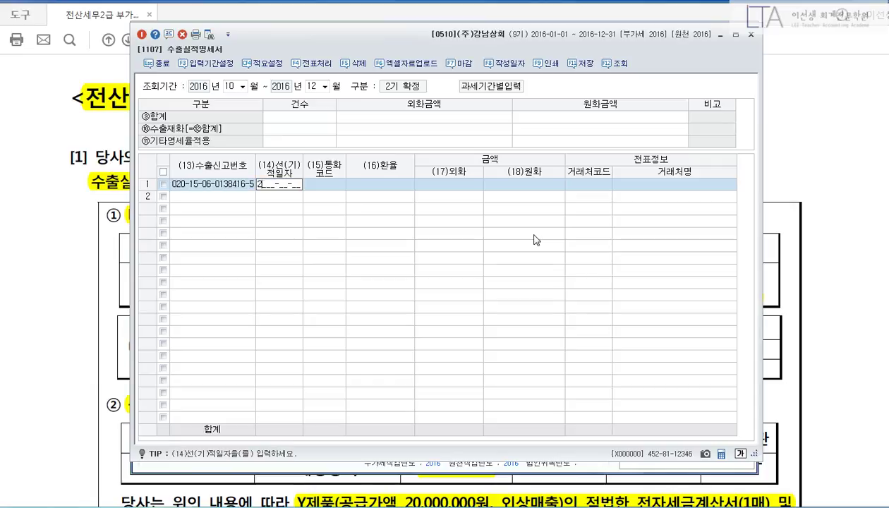
key("Return")
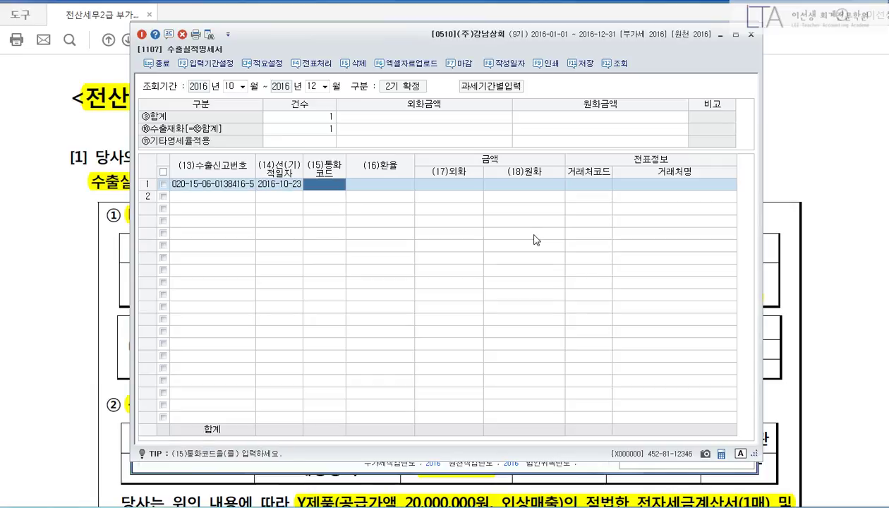
type("USD")
key("Return")
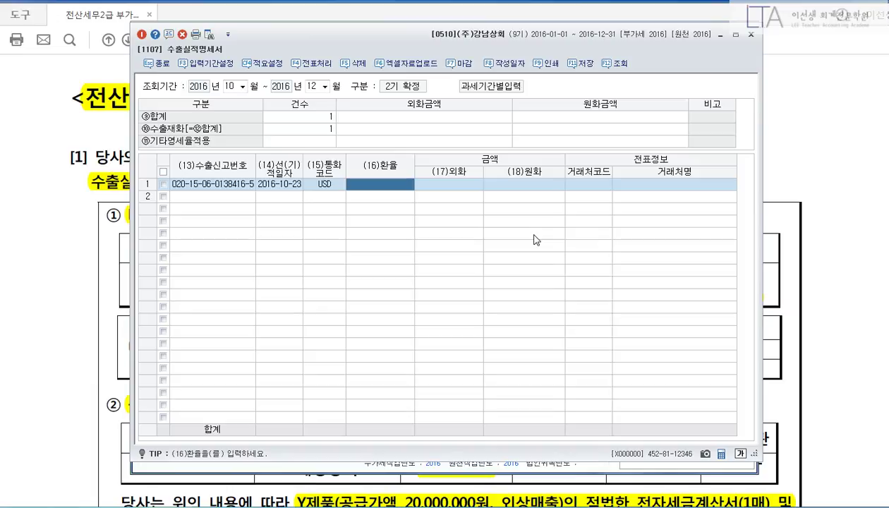
Step: Set the export row's 환율 to 1,140 and its 외화 amount to 13,000, accepting the calculated 원화 amount
type("1,")
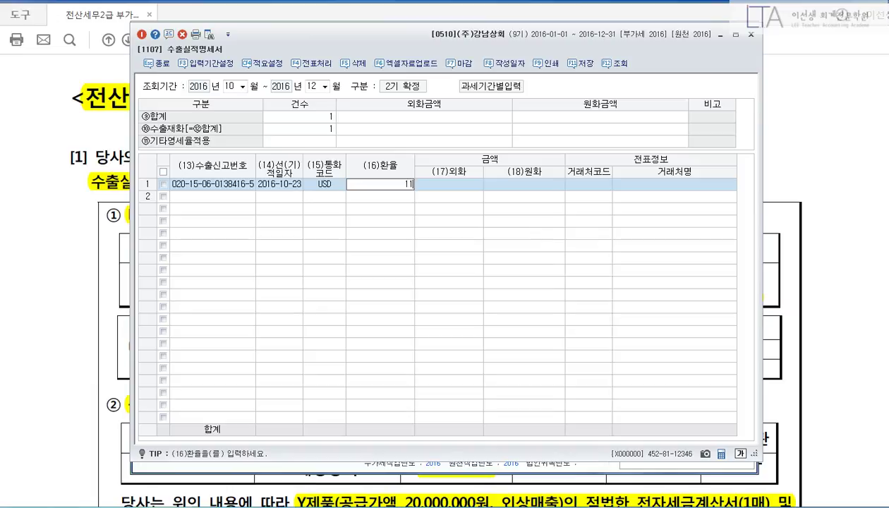
type("140")
key("Return")
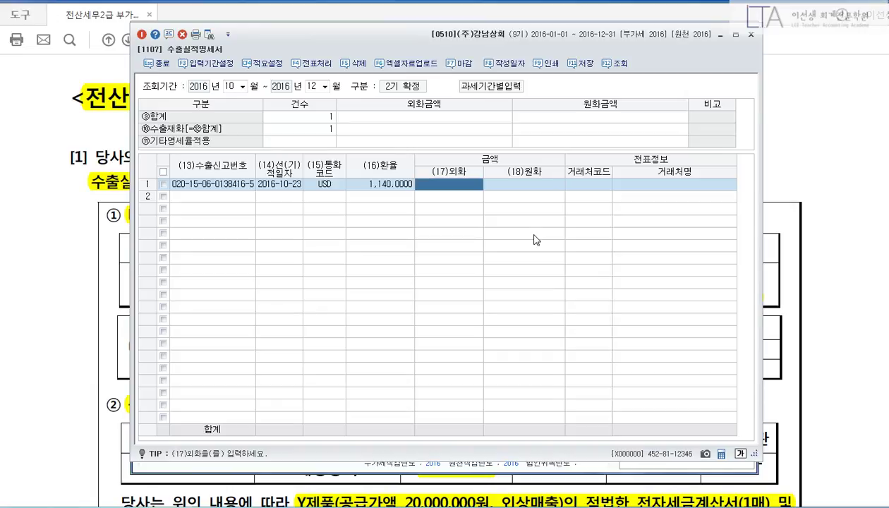
type("130000")
key("Return")
key("Return")
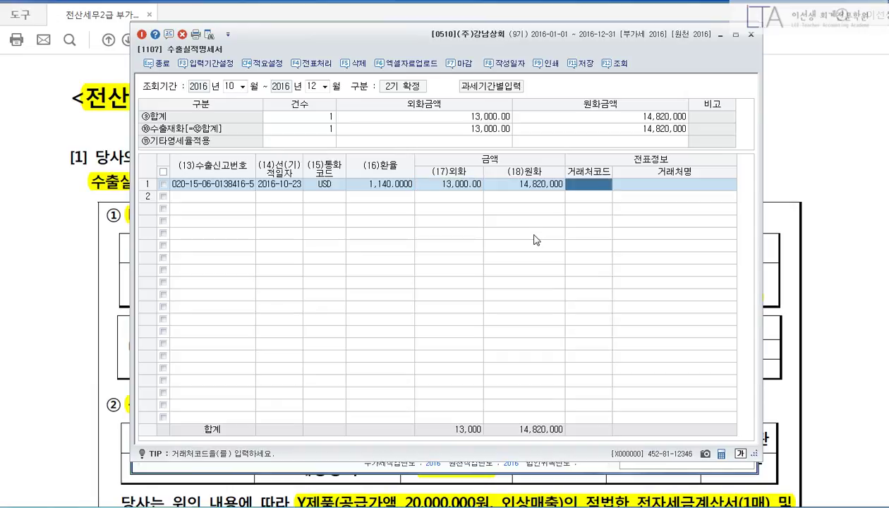
Step: Look up AB TRADE as the export row's 거래처 and save the 수출실적명세서
key("F2")
type("ab")
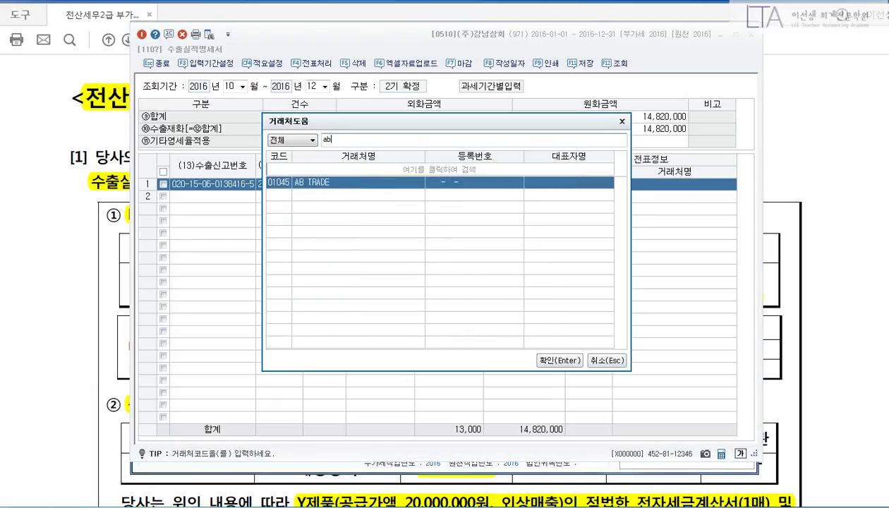
key("Return")
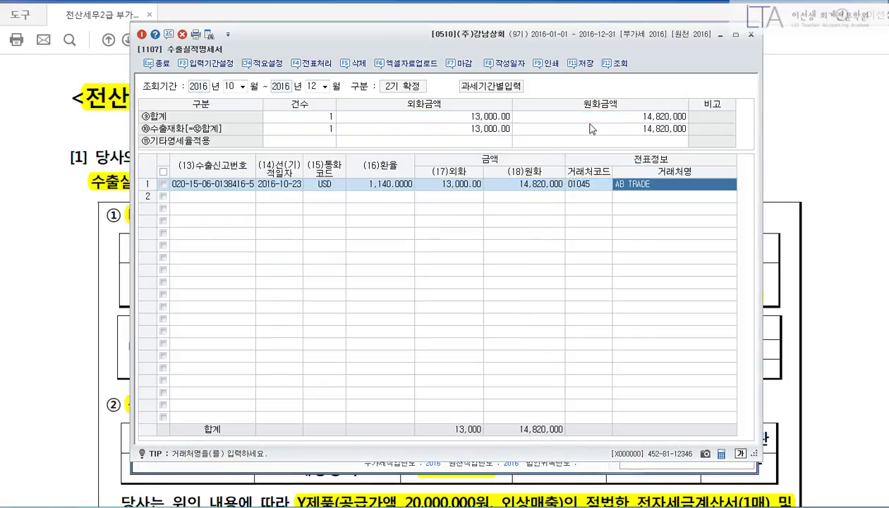
left_click(579, 63)
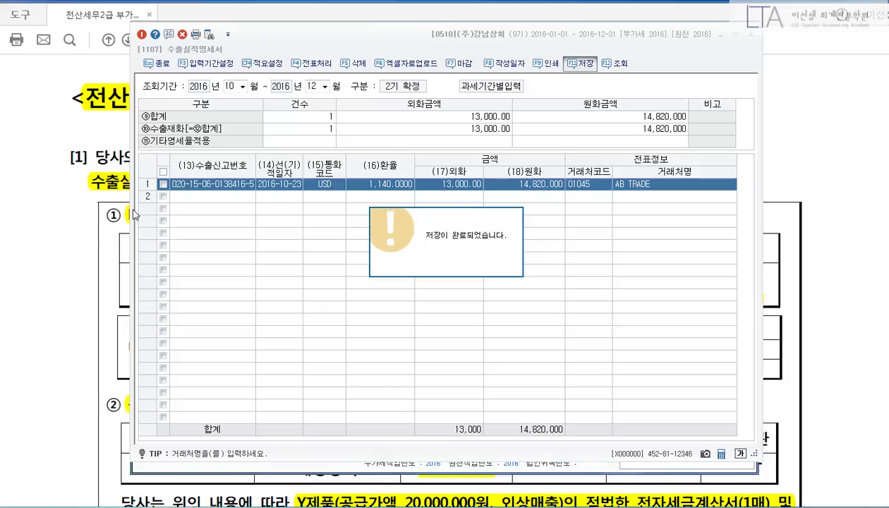
Step: Start 전표처리 for the AB TRADE export and apply 일괄분개 with the 외상 type
left_click(309, 64)
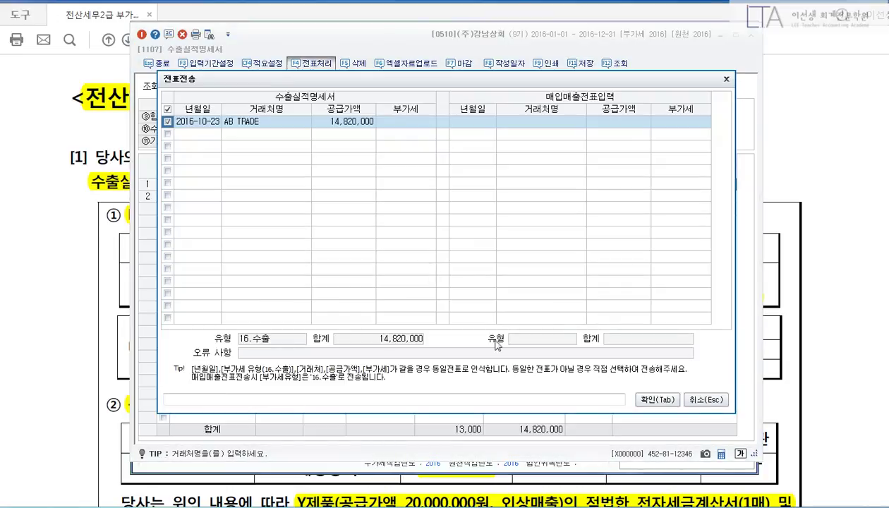
left_click(656, 399)
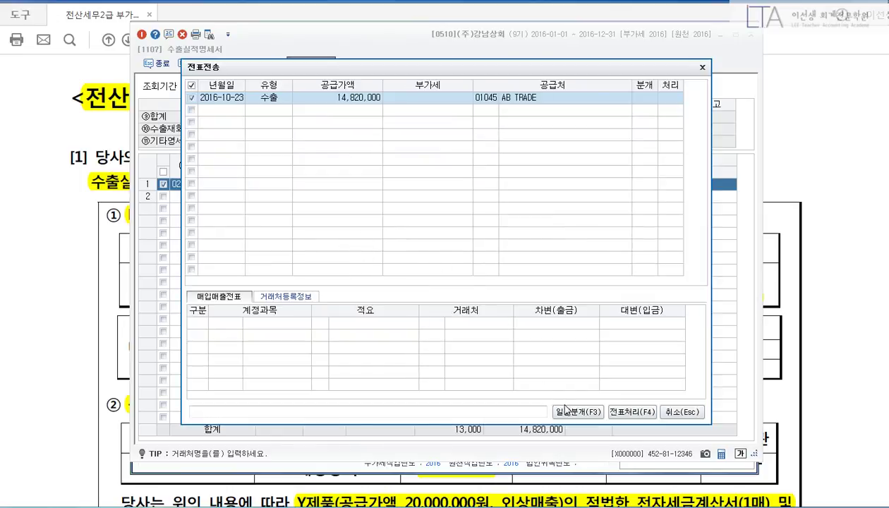
left_click(568, 414)
left_click(364, 203)
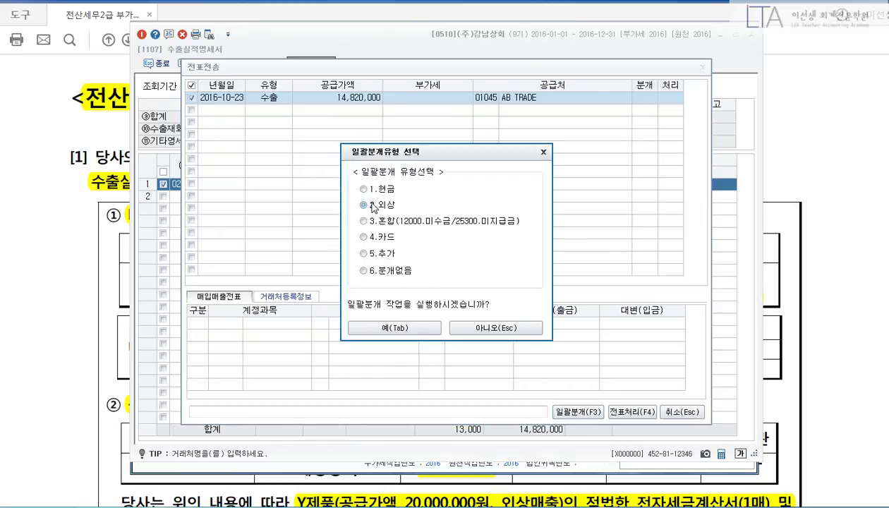
left_click(422, 329)
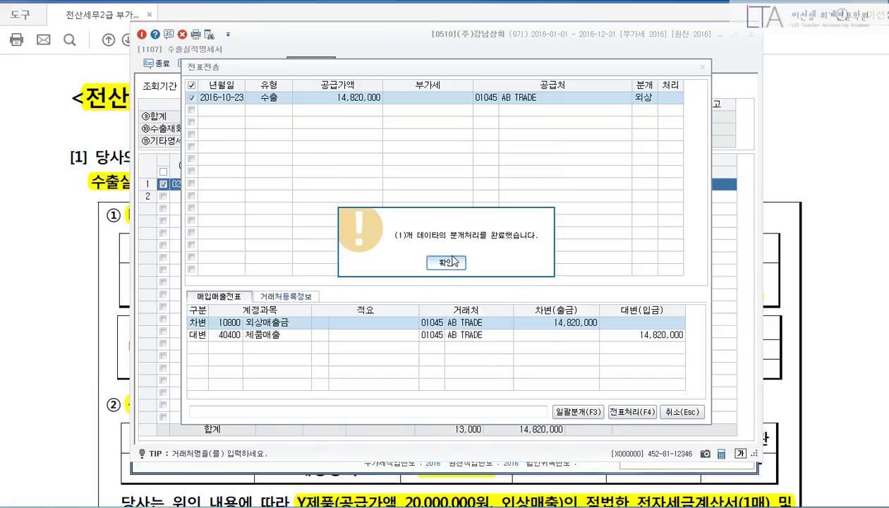
key("Return")
Step: Post the journalized AB TRADE export as a 매입매출전표, then leave 전표전송 and the 수출실적명세서
left_click(631, 411)
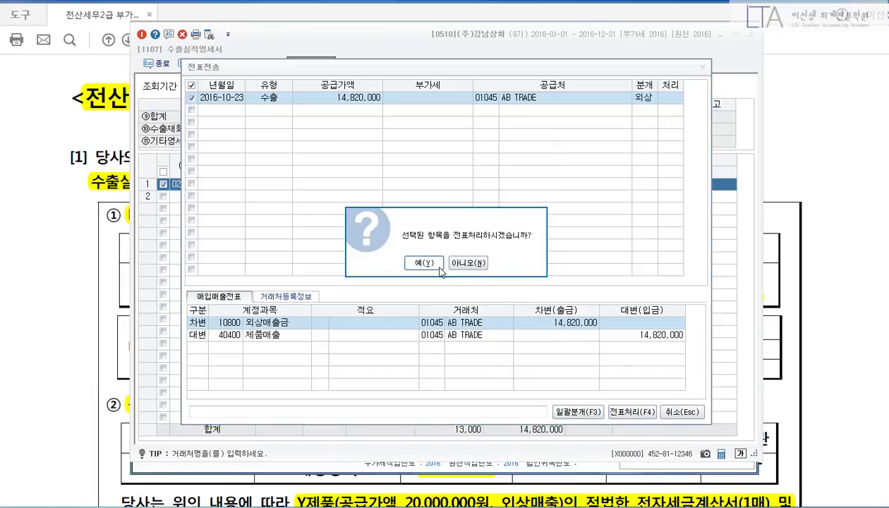
left_click(428, 319)
left_click(453, 262)
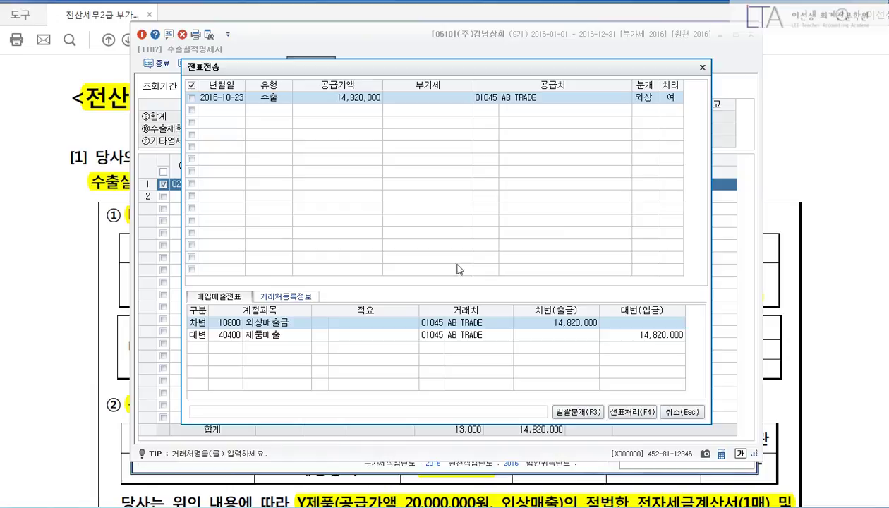
left_click(675, 411)
key("Escape")
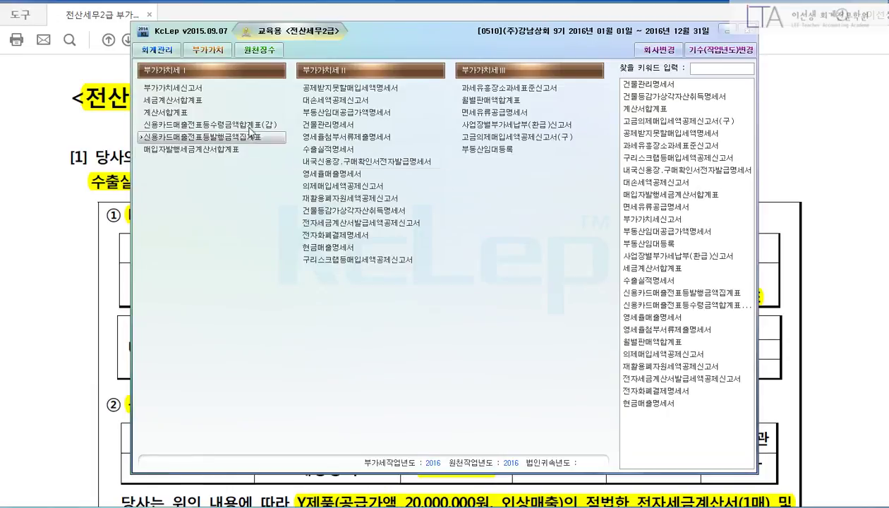
Step: Open 매입매출전표입력 from 회계관리 and load the vouchers for October 23, 2016
left_click(145, 48)
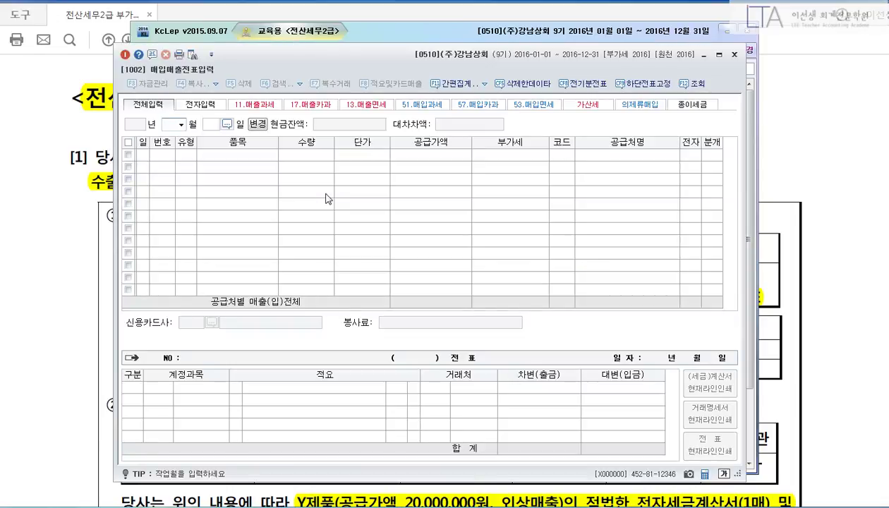
type("10")
key("Return")
type("23")
key("Return")
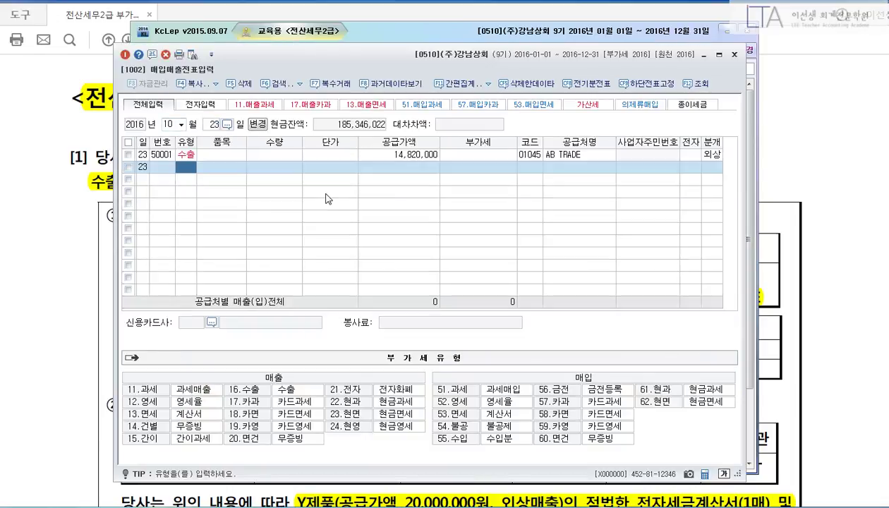
Step: Enter K제품 as the 품목 of the AB TRADE export voucher and advance to 영세율구분
left_click(244, 158)
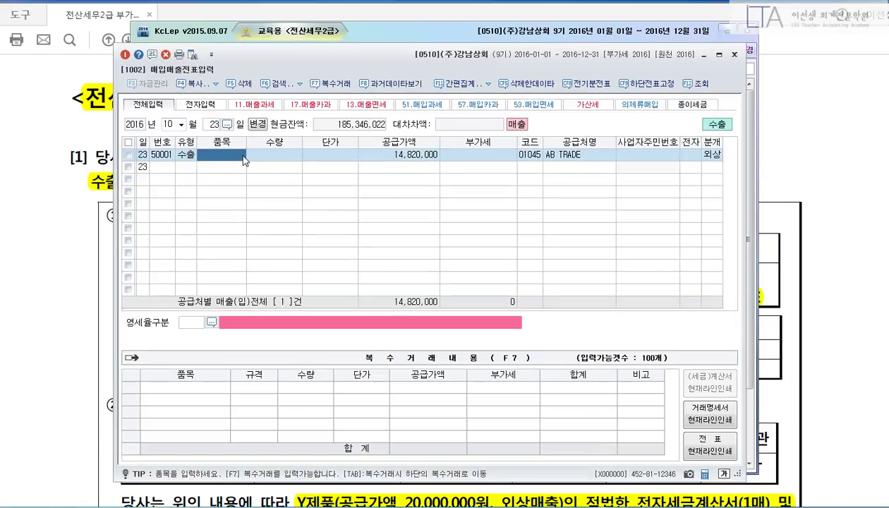
type("K제품")
key("Return")
key("Return")
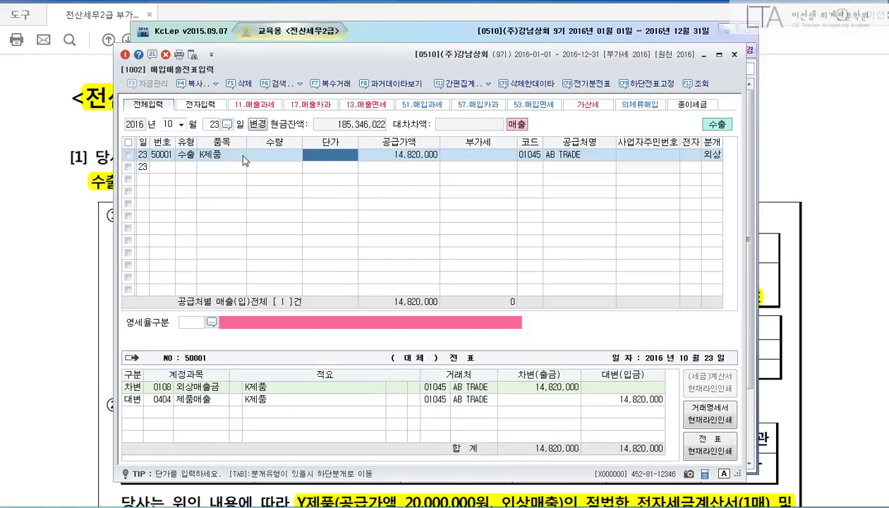
key("Return")
key("Return")
key("Return")
key("Return")
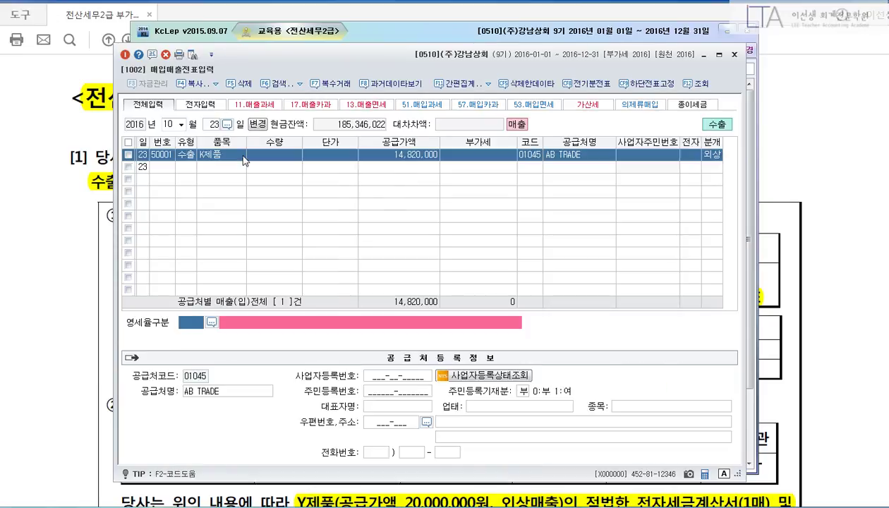
Step: Set the voucher's 영세율구분 to 1 직접수출(대행수출 포함) and confirm the 외상 entry
type("1")
key("Return")
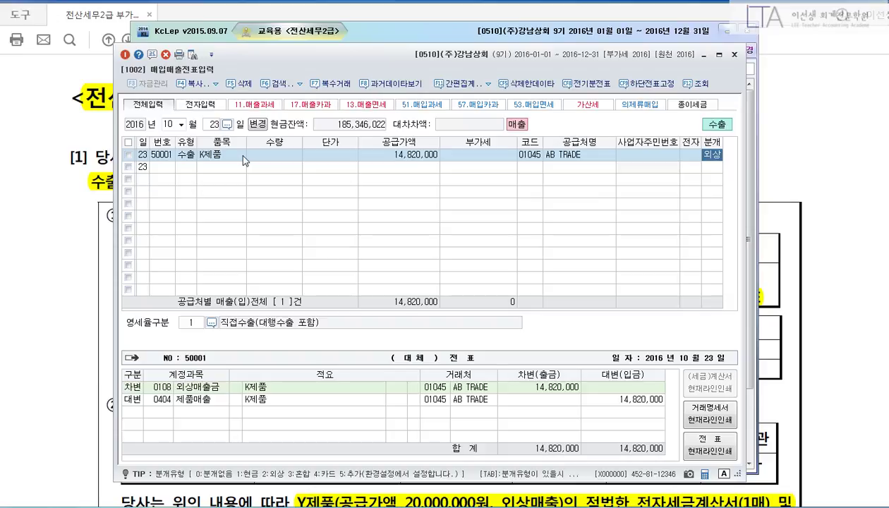
key("Return")
key("Return")
key("Return")
key("Escape")
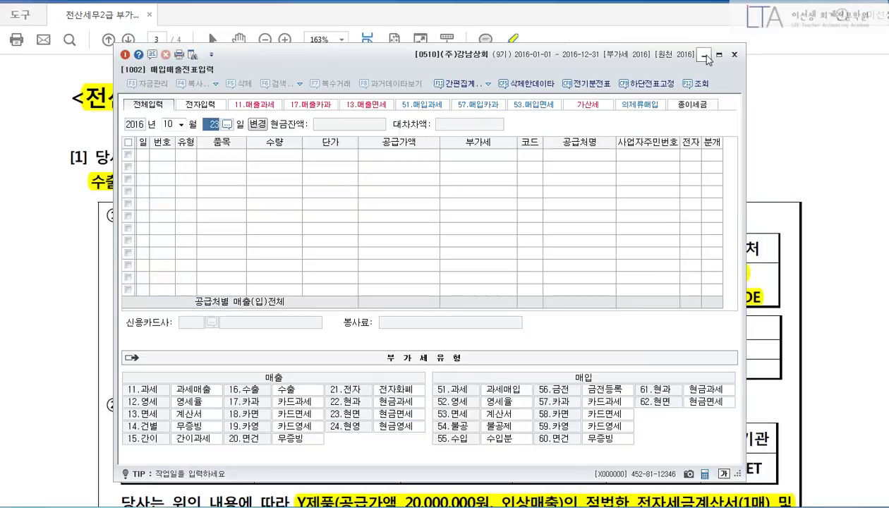
Step: Return to the exam PDF, underline 구매확인서 발급내용 in item ②, and write the circled notes 12 and 3 beside it
left_click(725, 30)
scroll(612, 221, "down", 2)
scroll(612, 221, "down", 3)
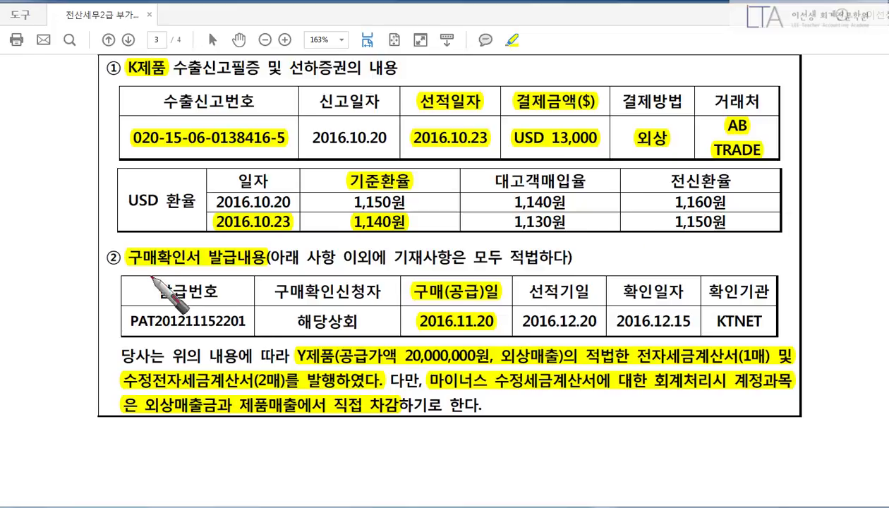
left_click_drag(128, 269, 266, 270)
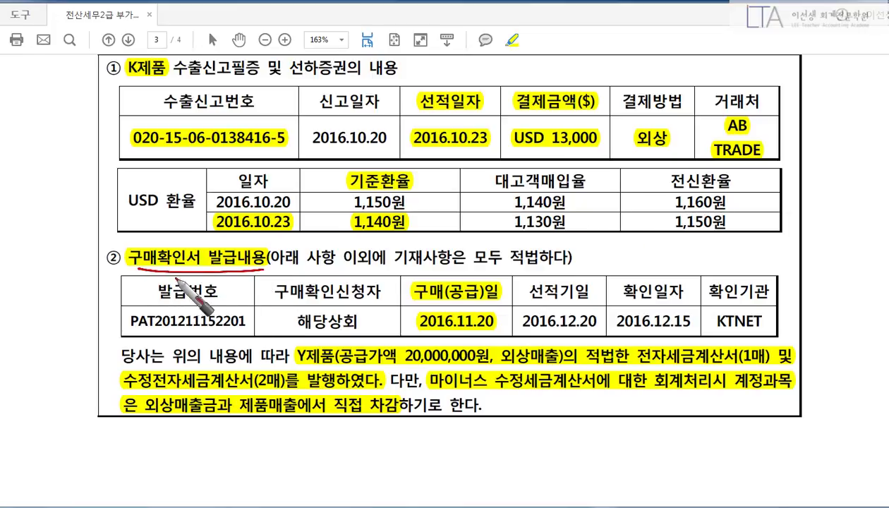
mouse_move(89, 263)
left_mouse_down()
mouse_move(85, 294)
mouse_move(98, 300)
mouse_move(80, 317)
mouse_move(104, 322)
left_mouse_up()
left_click_drag(53, 265, 61, 332)
left_click_drag(73, 262, 74, 306)
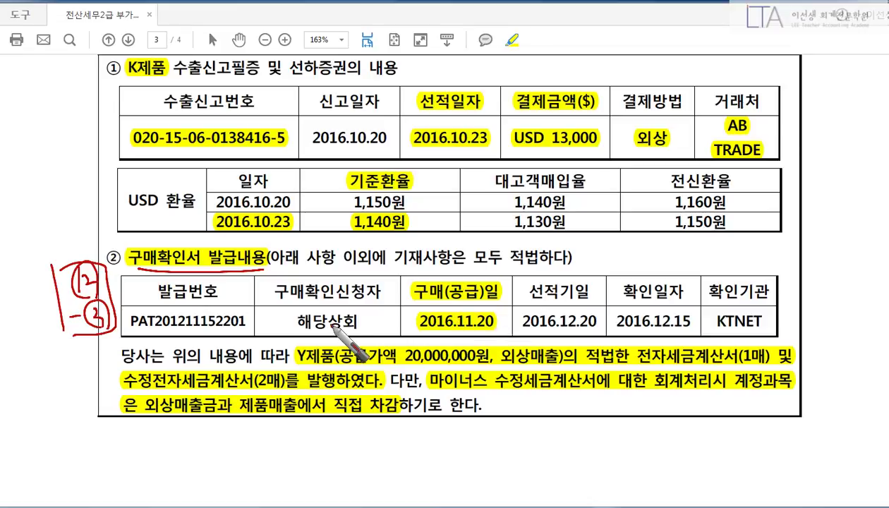
Step: In the 구매확인서 table, circle 해당상회, cross out 선적기일, and circle and star the 구매(공급)일 2016.11.20
left_click_drag(338, 308, 355, 315)
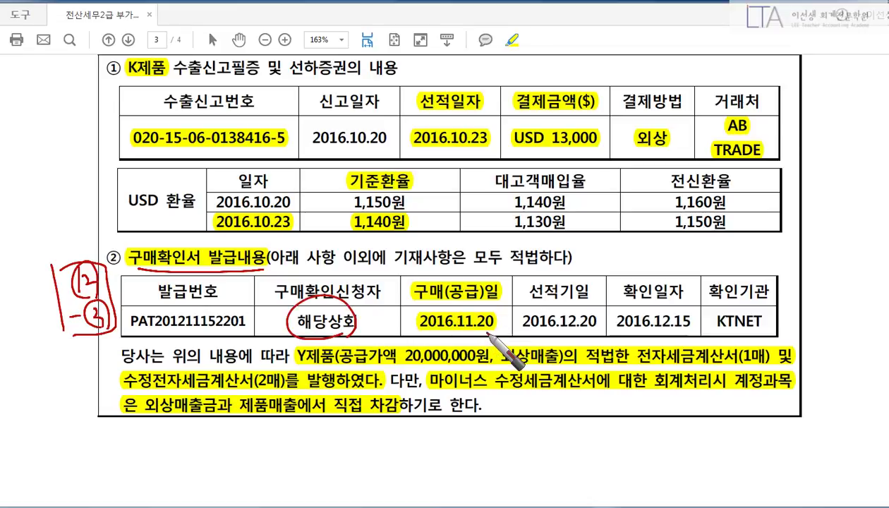
left_click_drag(576, 282, 537, 328)
left_click_drag(549, 284, 577, 318)
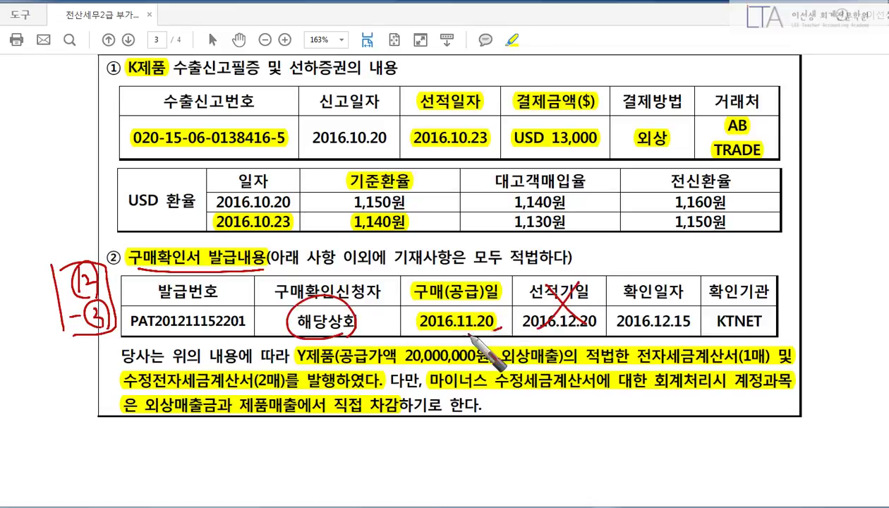
left_click_drag(458, 330, 485, 341)
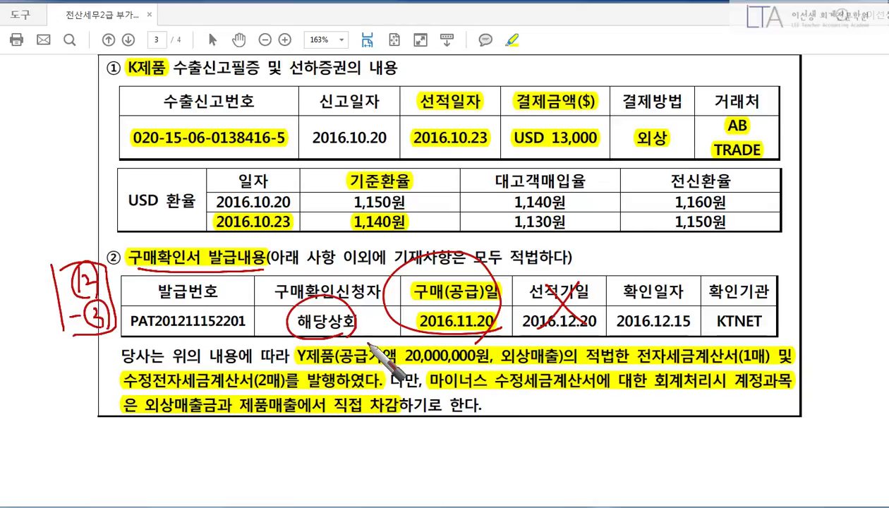
mouse_move(516, 270)
left_mouse_down()
mouse_move(500, 281)
mouse_move(510, 265)
mouse_move(521, 286)
left_mouse_up()
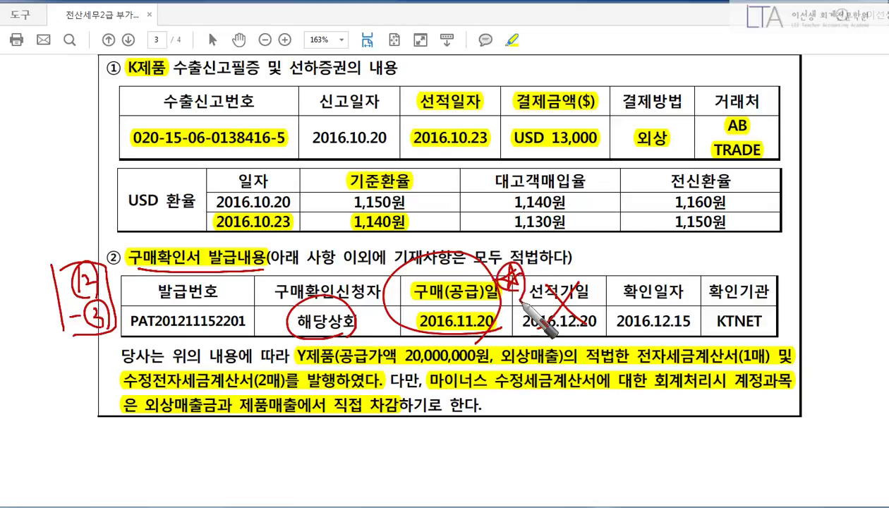
left_click_drag(675, 295, 683, 286)
left_click_drag(726, 293, 740, 289)
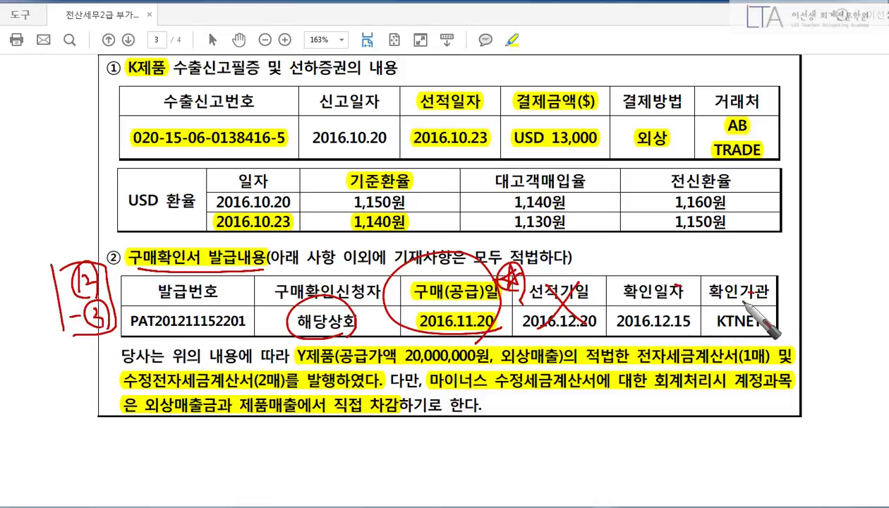
Step: Circle Y제품 and 외상매출, and underline the 20,000,000원 공급가액 and 전자세금계산서(1매) 및 below the table
mouse_move(303, 364)
left_mouse_down()
mouse_move(310, 344)
mouse_move(337, 361)
left_mouse_up()
left_click_drag(406, 364, 549, 365)
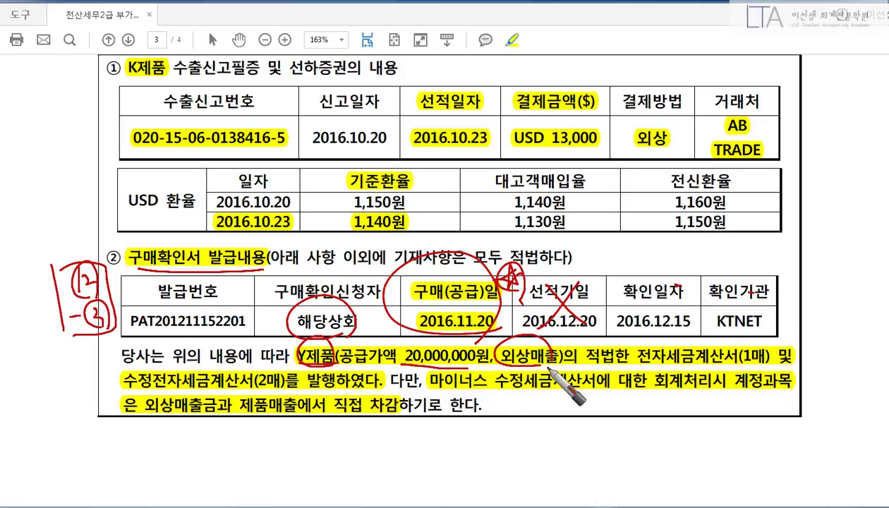
left_click_drag(607, 366, 795, 378)
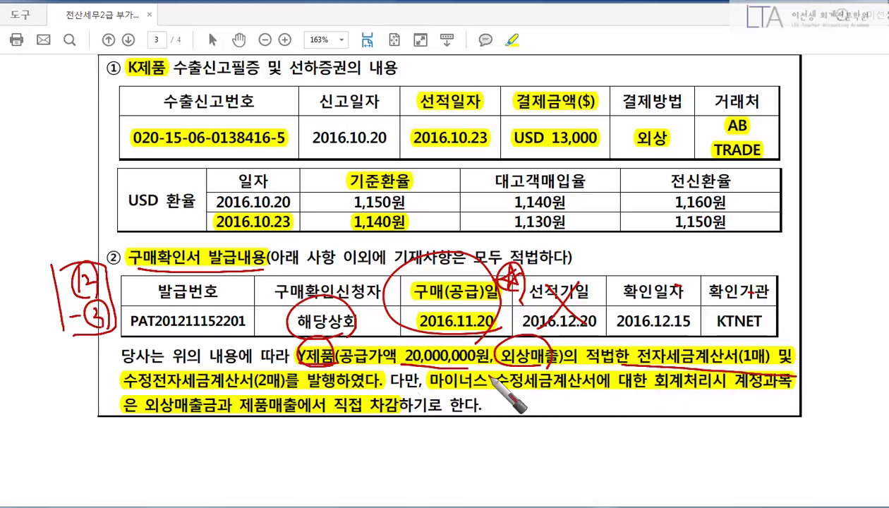
Step: Underline 수정전자세금계산서(2매), the 마이너스 수정세금계산서 accounting clause, and 외상매출금과 제품매출에서 직접 차감, then clear the annotations
left_click_drag(122, 386, 251, 387)
mouse_move(376, 379)
left_mouse_down()
mouse_move(398, 368)
mouse_move(441, 385)
mouse_move(689, 392)
left_mouse_up()
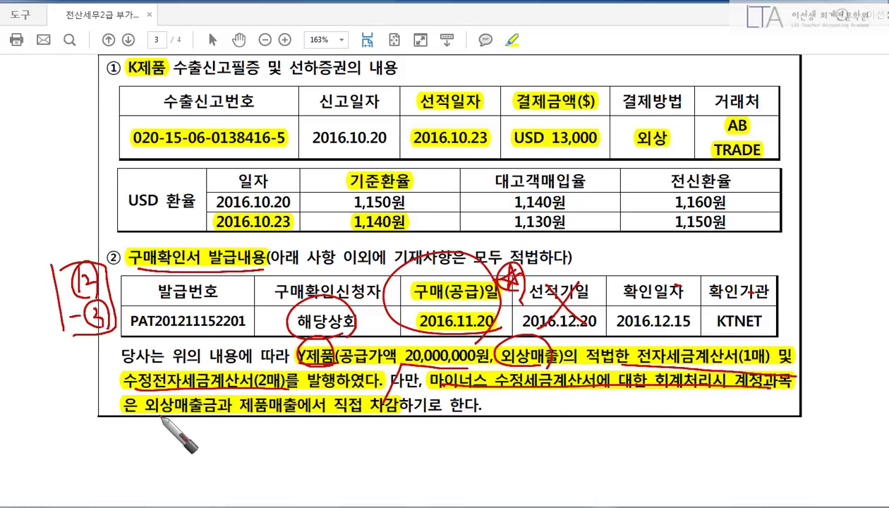
left_click_drag(157, 413, 376, 412)
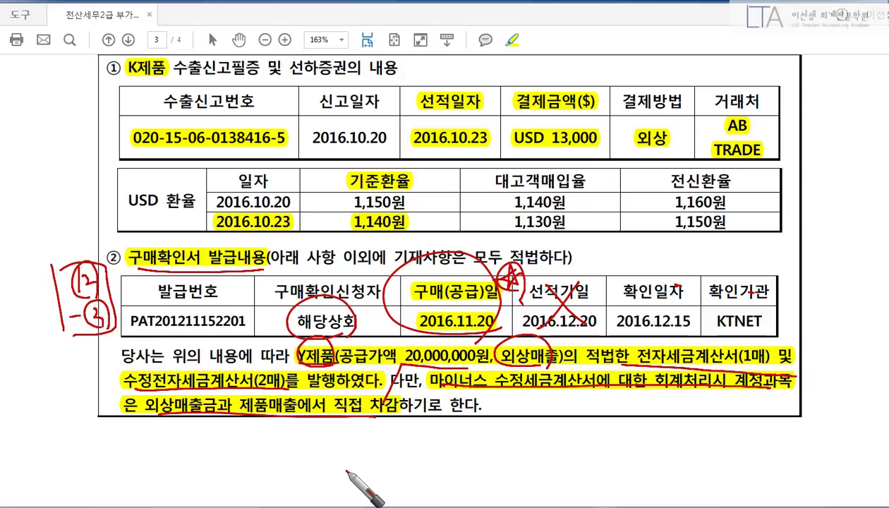
key("Escape")
Step: Switch to KcLep, open 매입매출전표입력, and set the voucher date to 2016년 11월 20일
left_click(415, 506)
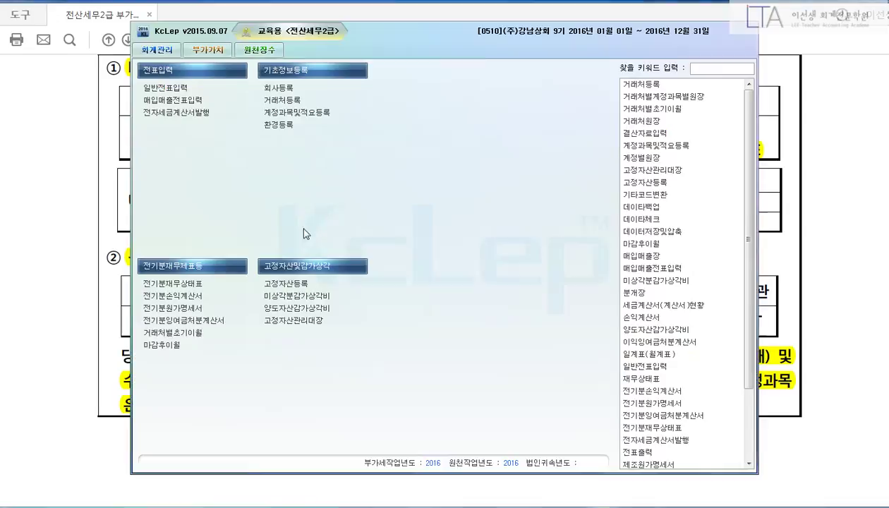
left_click(172, 100)
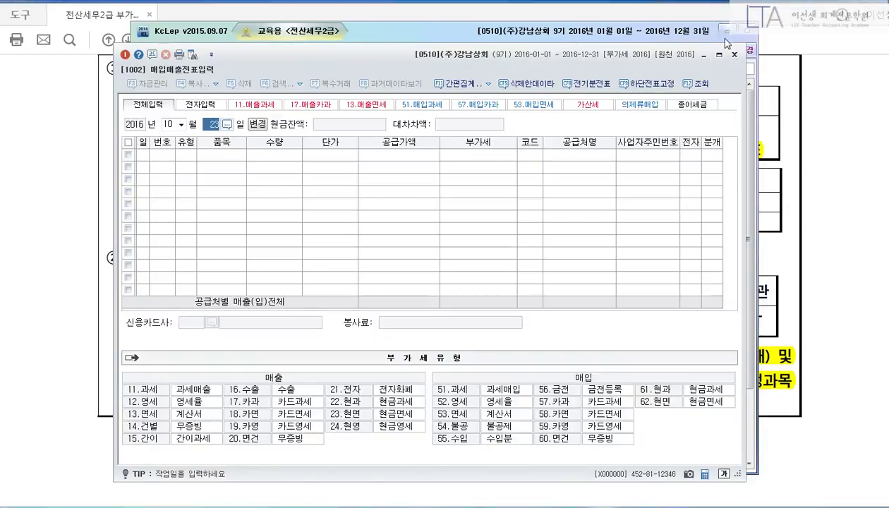
left_click(726, 34)
left_click(725, 33)
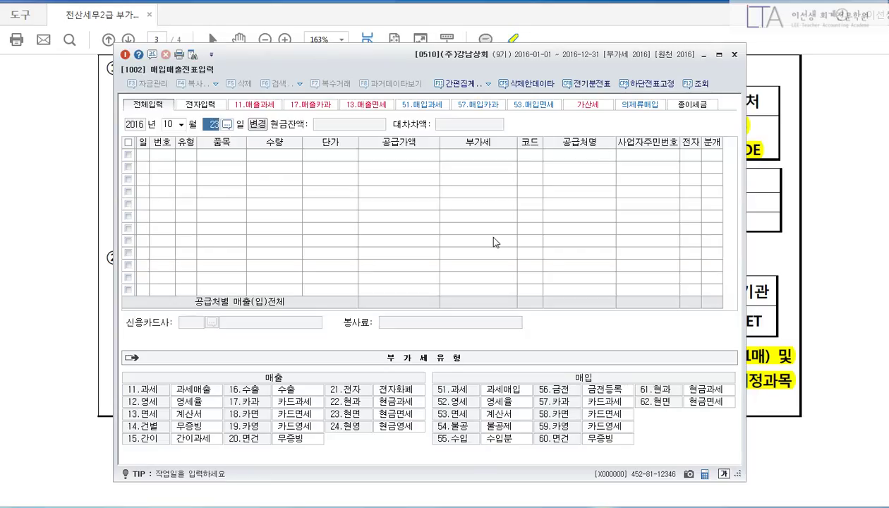
type("12")
key("Return")
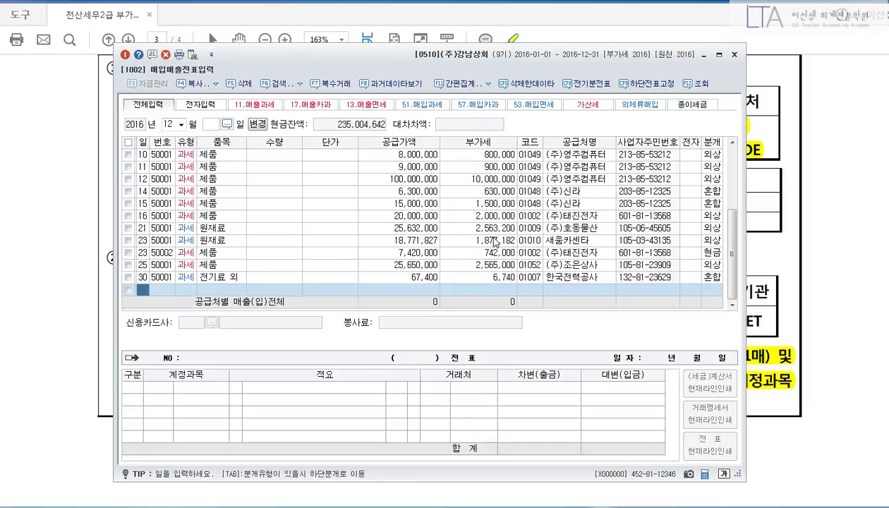
type("11")
key("Return")
type("20")
key("Return")
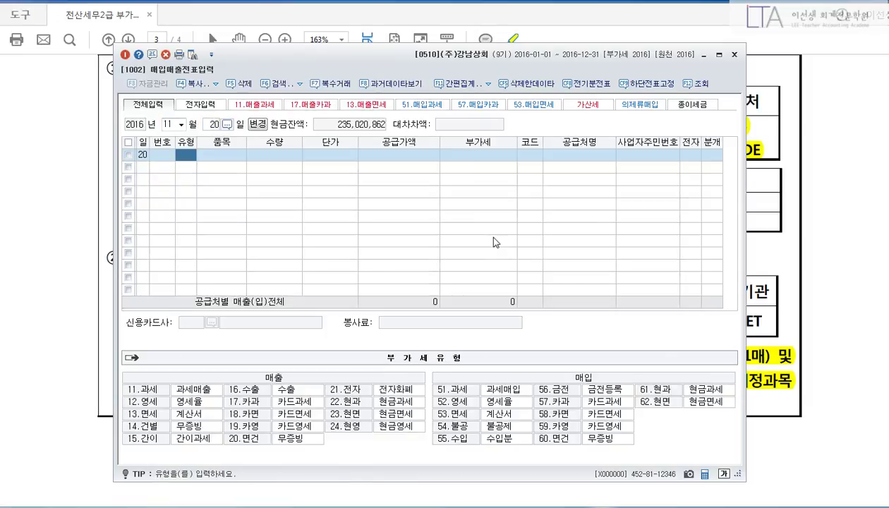
Step: Enter the first voucher line as 11.과세 with 품목 Y제품 and 공급가액 20,000,000
type("11")
key("Return")
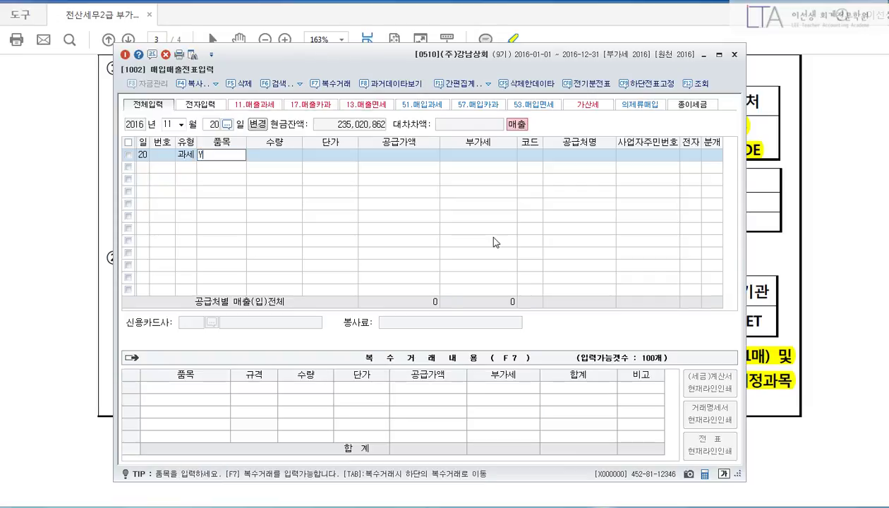
type("Y제품")
key("Return")
key("Return")
key("Return")
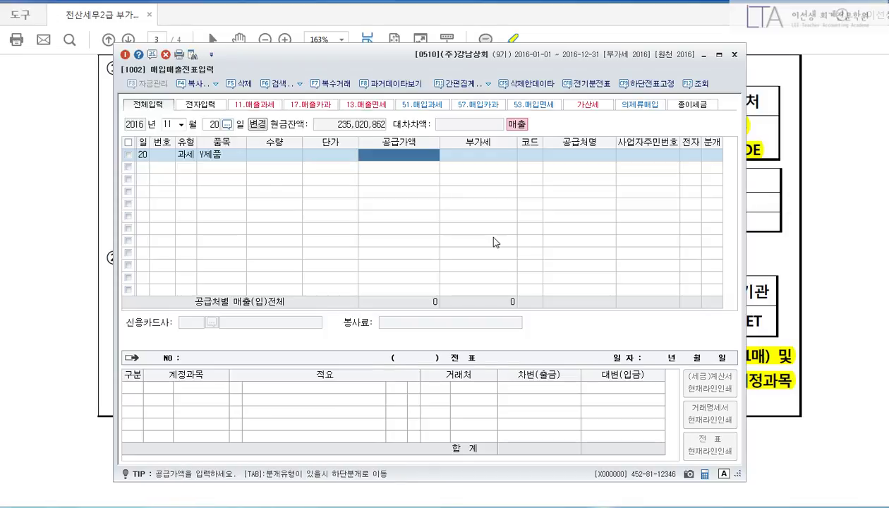
type("20000000")
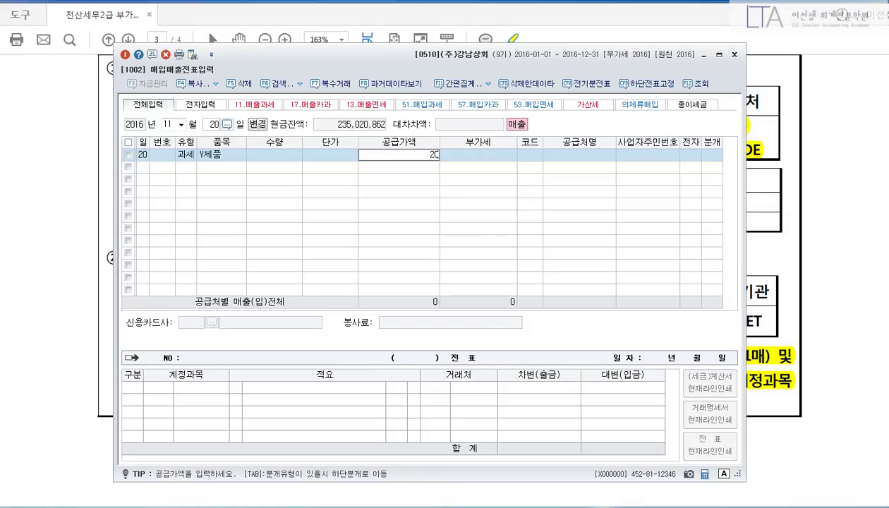
key("Return")
key("Return")
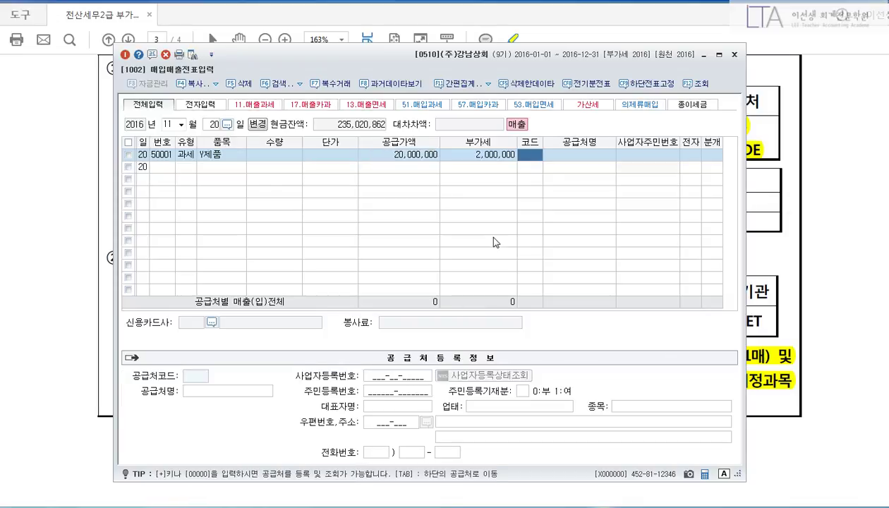
Step: Set the 공급처 of the first line to 해당상회, 전자 to 여 and 분개 to 외상, and confirm the journal entry
type("해당")
key("Return")
key("Return")
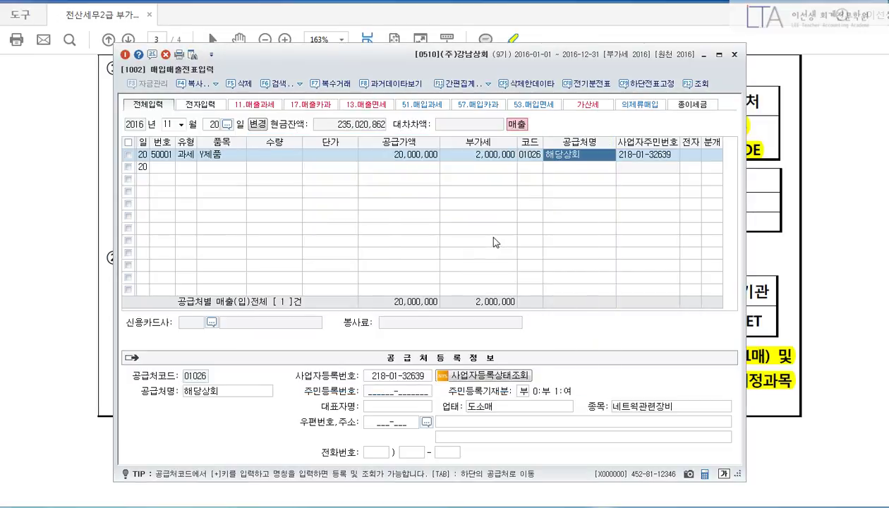
key("Return")
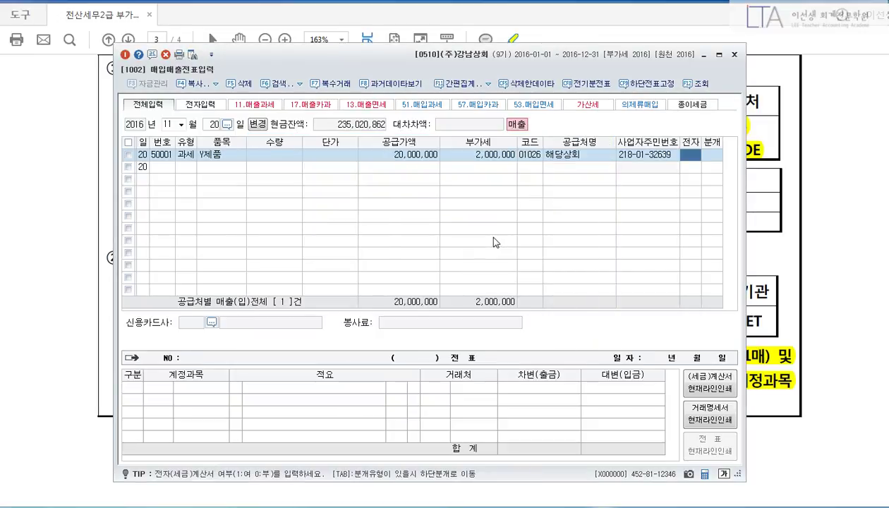
type("1")
key("Return")
type("3")
key("Return")
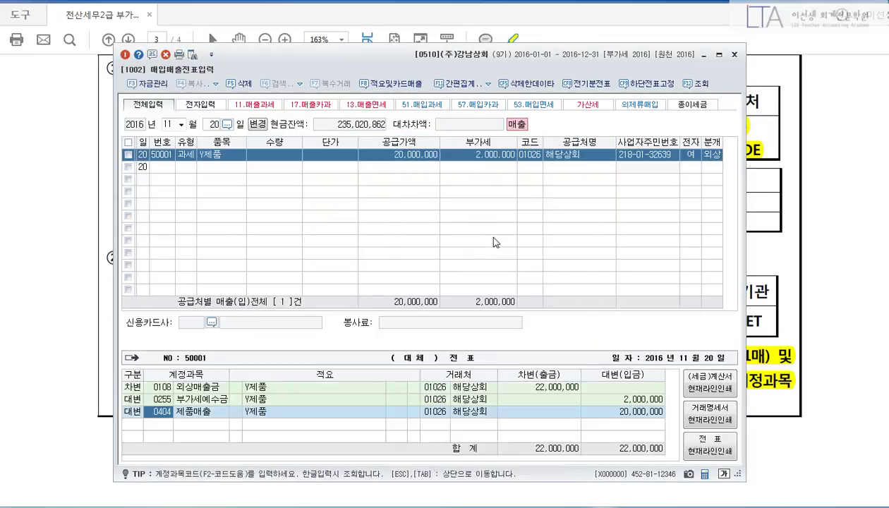
key("Return")
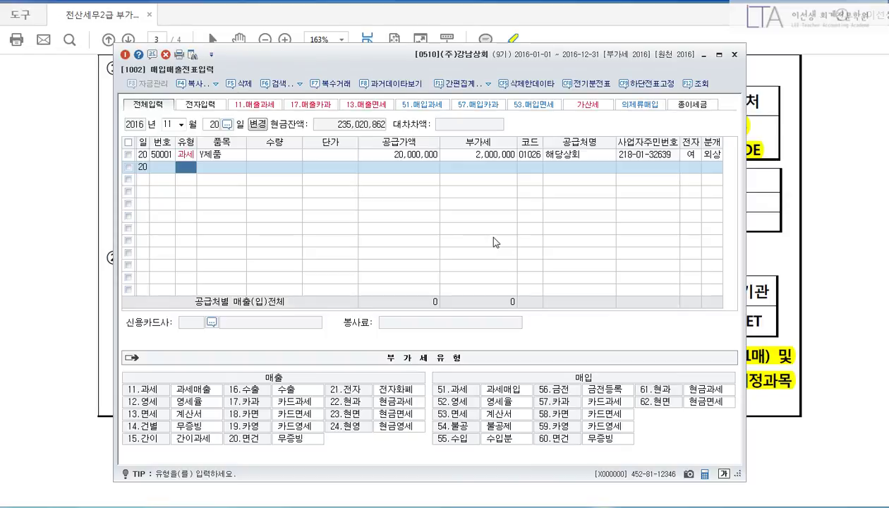
Step: Start a second 11.과세 line for Y제품 with 공급가액 -20,000,000
type("12")
key("Return")
key("Left")
type("11")
key("Return")
key("Return")
key("Return")
key("Return")
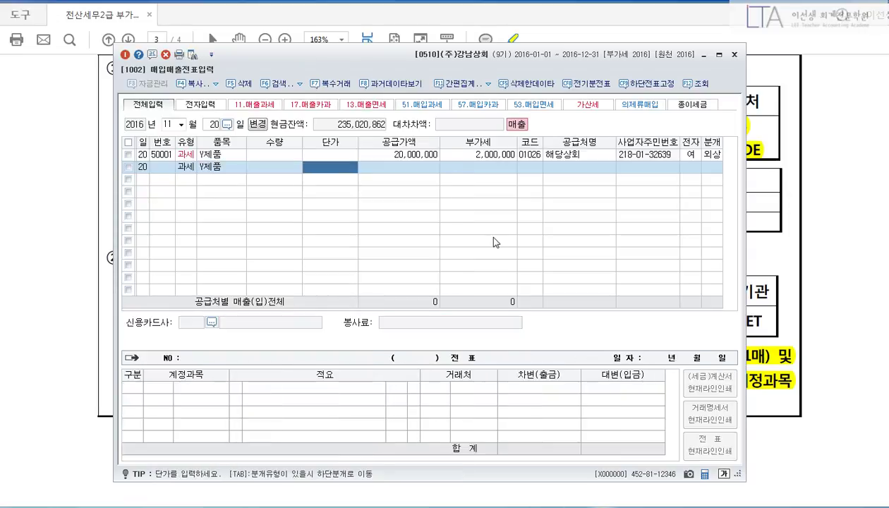
type("-20000000")
key("Return")
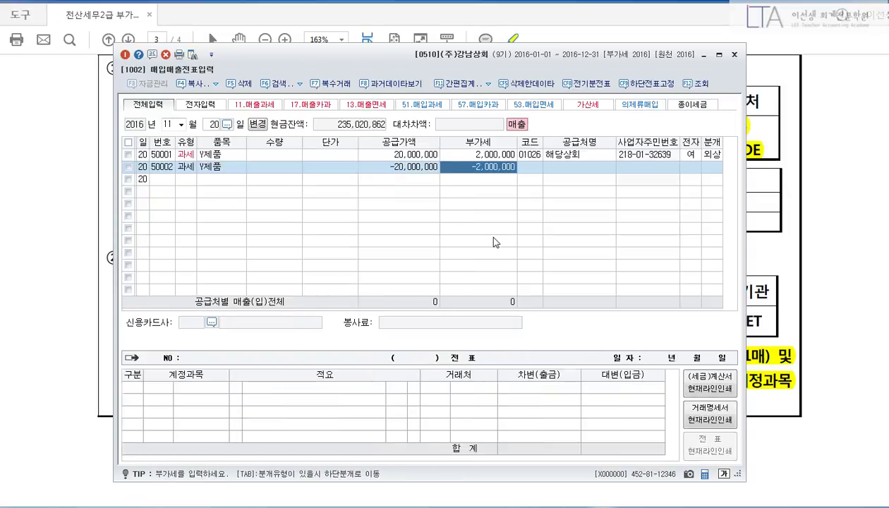
Step: Complete the negative line with 공급처 해당상회, 전자 여 and 분개 외상, and confirm its journal entry
key("Return")
key("Return")
type("12")
key("Return")
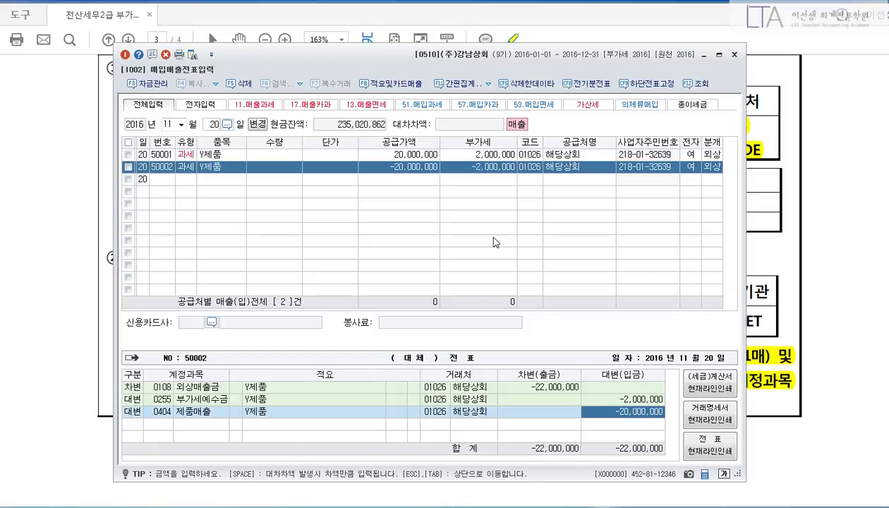
key("Return")
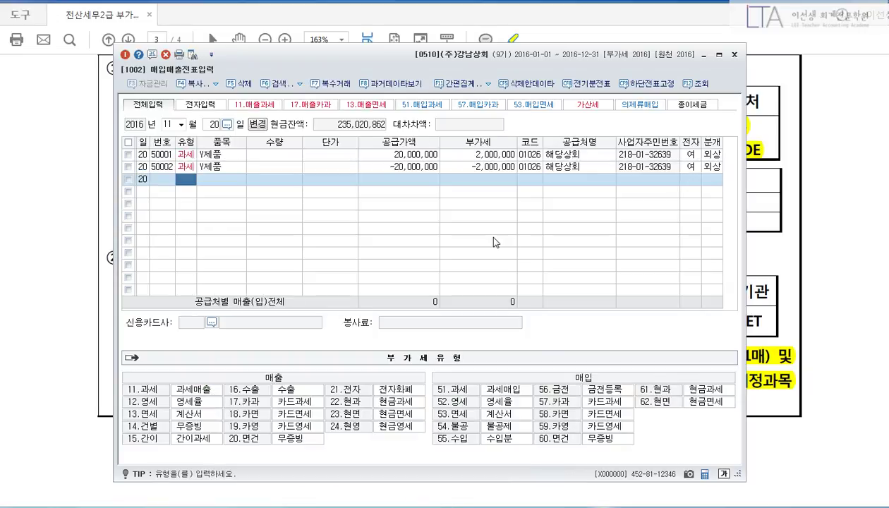
Step: Add a third line as 12.영세 with 품목 Y제품 and 공급가액 20,000,000
type("12")
key("Return")
key("Return")
key("Return")
key("Return")
key("Return")
type("20000000")
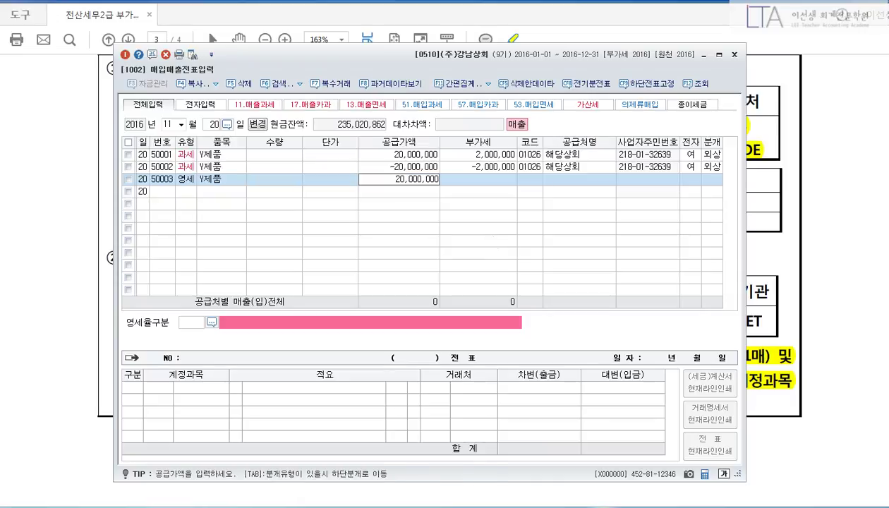
Step: Complete the 영세 line with 해당상회, 전자 여, 영세율구분 3 내국신용장·구매확인서에 의하여 공급하는 재화 and 분개 외상, and confirm it
key("Return")
key("Return")
key("Return")
key("Return")
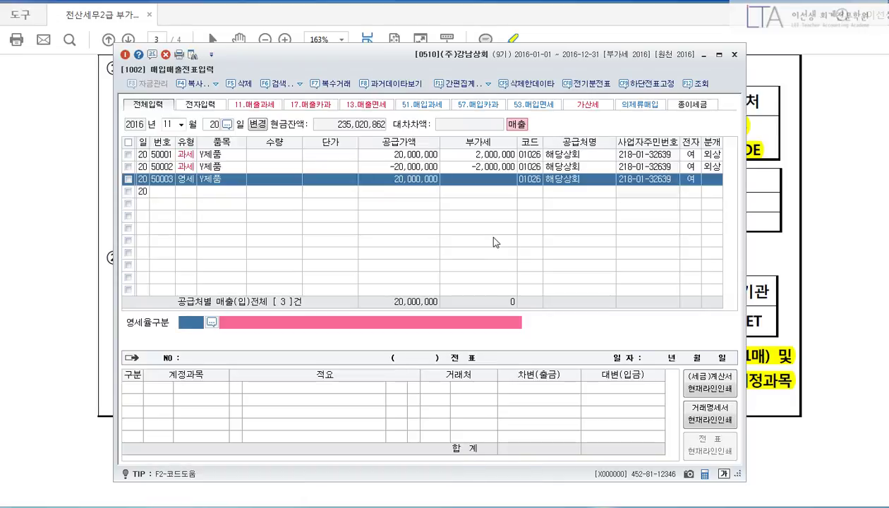
type("3")
key("Return")
type("2")
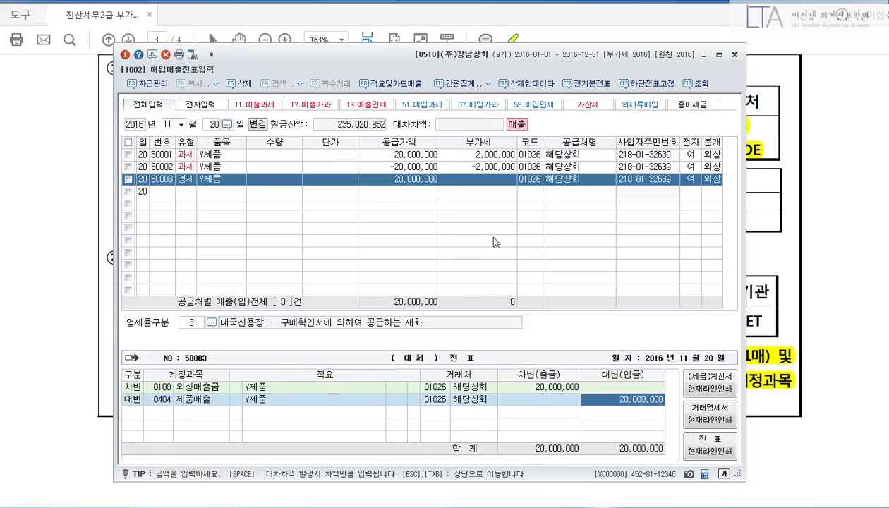
key("Return")
key("Up")
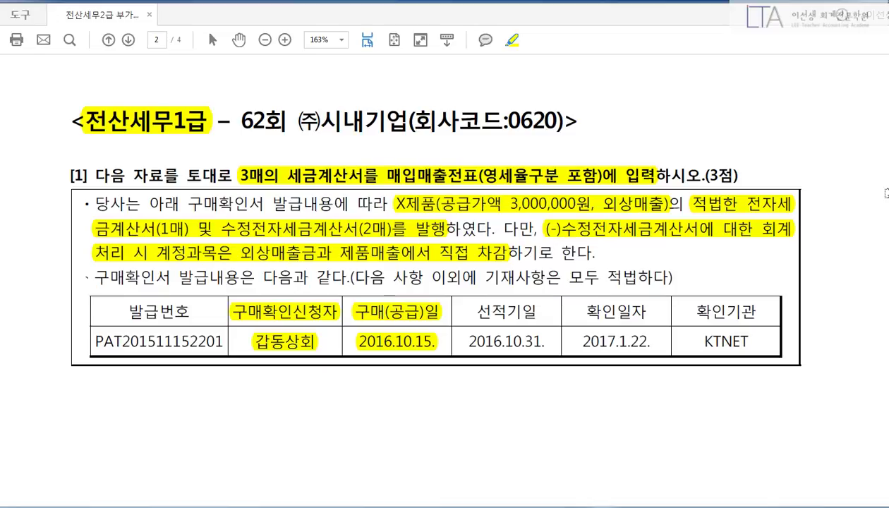
Step: Go to the 47회 ㈜신일 question on page 4 of the exam PDF and bring up the 수출실적명세서 blackboard notes
scroll(844, 259, "down", 10)
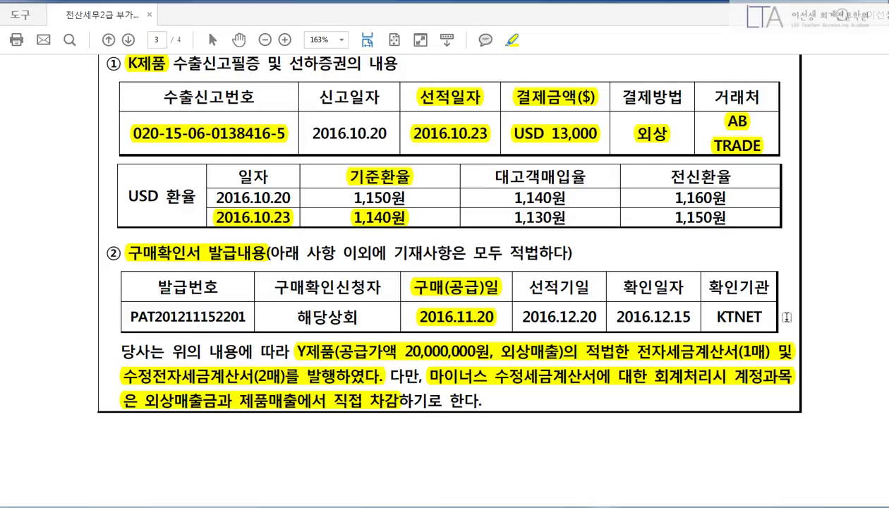
mouse_move(591, 500)
key("Page_Down")
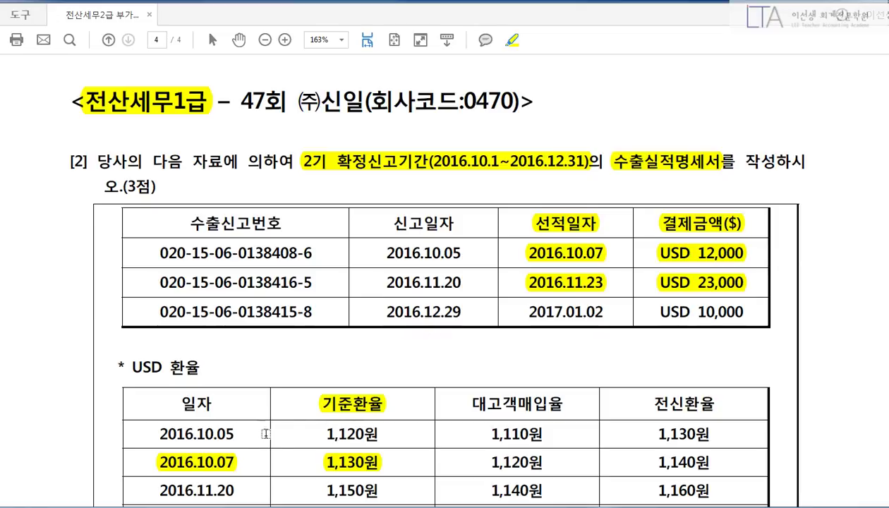
left_click(515, 375)
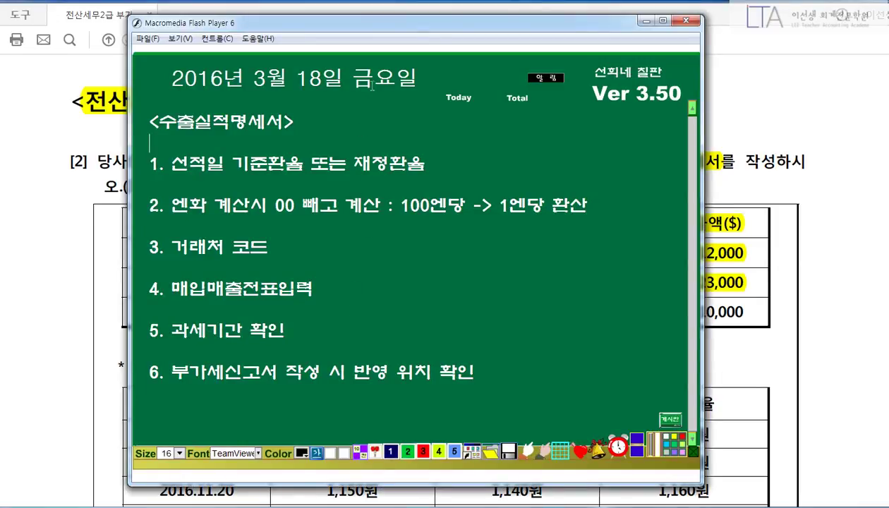
Step: Box the blackboard notes 1 선적일 기준환율, 2 엔화 계산 and 3 거래처 코드 in turn, clearing each mark
left_click(516, 405)
left_click_drag(136, 146, 435, 177)
left_click_drag(141, 183, 604, 229)
left_click_drag(130, 230, 277, 261)
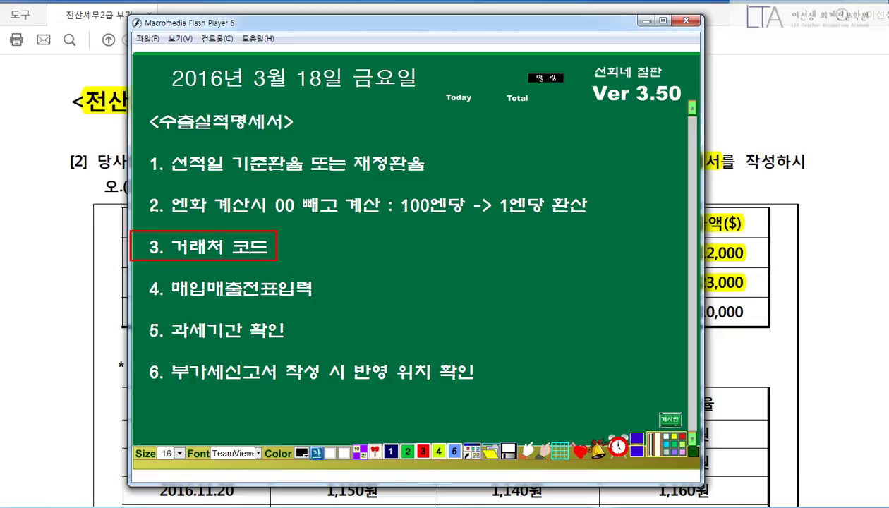
key("e")
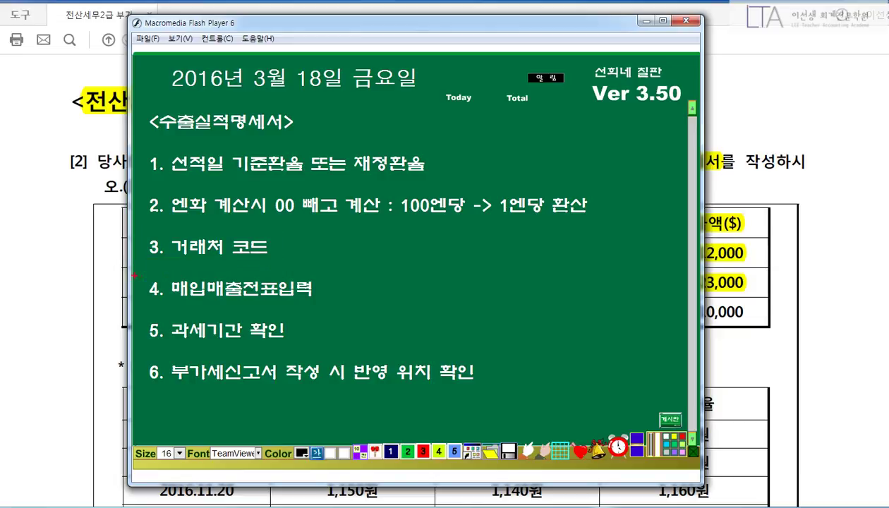
Step: Box notes 4 매입매출전표입력, 5 과세기간 확인 and 6 부가세신고서 반영 위치 확인 in turn, then clear the marks and minimize the blackboard
left_click_drag(132, 275, 329, 305)
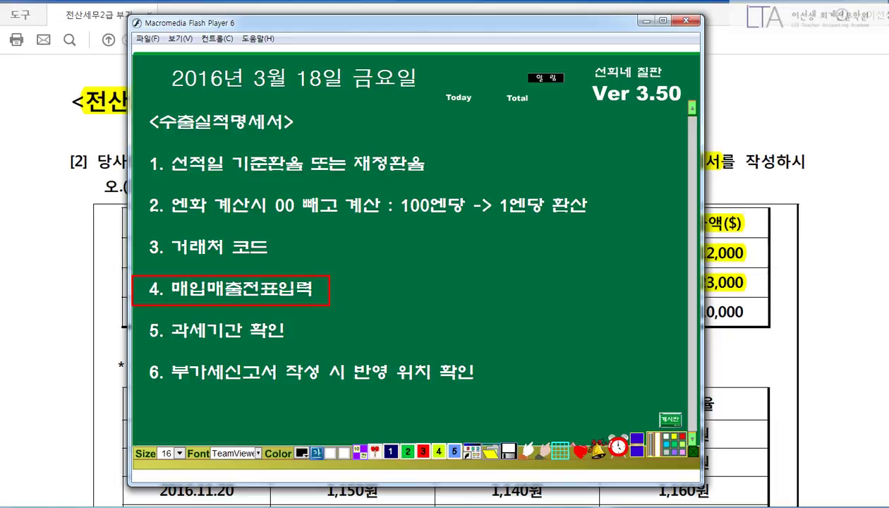
key("e")
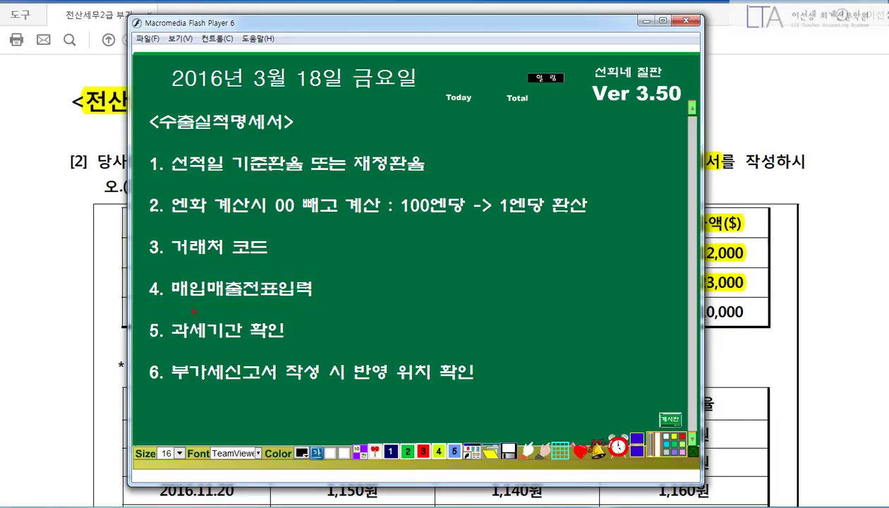
left_click_drag(130, 308, 315, 350)
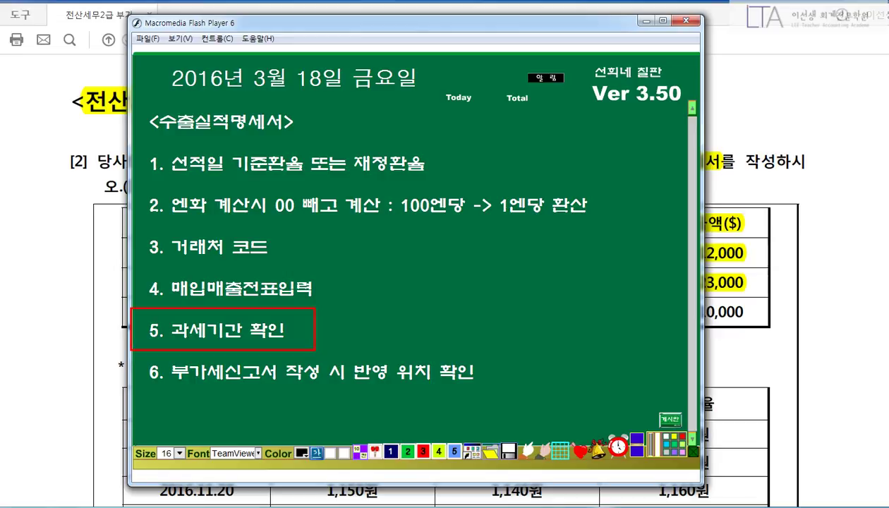
key("e")
left_click_drag(137, 352, 498, 394)
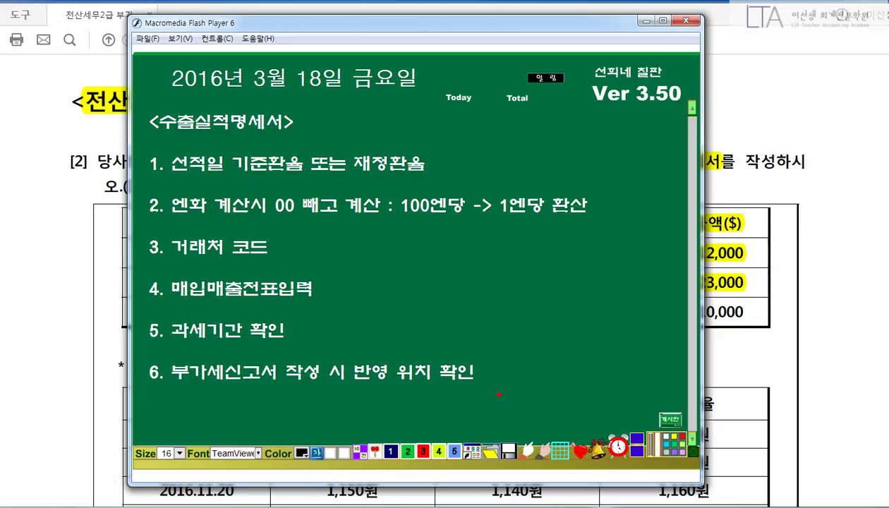
key("Escape")
left_click(647, 23)
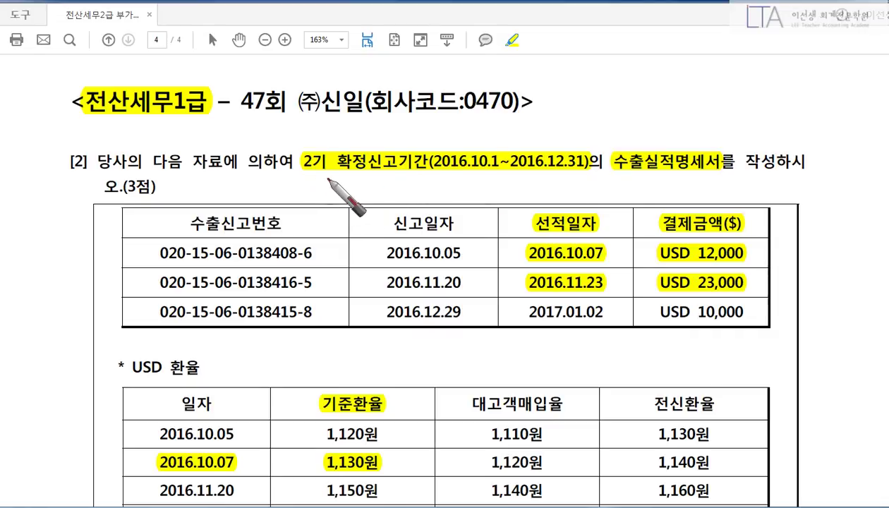
Step: In the ㈜신일 question, underline 10.1 and 12.31, circle 수출실적명세서, and cross out the 신고일자 column
left_click_drag(469, 169, 576, 169)
mouse_move(642, 179)
left_mouse_down()
mouse_move(720, 141)
mouse_move(695, 192)
left_mouse_up()
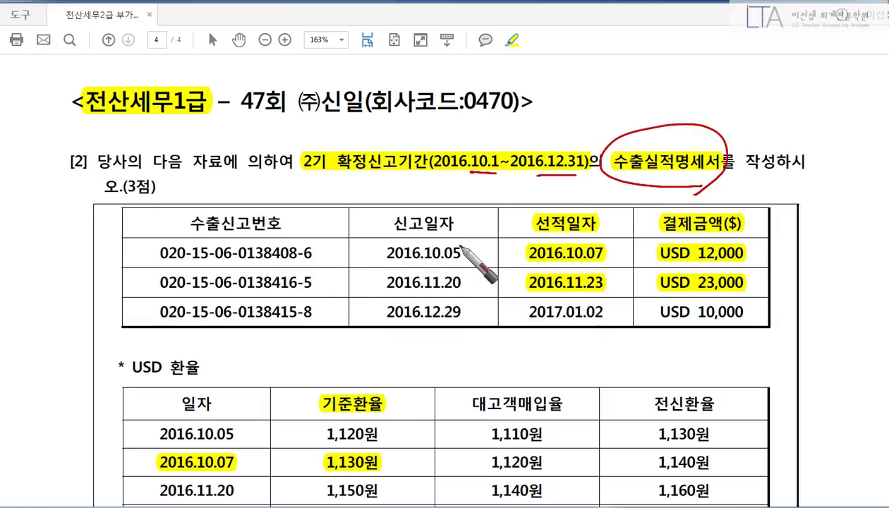
left_click_drag(468, 207, 387, 322)
left_click_drag(406, 209, 481, 328)
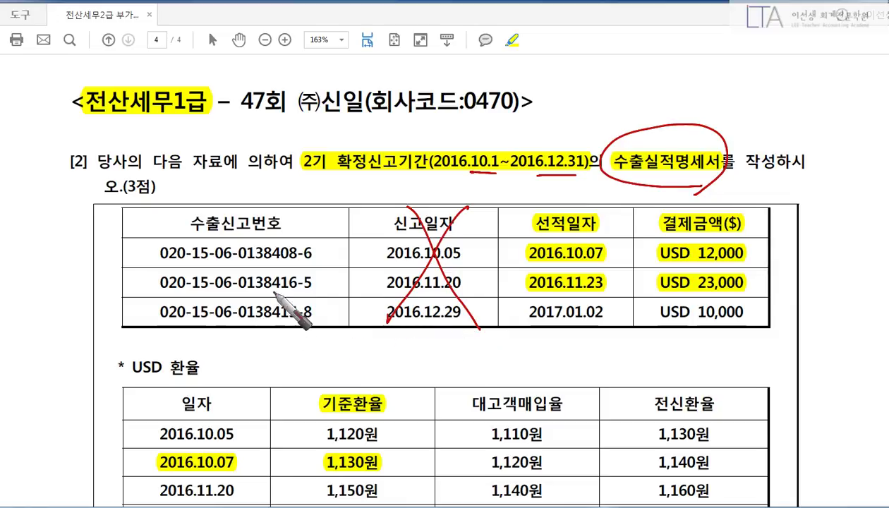
Step: In the export table, circle the 2016.10.07 and 2016.11.23 rows, cross out the 2017.01.02 date and USD 10,000, and clear the marks
left_click_drag(617, 246, 618, 278)
left_click_drag(749, 250, 756, 281)
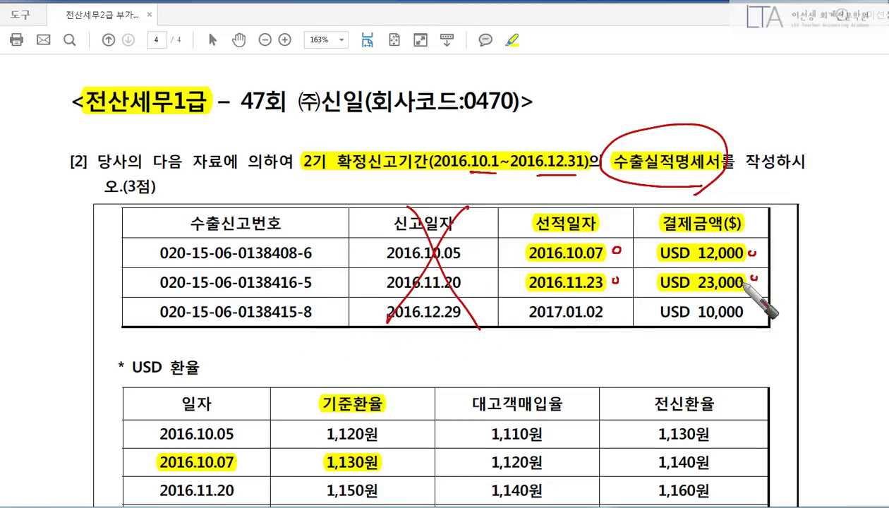
mouse_move(751, 319)
left_mouse_down()
mouse_move(762, 330)
mouse_move(752, 332)
left_mouse_up()
left_click_drag(615, 320, 632, 334)
mouse_move(631, 321)
left_mouse_down()
mouse_move(613, 335)
mouse_move(557, 328)
mouse_move(521, 304)
mouse_move(605, 329)
mouse_move(531, 329)
left_mouse_up()
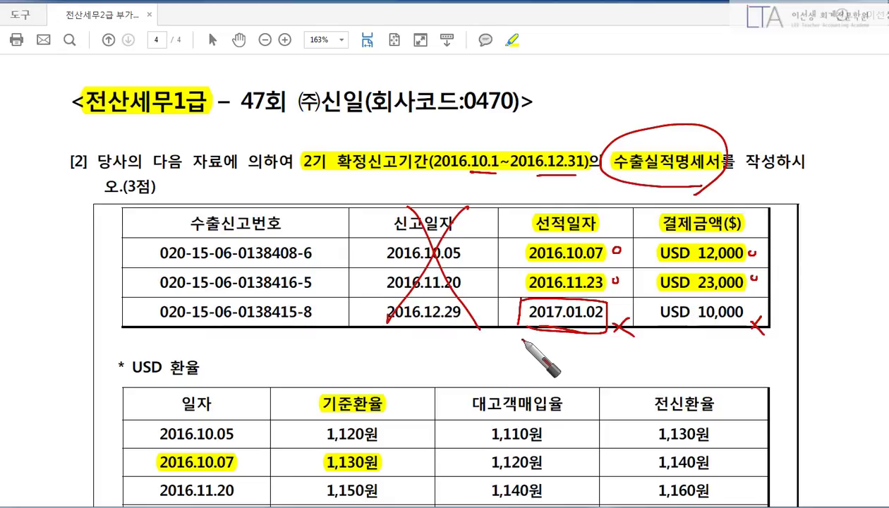
left_click(522, 339)
left_click_drag(579, 293, 537, 343)
left_click_drag(534, 302, 582, 332)
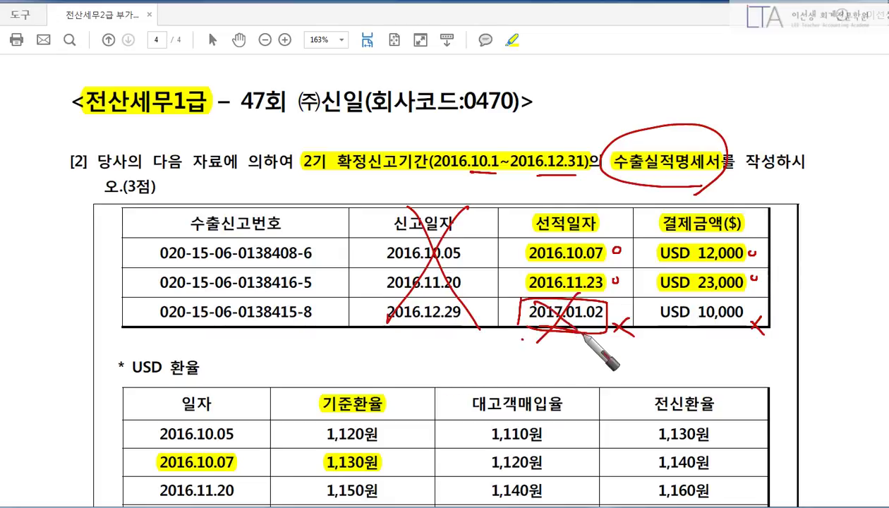
left_click_drag(722, 303, 681, 333)
left_click_drag(678, 301, 734, 331)
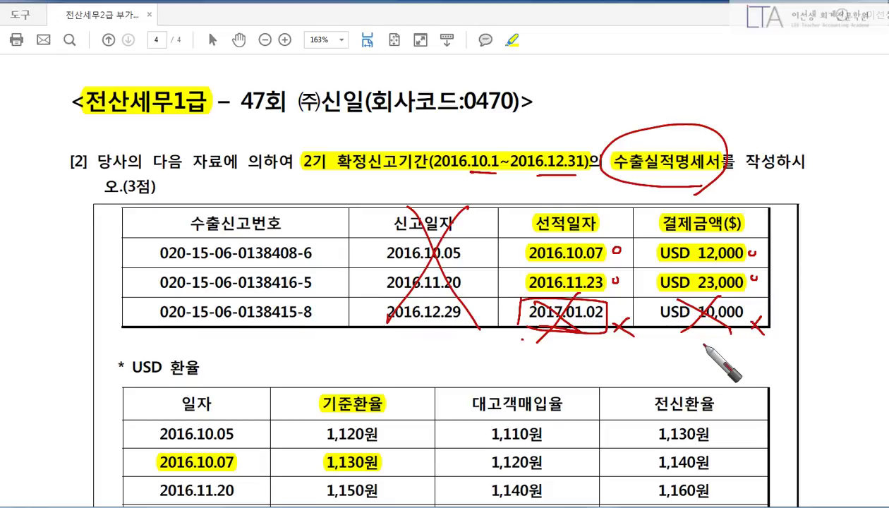
key("Escape")
Step: In the USD 환율 table, circle 기준환율 and cross out the 대고객매입율 and 전신환율 columns
scroll(708, 362, "down", 3)
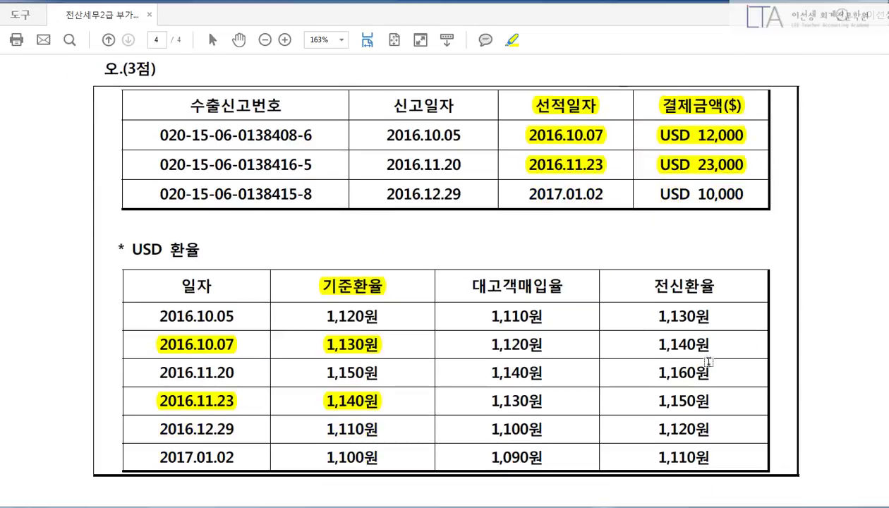
key("ctrl+2")
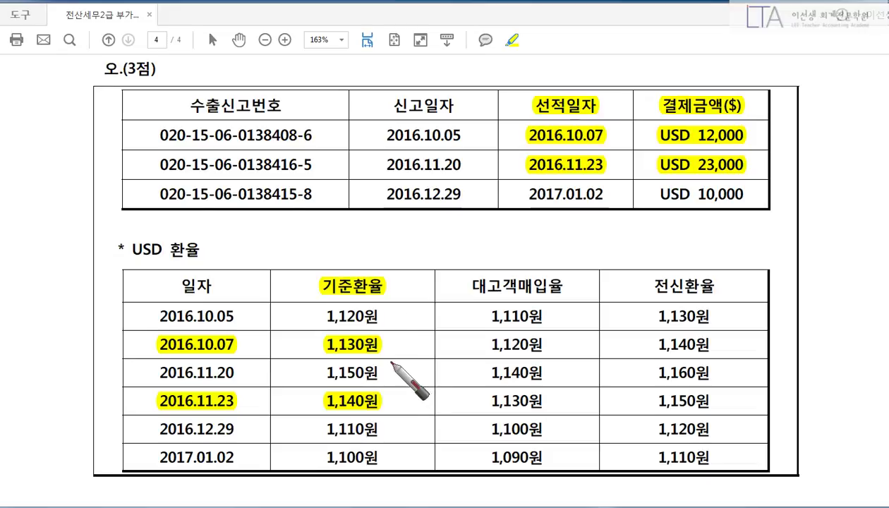
left_click_drag(376, 296, 387, 283)
left_click_drag(561, 258, 463, 472)
left_click_drag(490, 266, 579, 445)
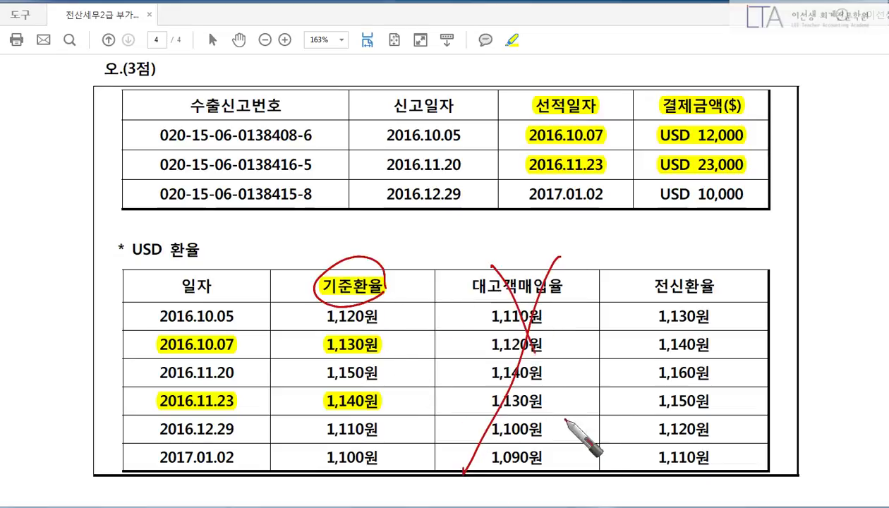
left_click_drag(725, 274, 640, 446)
left_click_drag(651, 262, 746, 451)
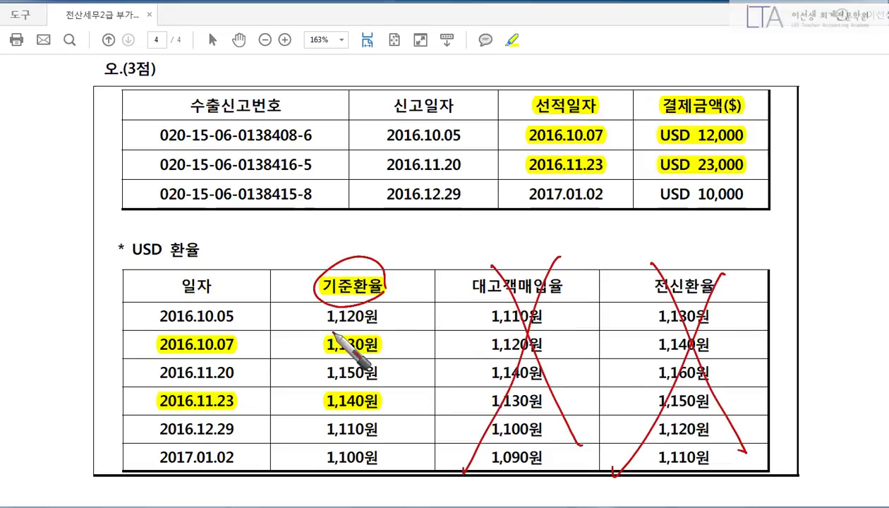
Step: Circle dates 2016.10.07 and 2016.11.23 with 기준환율 1,130원 and 1,140원, cross out the 2017.01.02 row, and clear all marks
left_click_drag(231, 332, 233, 368)
left_click_drag(148, 412, 223, 413)
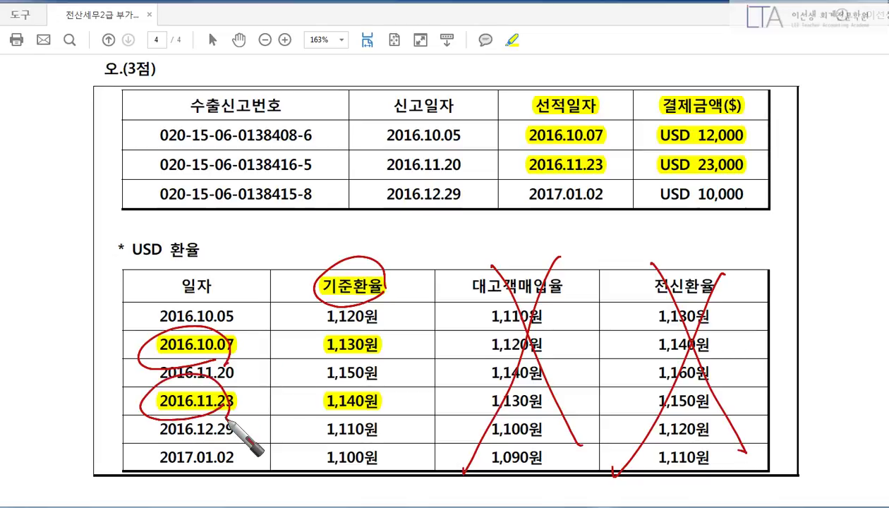
left_click_drag(172, 452, 227, 477)
left_click_drag(175, 481, 225, 452)
left_click_drag(328, 452, 367, 485)
left_click_drag(318, 486, 356, 458)
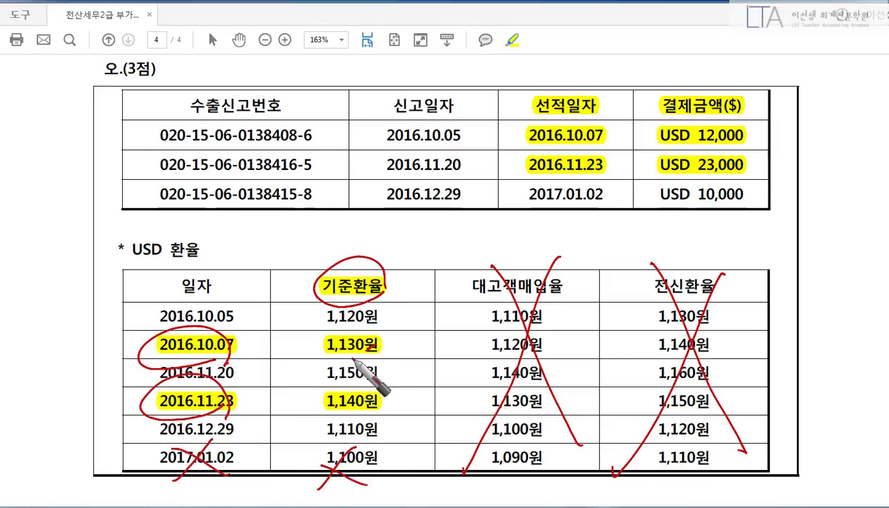
left_click_drag(380, 323, 375, 367)
left_click_drag(381, 409, 384, 429)
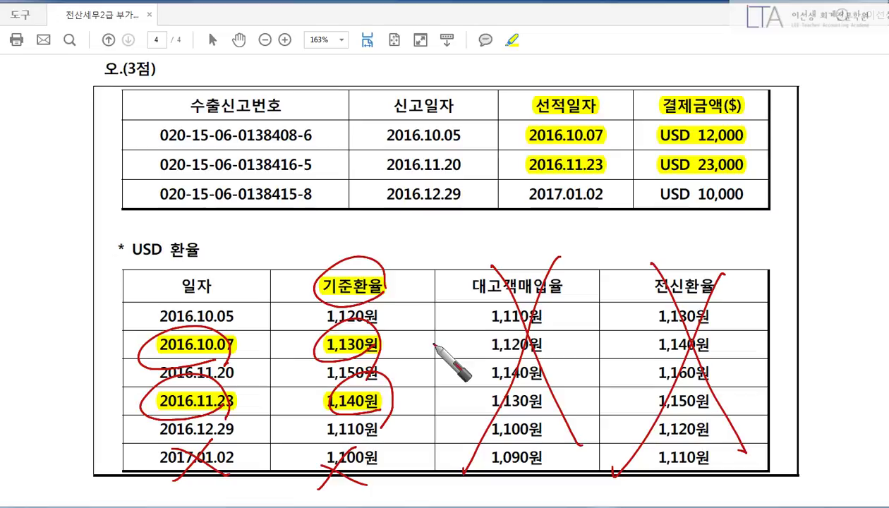
key("Escape")
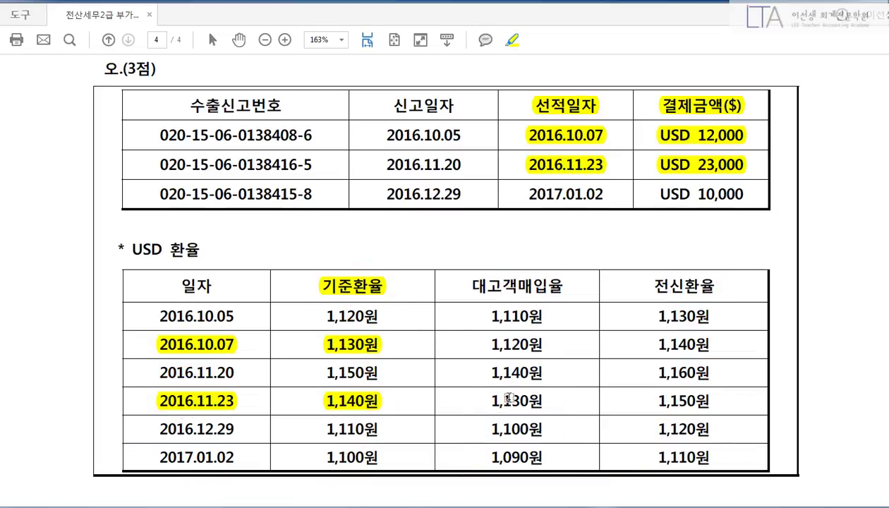
Step: Switch to KcLep, open 수출실적명세서 under 부가가치, and set the inquiry period to October through December 2016
key("alt+Tab")
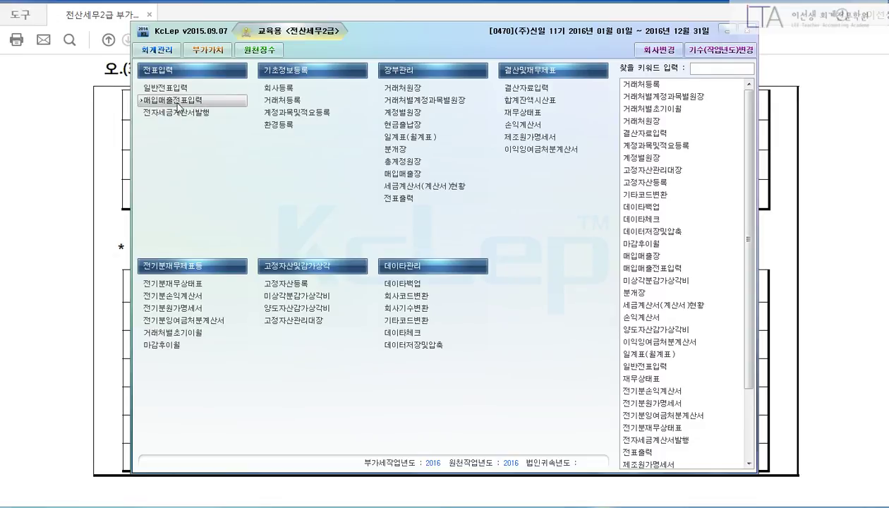
left_click(210, 50)
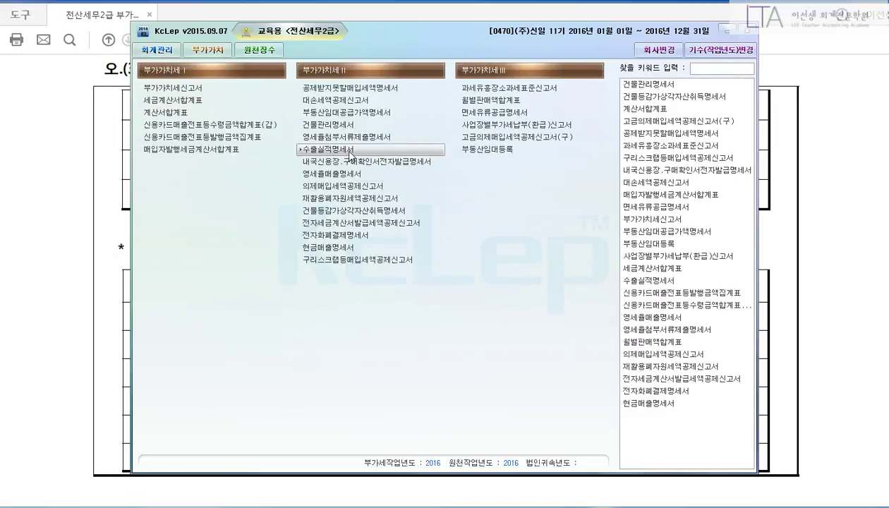
left_click(350, 154)
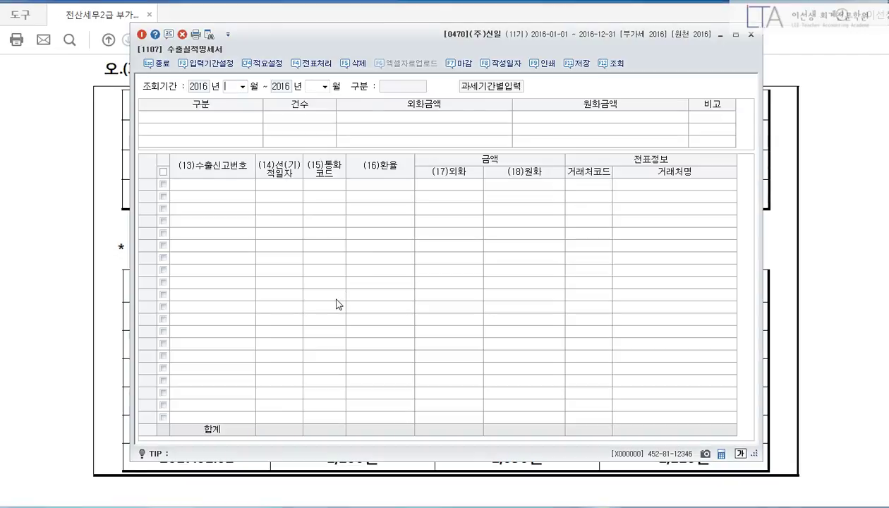
type("10")
key("Return")
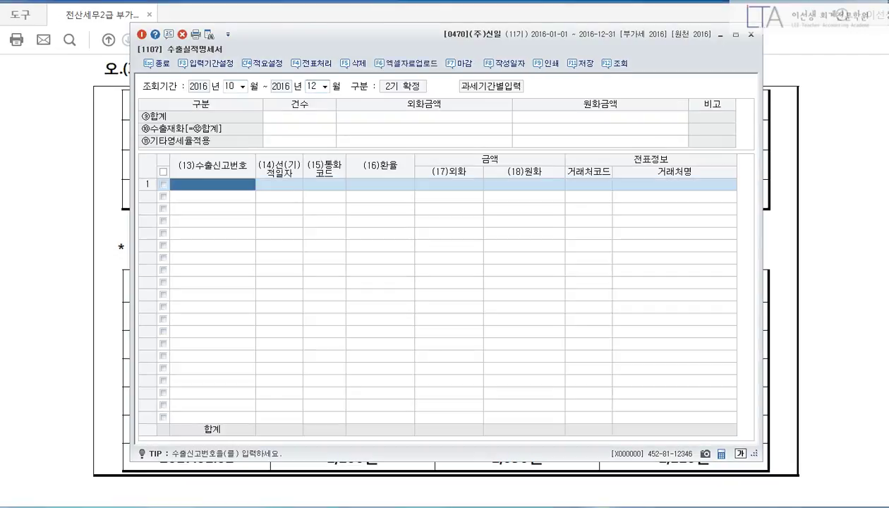
type("020-")
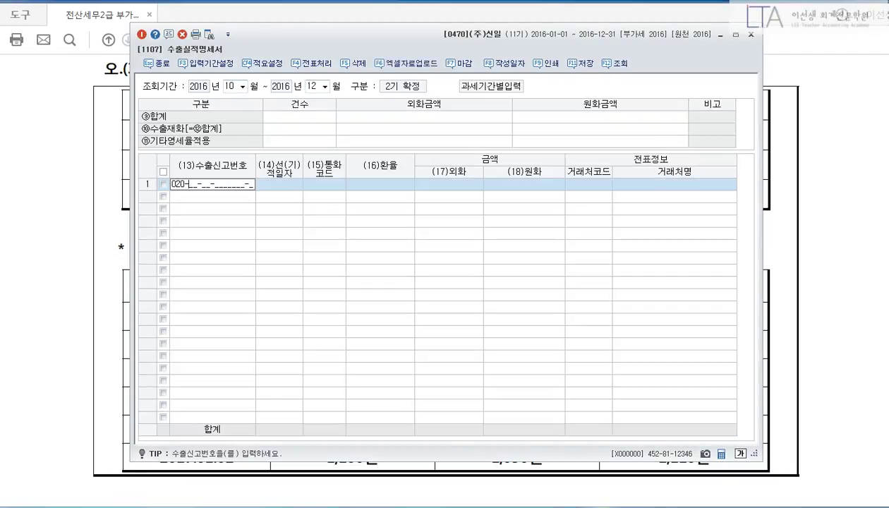
type("15-06-0138408-6")
key("Return")
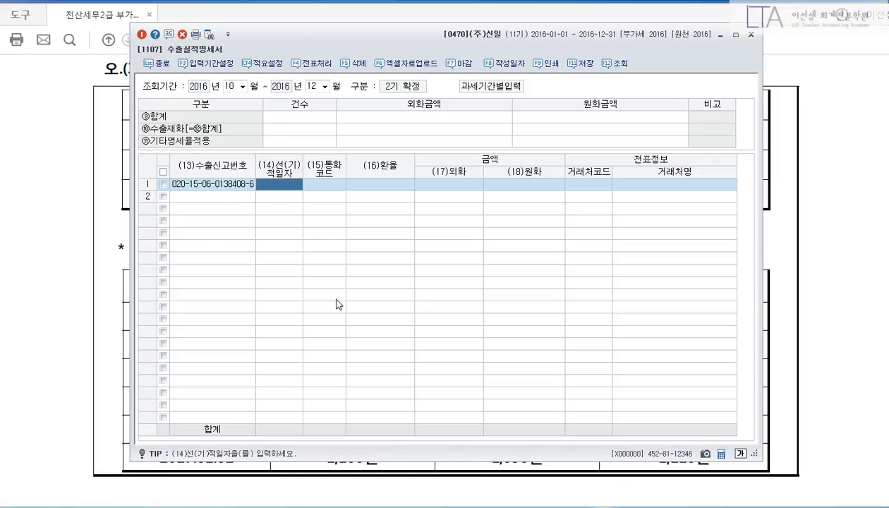
type("20161007")
key("Return")
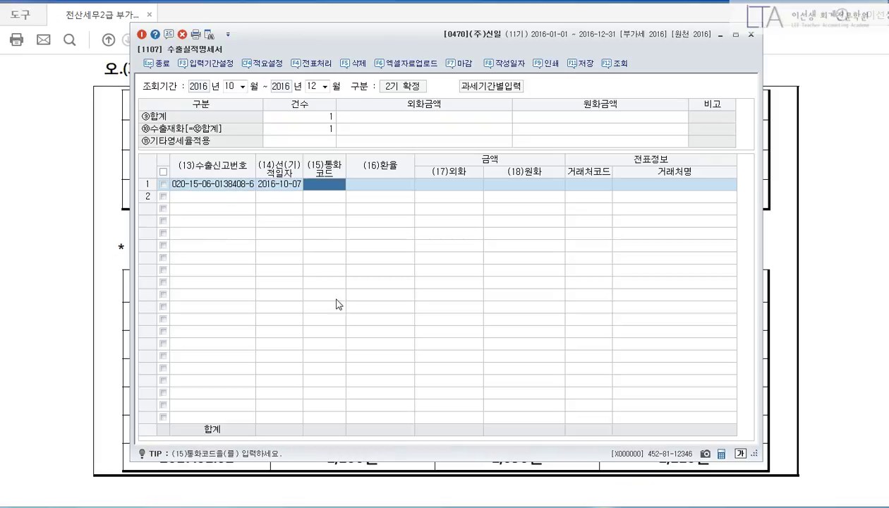
Step: Set the first row's currency code to USD, the exchange rate to 1,130 and the foreign currency amount to 12,000
type("USD")
key("Return")
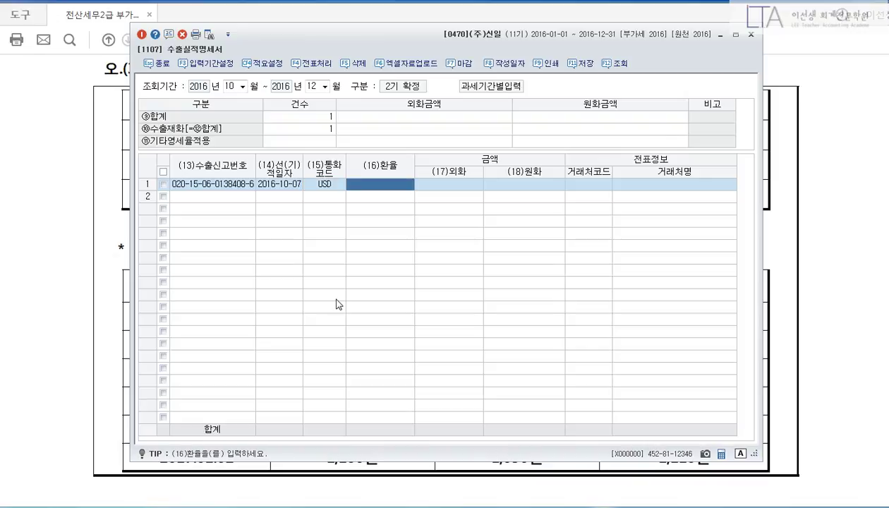
type("1130")
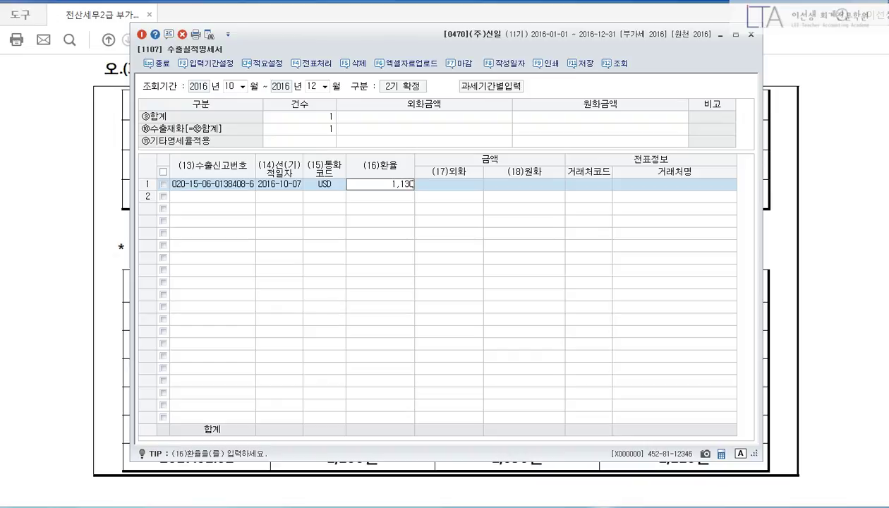
key("Return")
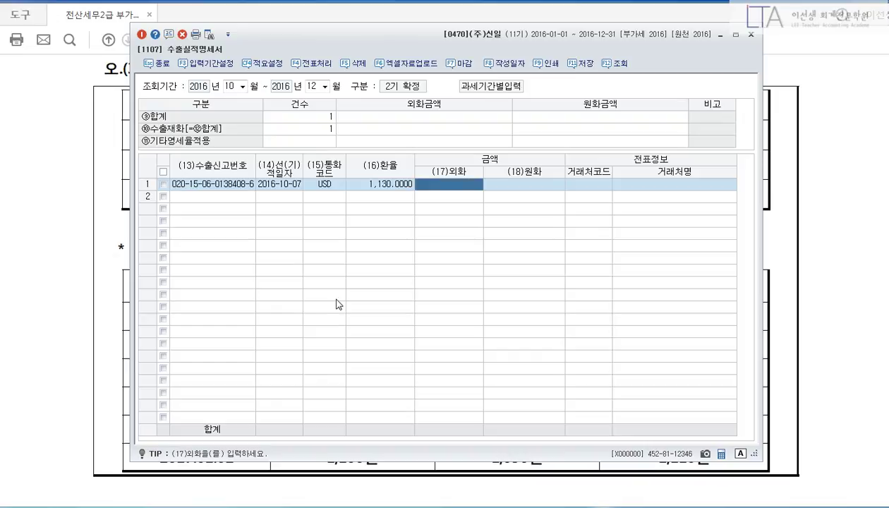
type("120000")
key("Return")
key("Return")
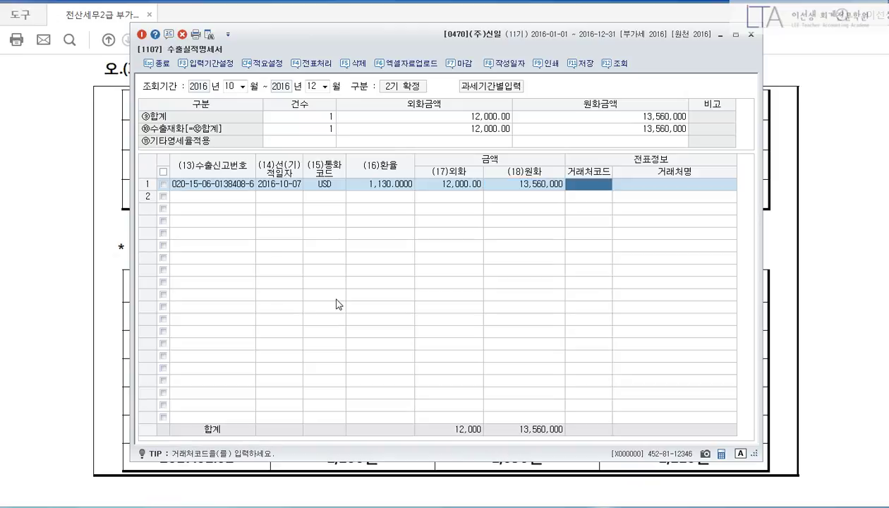
Step: Look up the trading partners and assign HANS.CO.LTD (01023) to the first export row
key("F2")
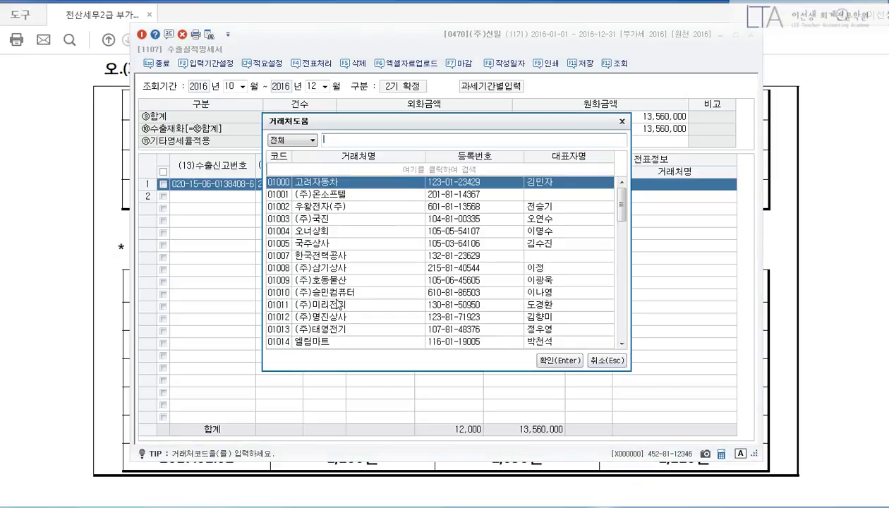
key("Down")
key("Down")
key("Down")
key("Down")
key("Down")
key("Down")
key("Down")
key("Down")
key("Down")
key("Down")
key("Down")
key("Down")
key("Down")
key("Down")
key("Down")
key("Down")
key("Down")
key("Down")
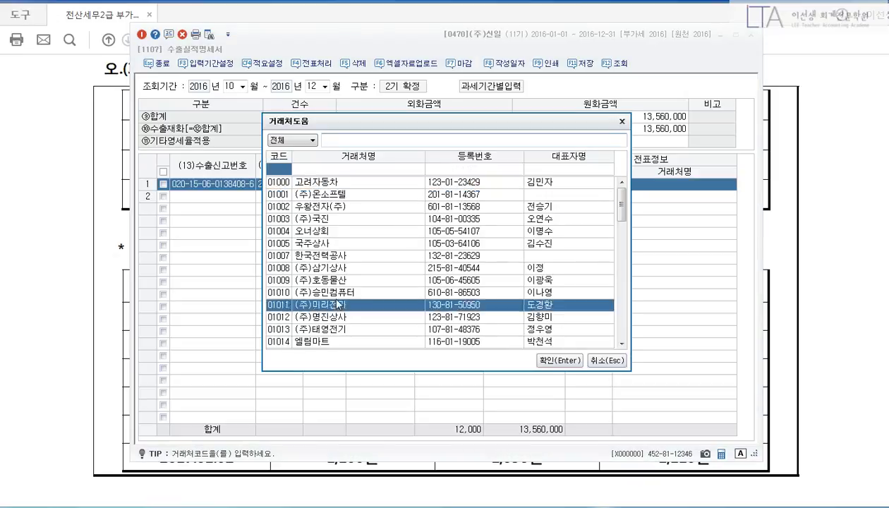
key("Down")
key("Down")
key("Down")
key("Down")
key("Down")
key("Down")
key("Down")
key("Down")
key("Down")
key("Down")
key("Down")
key("Down")
key("Down")
key("Down")
key("Down")
key("Down")
key("Down")
key("Down")
key("Down")
key("Down")
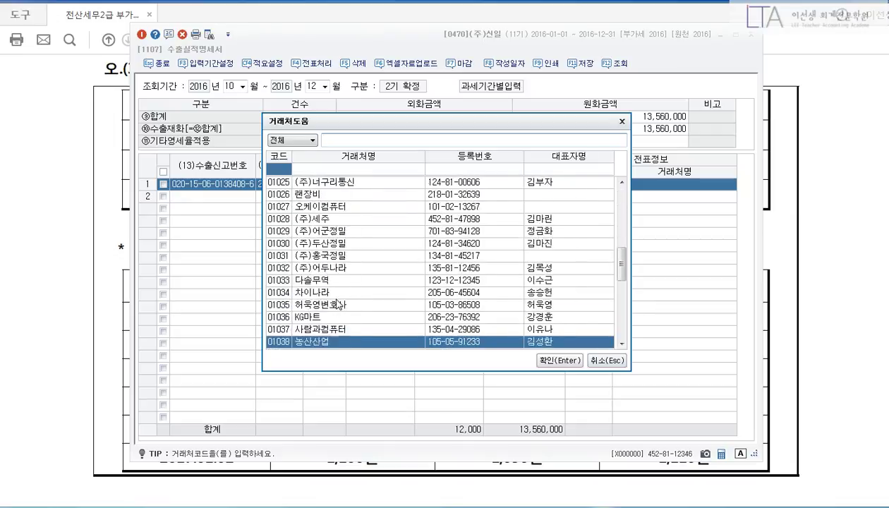
key("Up")
key("Up")
key("Up")
key("Up")
key("Up")
key("Up")
key("Up")
key("Up")
key("Up")
key("Up")
key("Up")
key("Up")
key("Up")
key("Up")
key("Up")
key("Up")
key("Up")
key("Up")
key("Up")
key("Up")
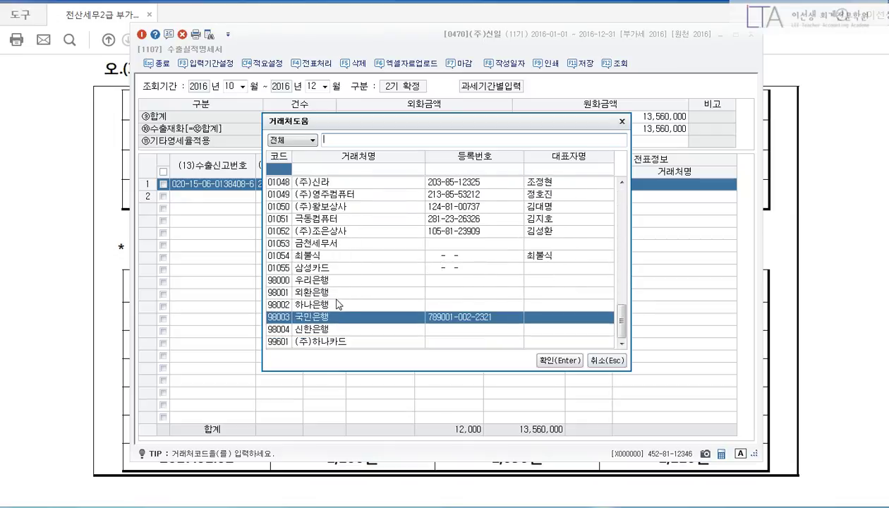
key("Up")
key("Up")
key("Up")
key("Up")
key("Up")
key("Up")
key("Up")
key("Up")
key("Up")
key("Up")
key("Up")
key("Up")
key("Up")
key("Up")
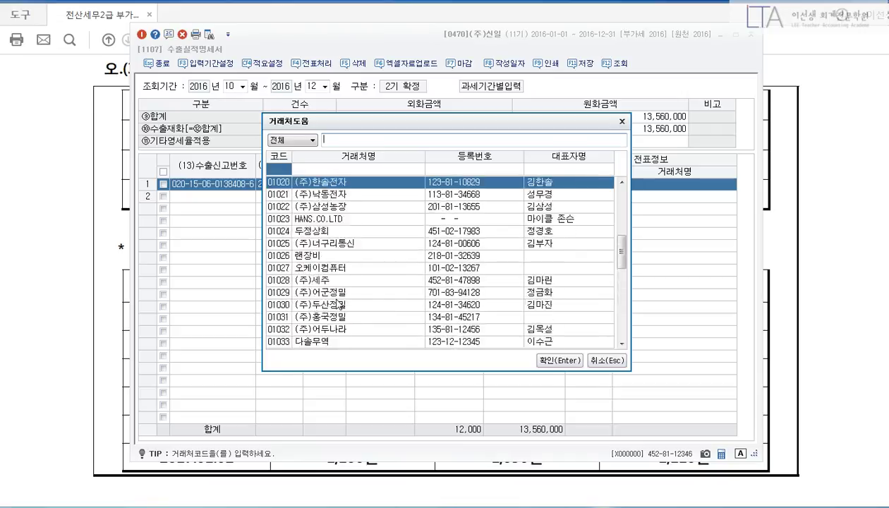
key("Down")
key("Down")
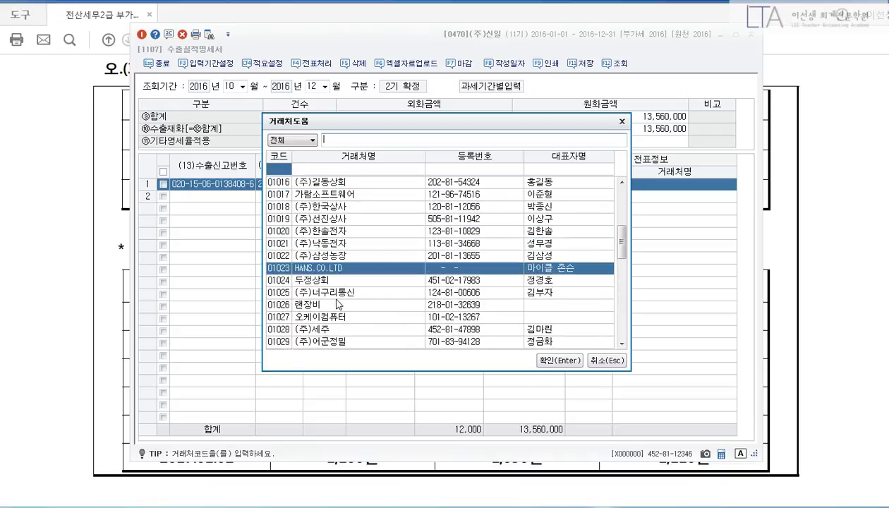
key("Return")
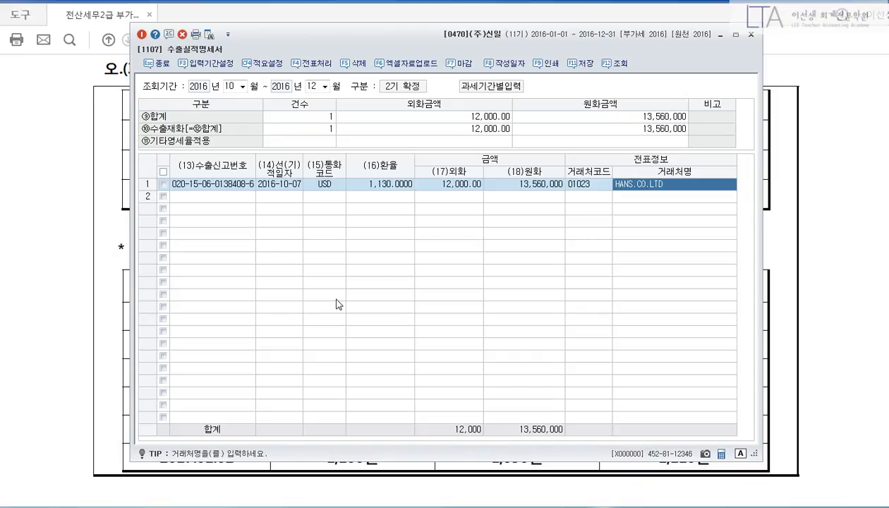
key("Return")
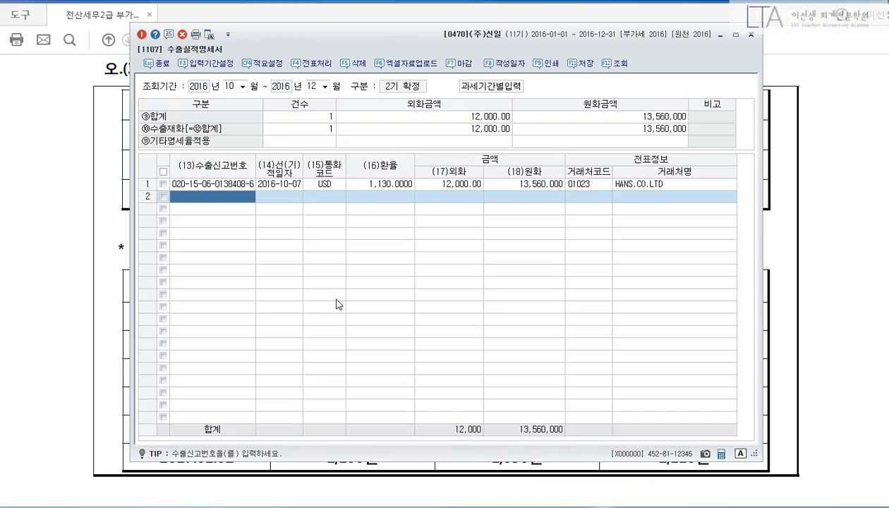
type("020-15-")
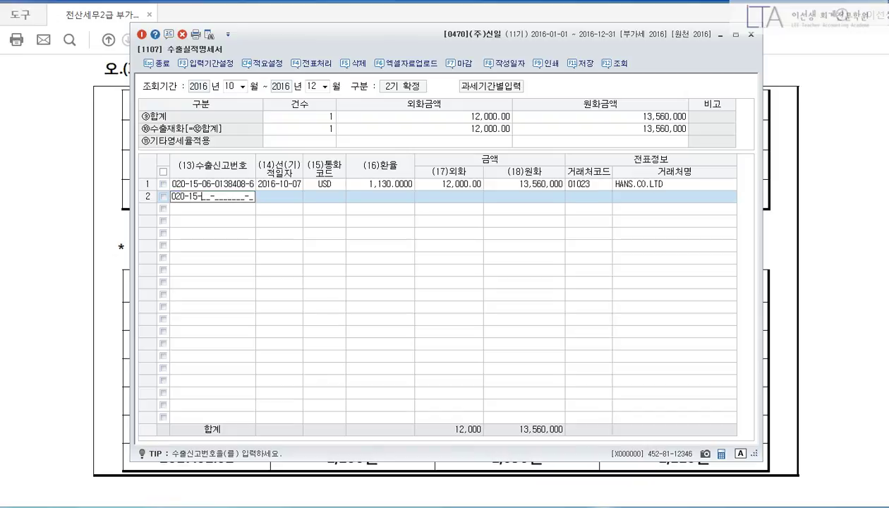
type("06-0138416-5")
key("Return")
type("20161123")
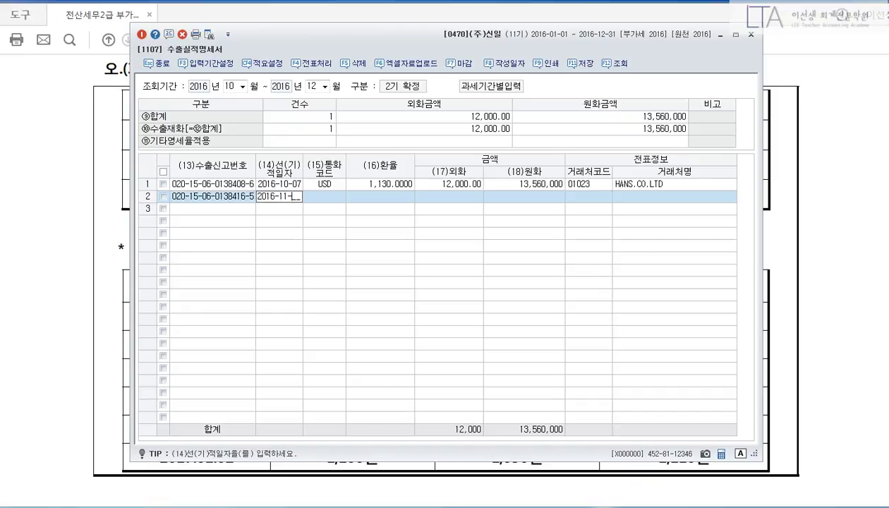
key("Return")
type("USD")
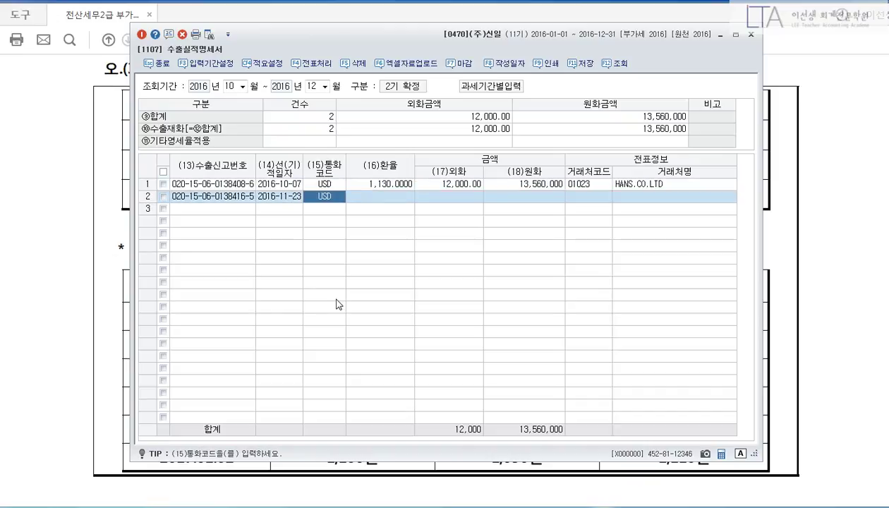
key("Return")
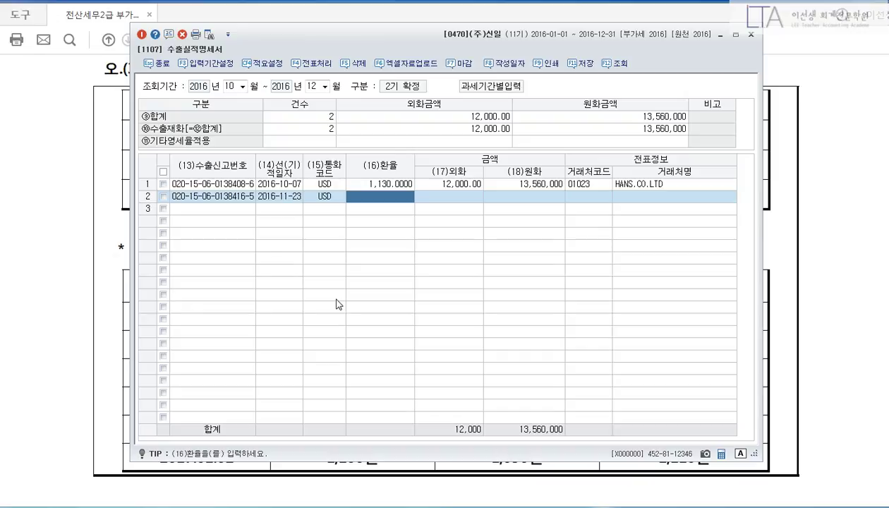
Step: In the second export row, enter exchange rate 1,140, foreign currency amount 23,000 and trading partner code 01023
type("1140")
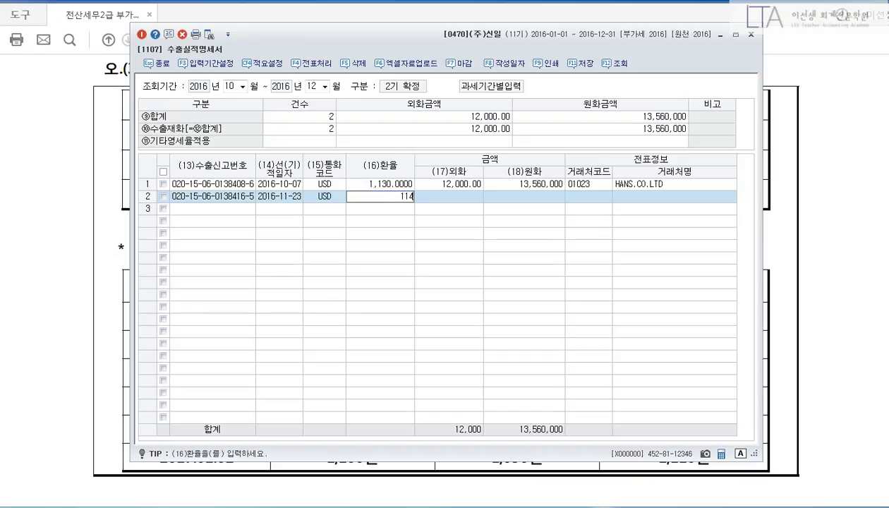
key("Return")
type("230000")
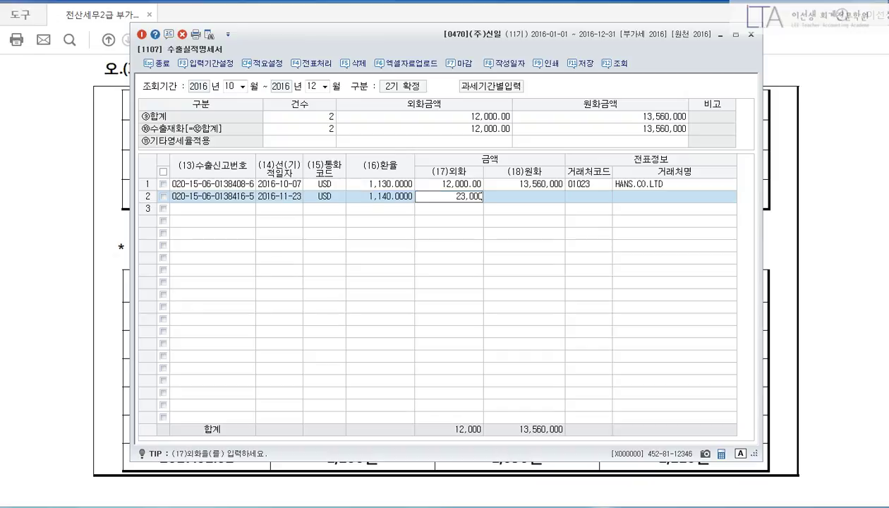
key("Return")
key("Return")
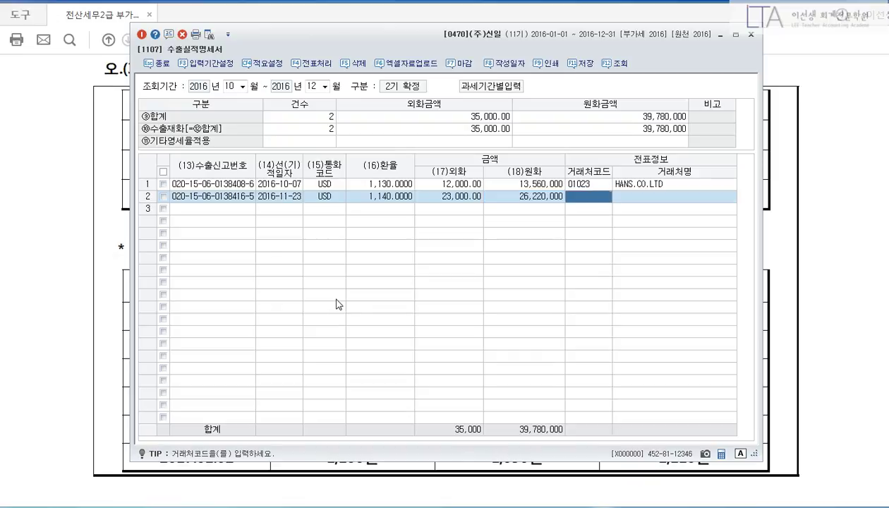
type("01023")
key("Return")
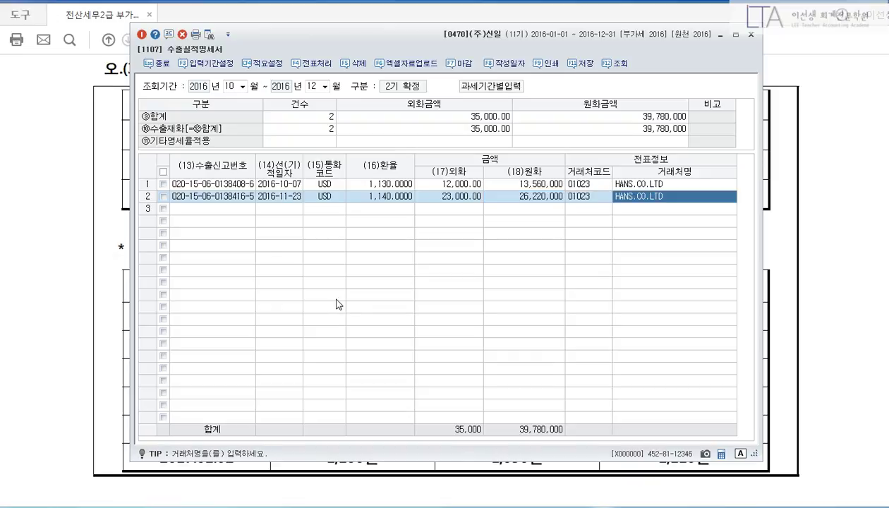
Step: Select all export rows and start 전표처리, confirming the comparison with 매입매출전표입력
left_click(163, 171)
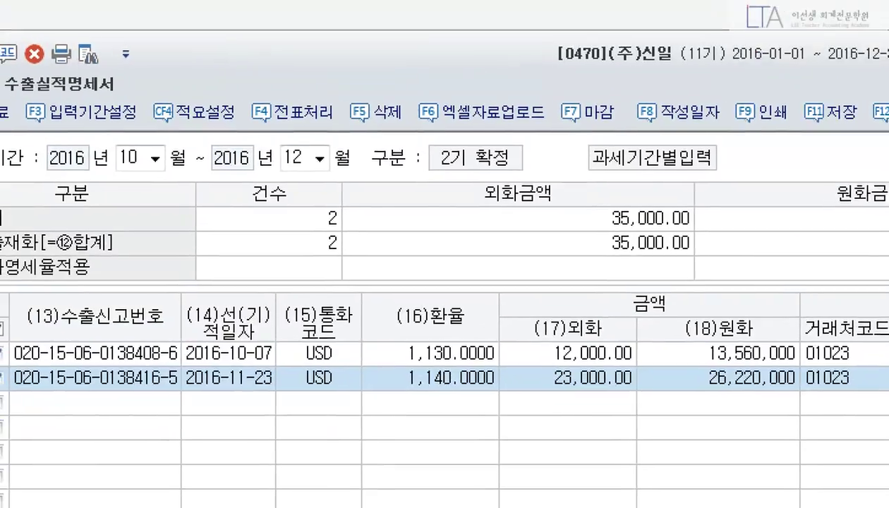
left_click_drag(236, 74, 326, 130)
left_click_drag(293, 96, 320, 126)
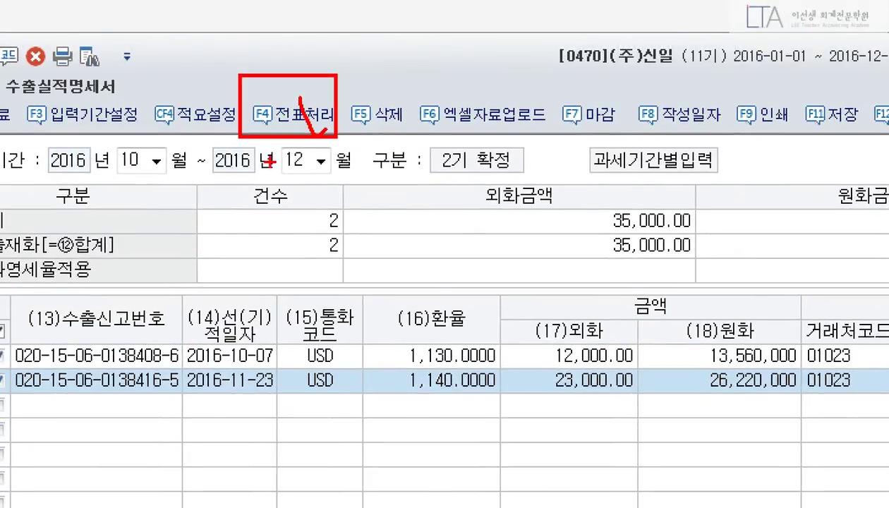
left_click(318, 62)
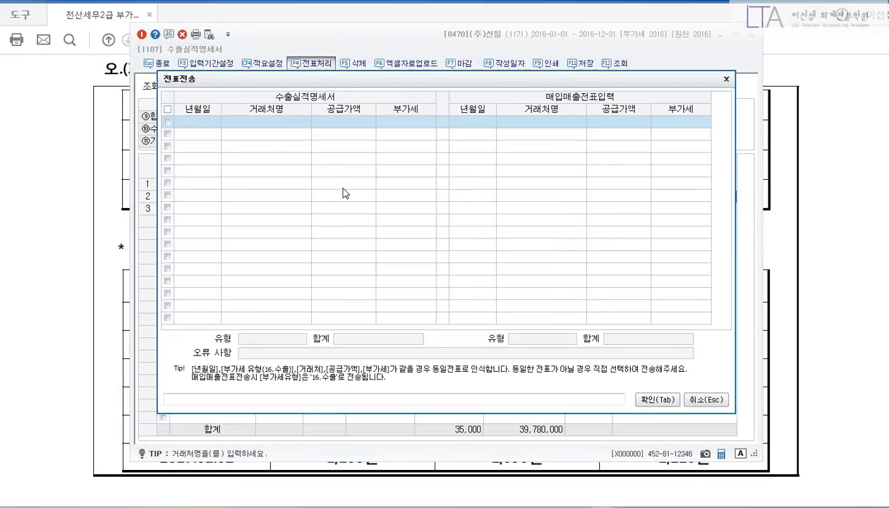
left_click(656, 400)
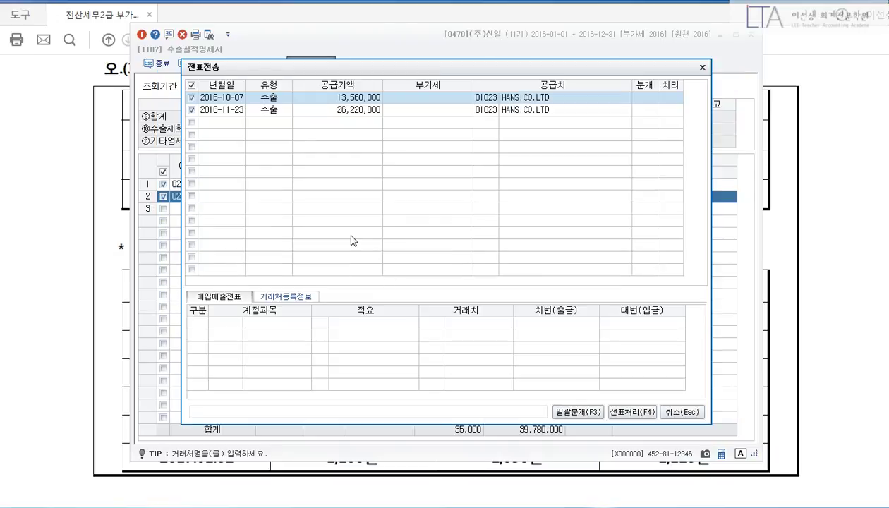
Step: Batch-journalize both export entries with the type 외상
left_click(577, 411)
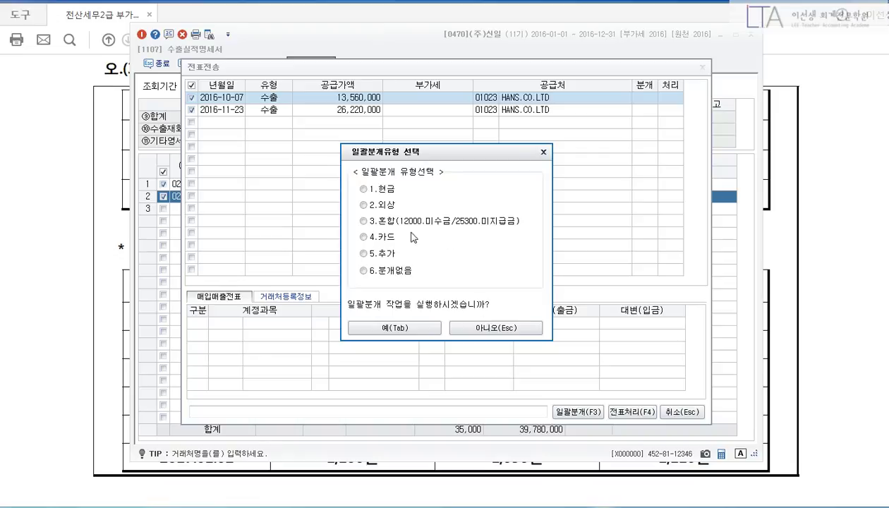
left_click(377, 209)
left_click(385, 328)
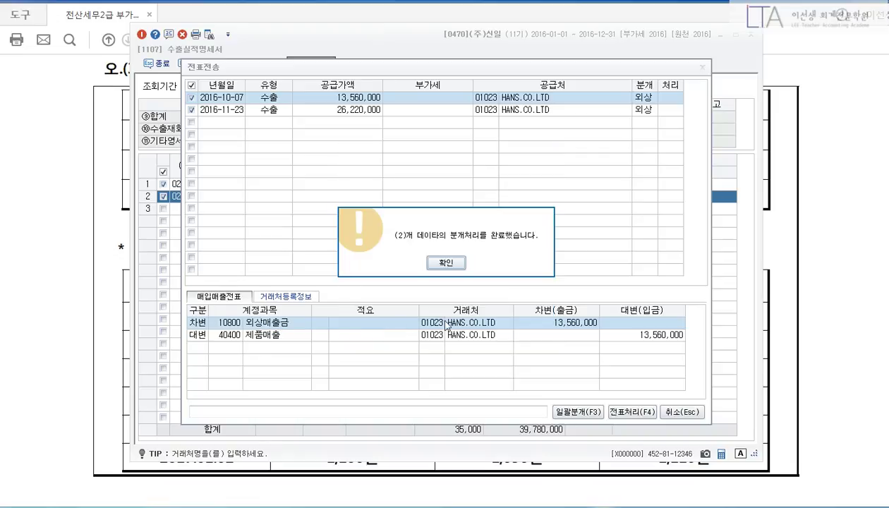
left_click(459, 263)
Step: Transfer both entries to 매입매출전표, close the transfer window, and save and exit 수출실적명세서
left_click(631, 411)
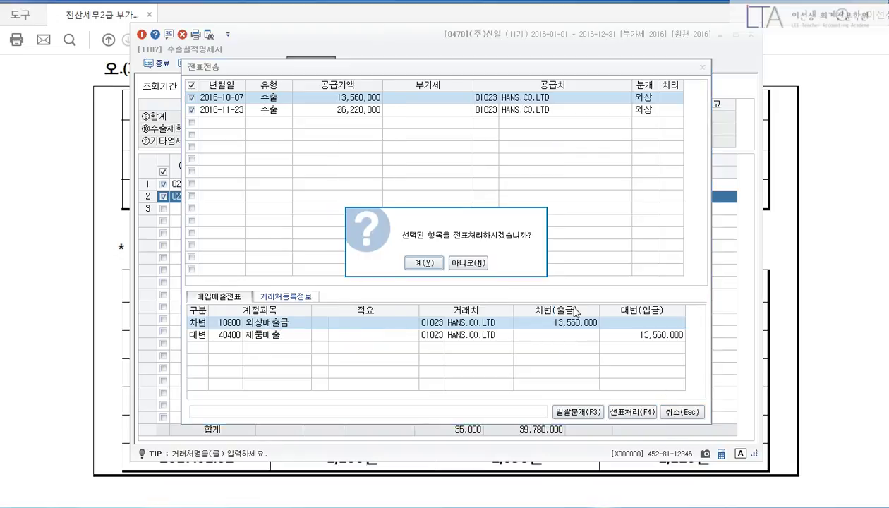
left_click(423, 262)
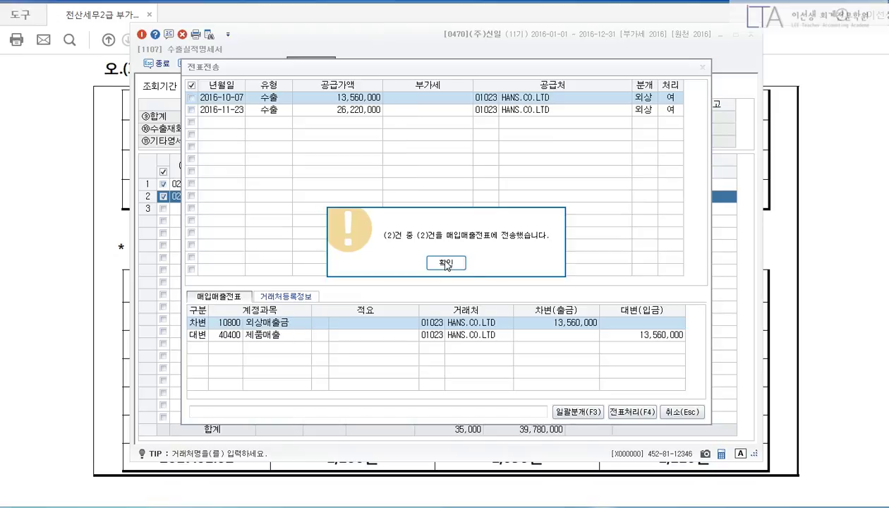
left_click(452, 260)
left_click(670, 412)
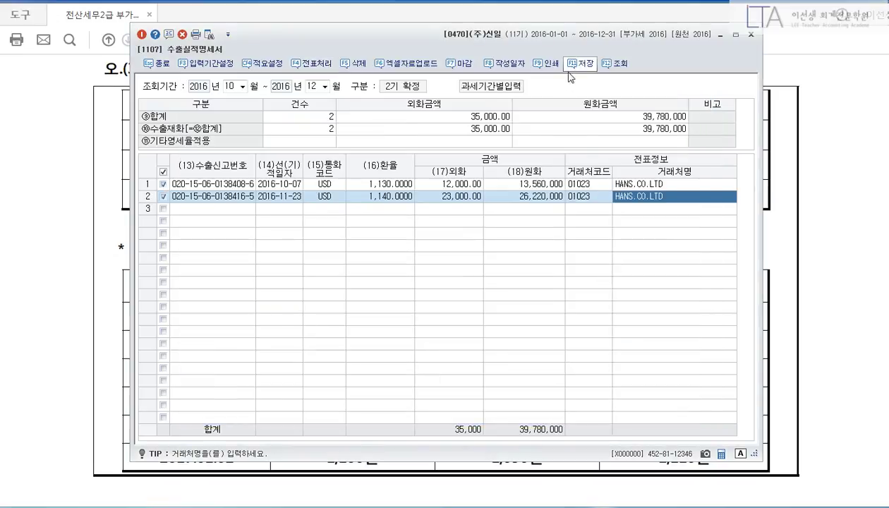
left_click(585, 63)
key("Escape")
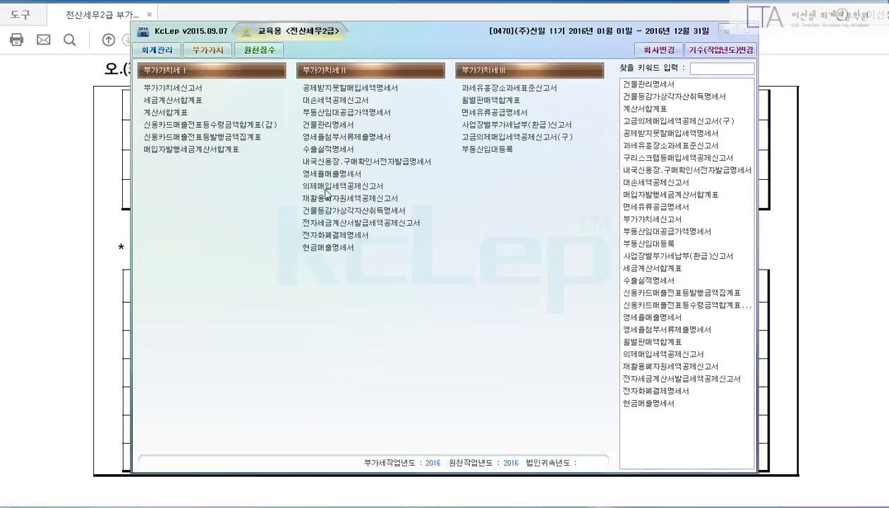
Step: Open 매입매출전표입력 from 회계관리 and load the vouchers for 7 October 2016
left_click(156, 49)
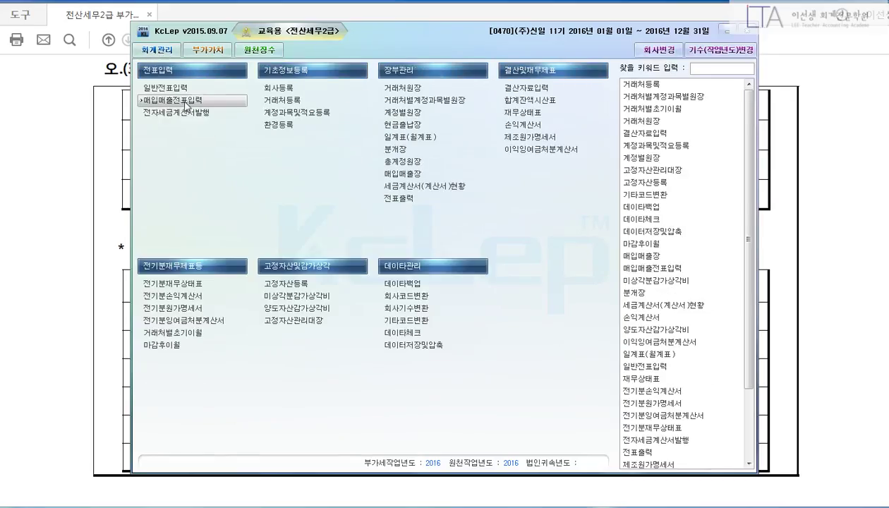
left_click(725, 31)
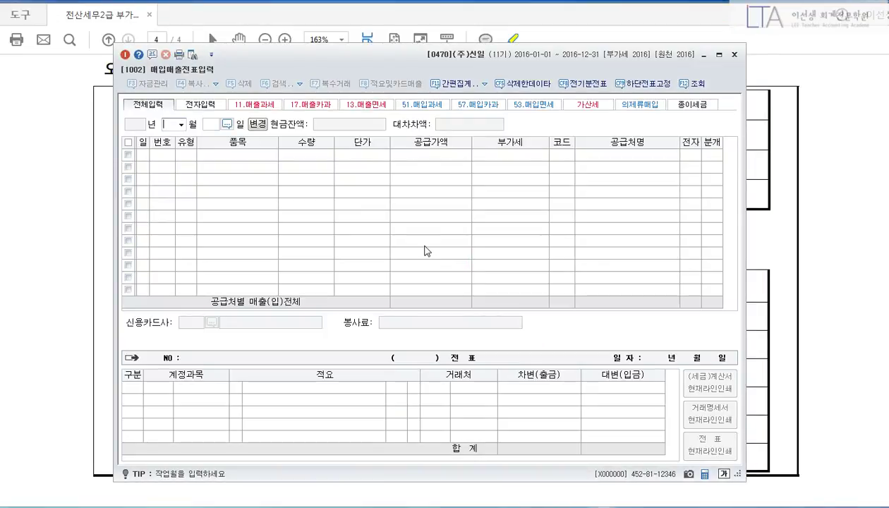
type("107")
key("Return")
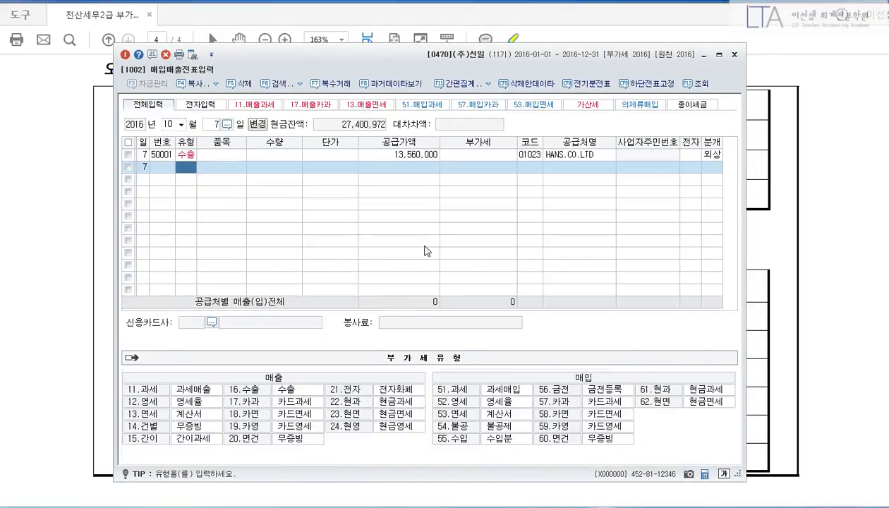
type("16")
key("F5")
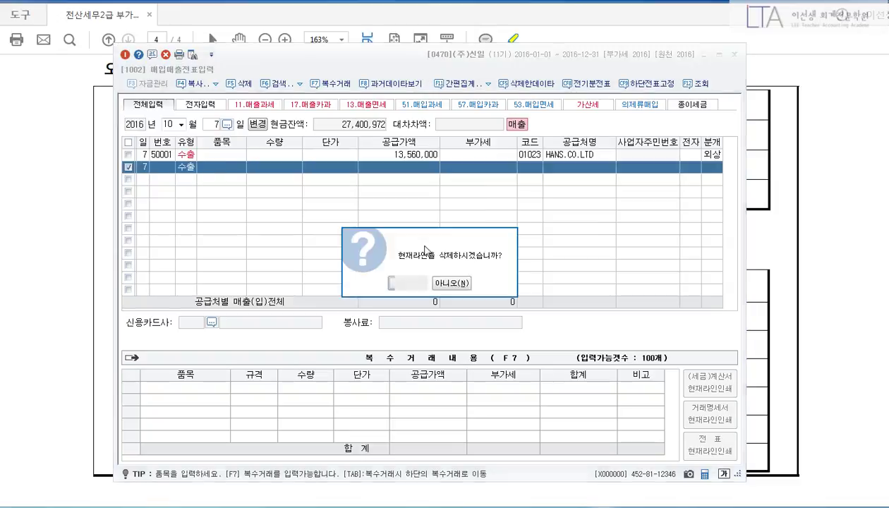
key("Return")
Step: In the 7 October export voucher, enter the item 제품 and set 영세율구분 to 1 직접수출(대행수출 포함)
type("제품")
key("Return")
key("Return")
key("Return")
key("Return")
key("Return")
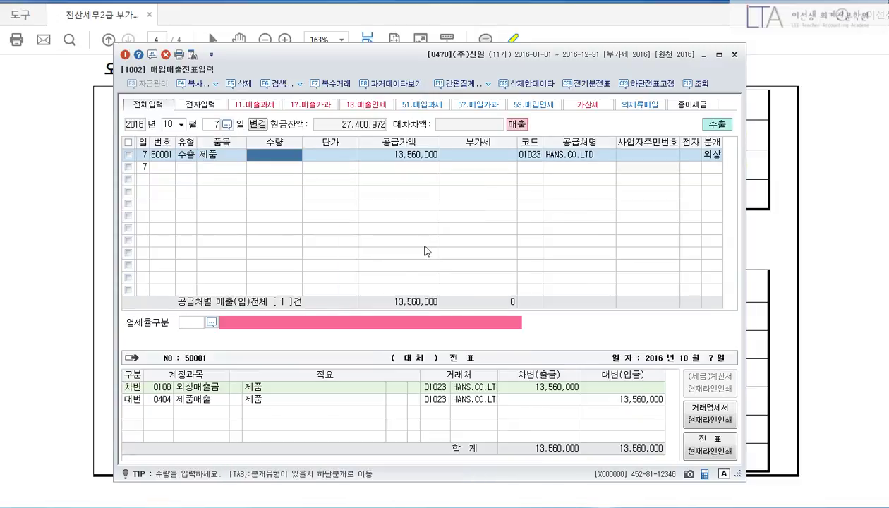
key("Return")
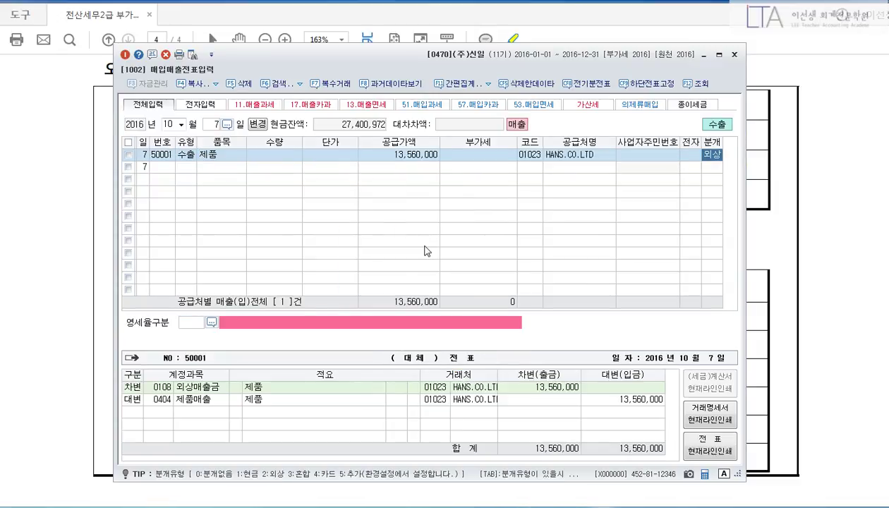
left_click(199, 324)
type("1")
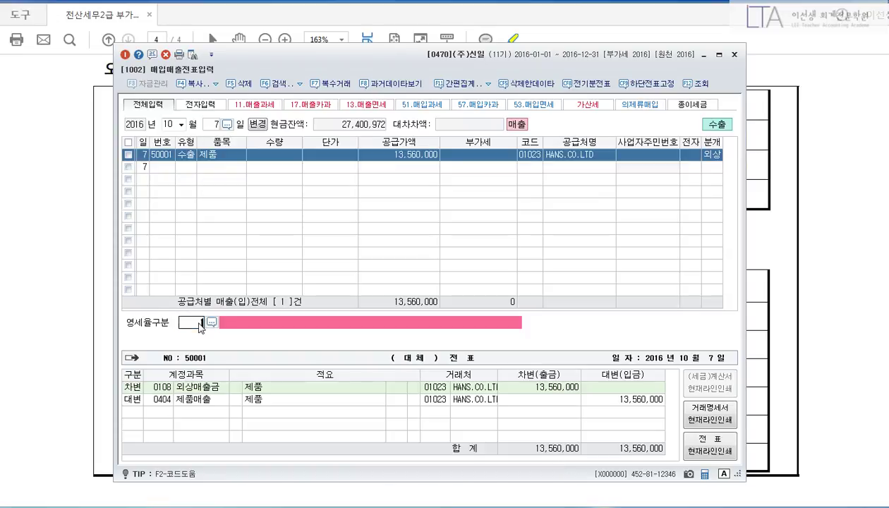
key("Return")
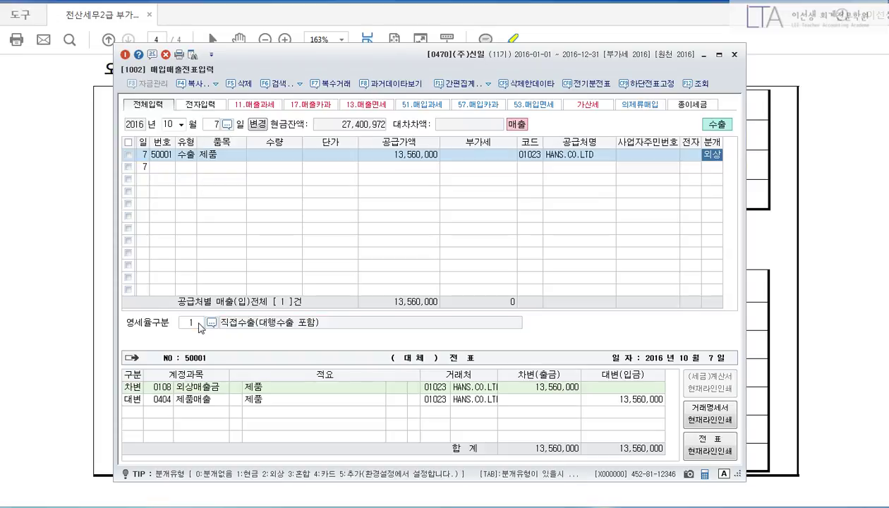
Step: Load the vouchers for 23 November 2016 and go to the item of the HANS.CO.LTD export voucher
key("Return")
key("Return")
key("Return")
key("Return")
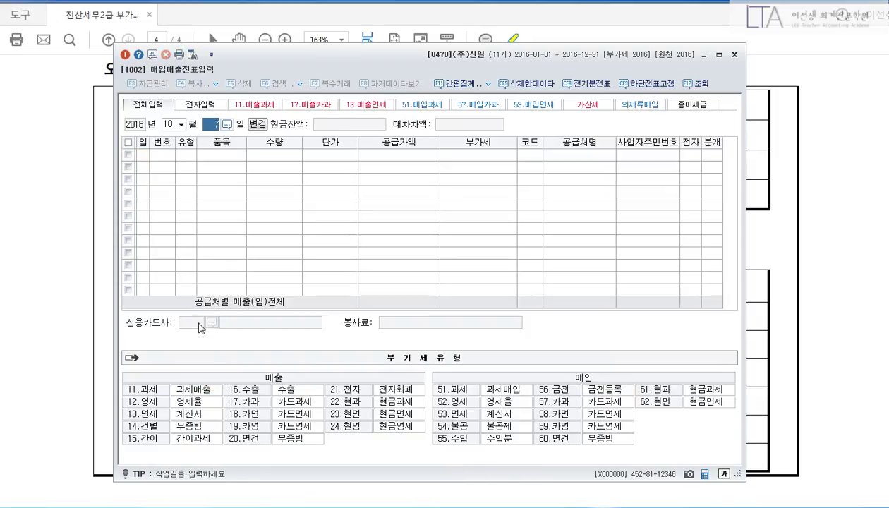
type("23")
key("Return")
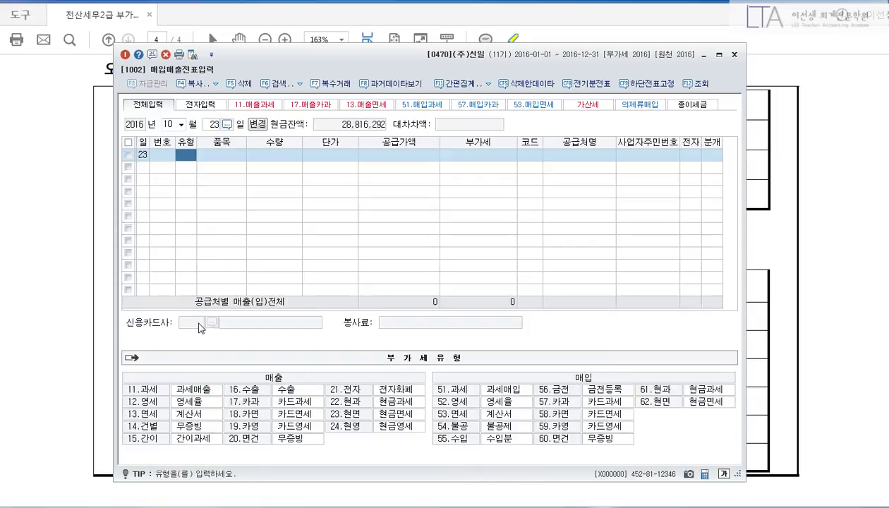
key("Escape")
key("Escape")
type("11")
key("Return")
key("Return")
key("Up")
key("Return")
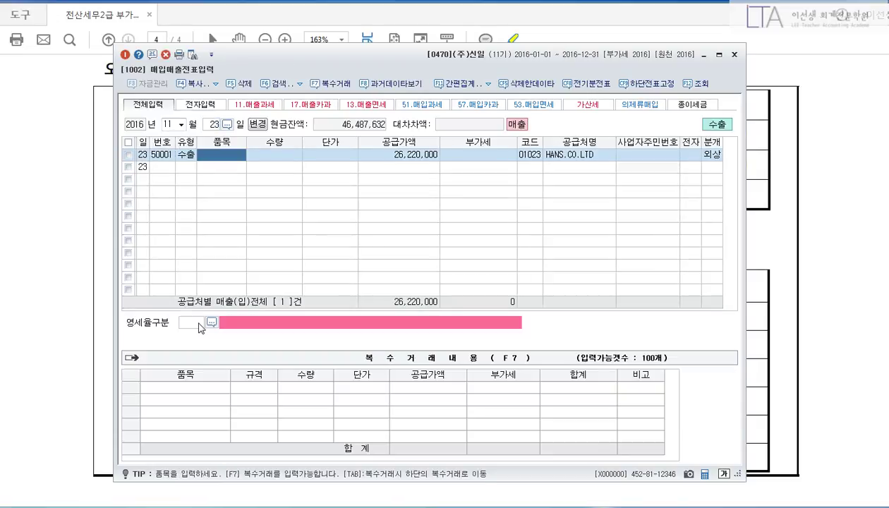
Step: In the 23 November export voucher, enter the item 제품 and set 영세율구분 to 1 직접수출(대행수출 포함)
type("제품")
key("Return")
key("Return")
key("Return")
key("Return")
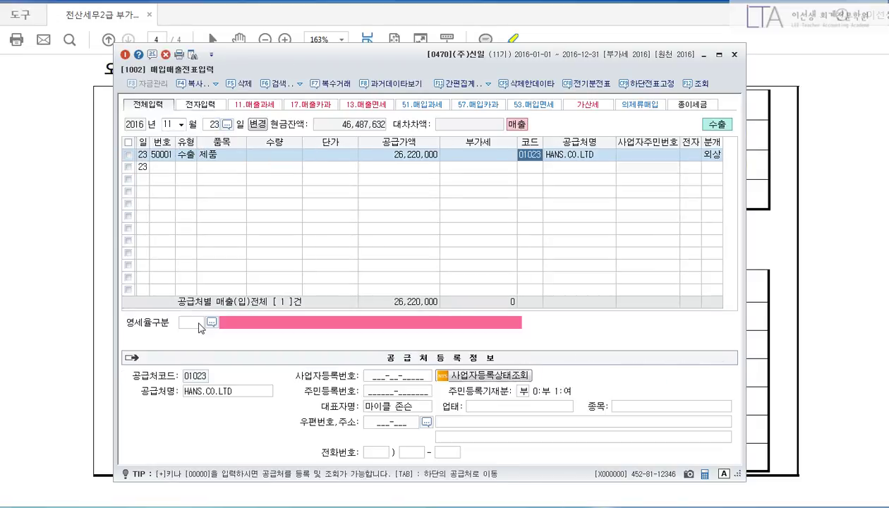
key("Return")
type("1")
key("Return")
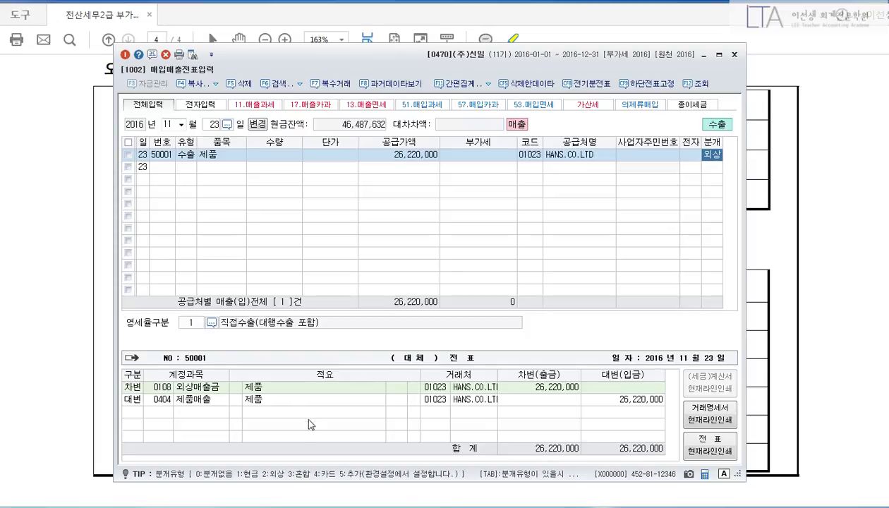
Step: Open 부가가치세신고서 for 1 October to 31 December 2016 and check the 영세 기타 sales line
key("ctrl+Return")
type("ㅂㄱㄱㅊ")
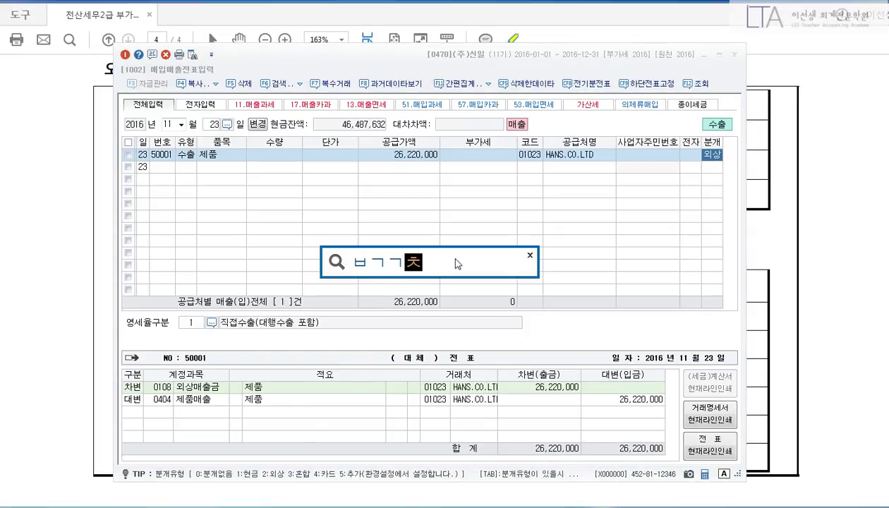
key("Return")
key("Return")
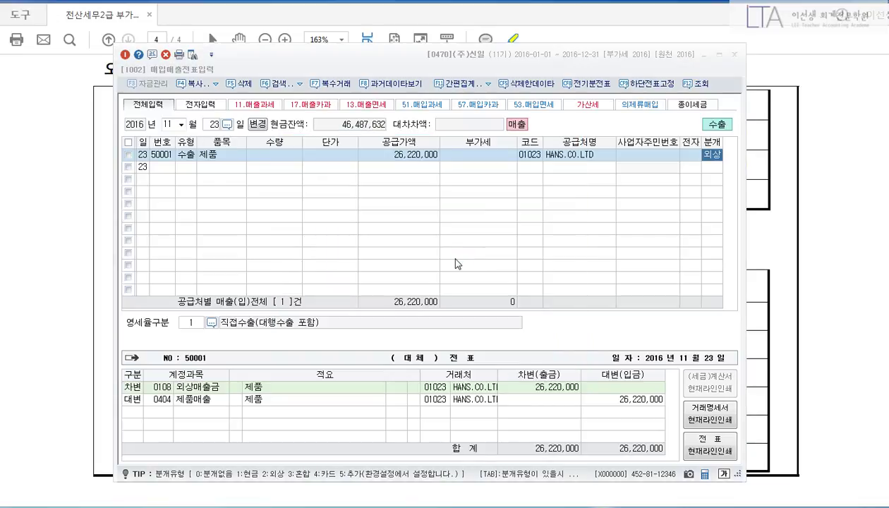
type("10")
key("Return")
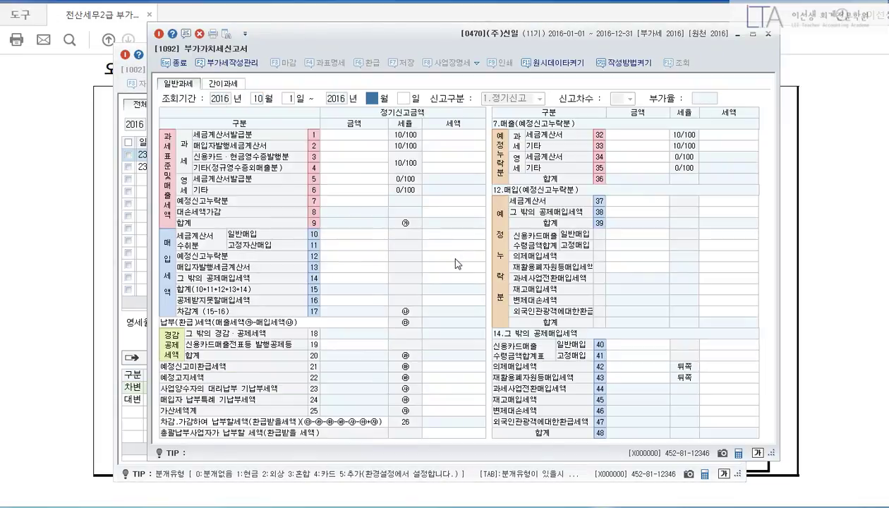
type("12")
key("Return")
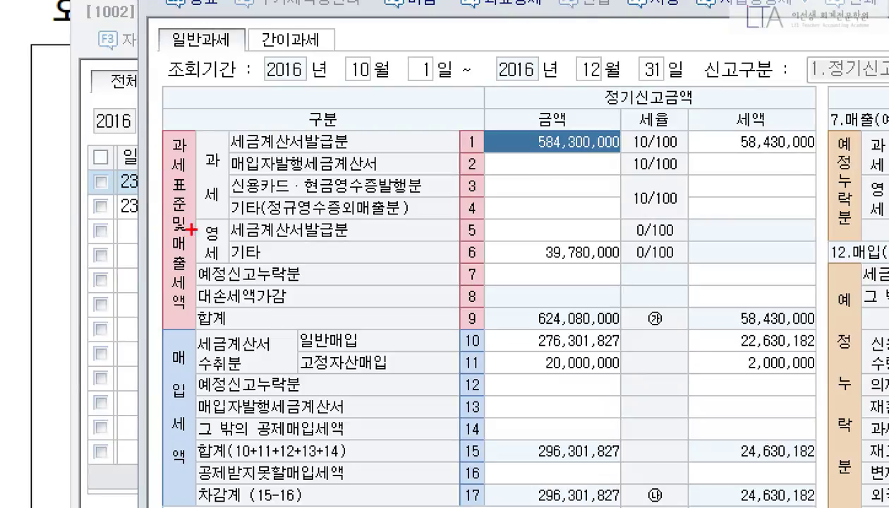
left_click_drag(185, 211, 709, 276)
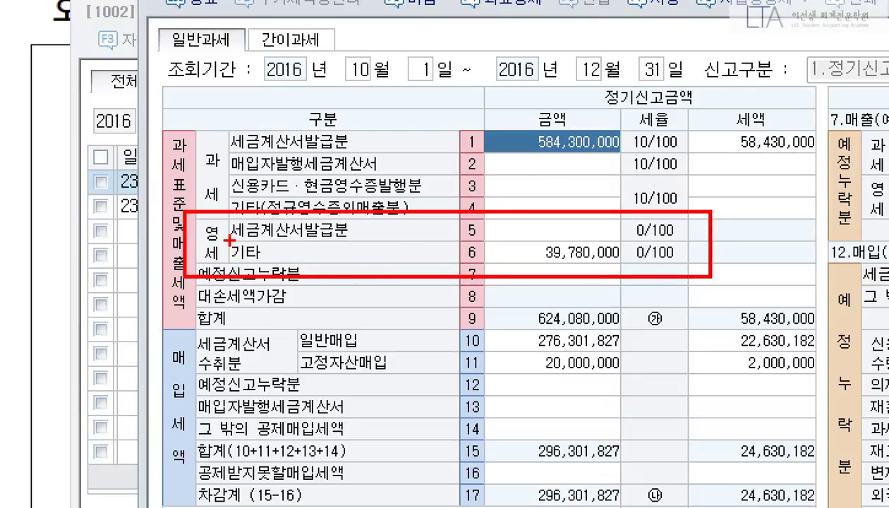
mouse_move(230, 243)
left_mouse_down()
mouse_move(486, 268)
mouse_move(642, 268)
left_mouse_up()
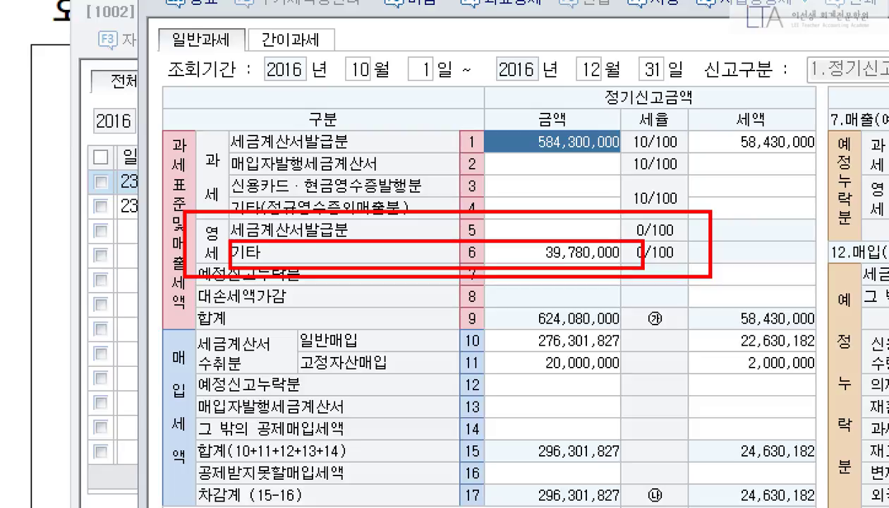